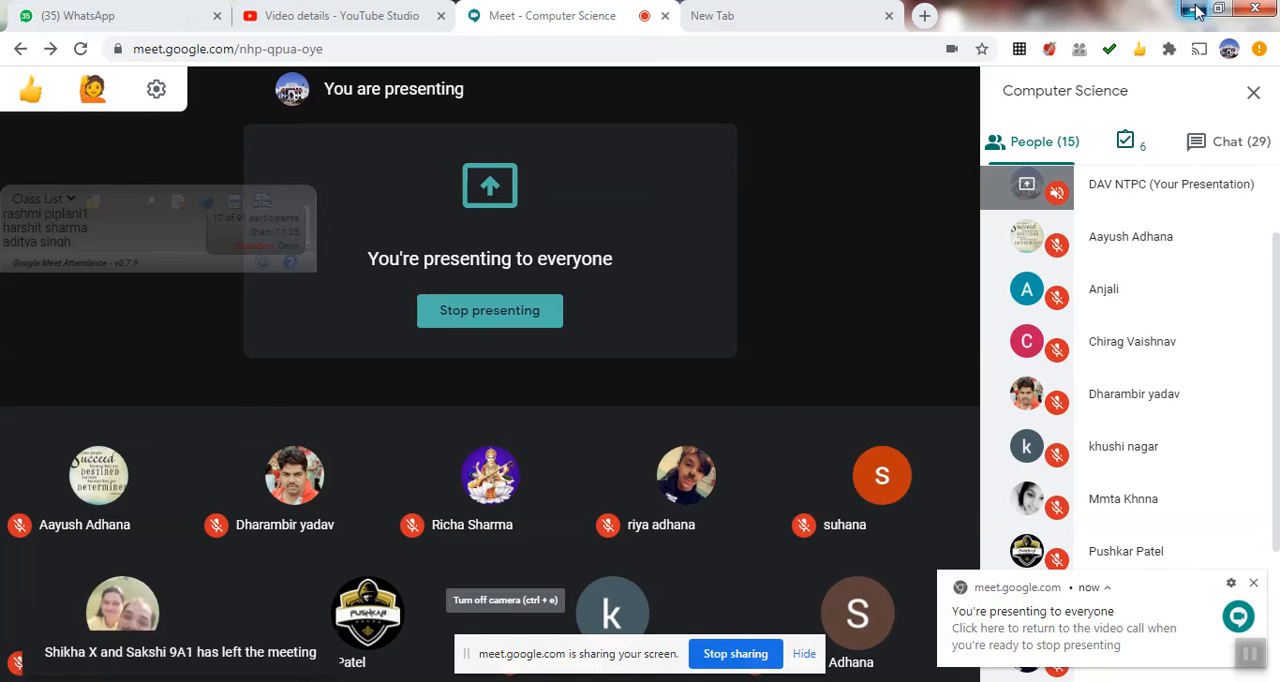
Step: Switch from the Google Meet browser window to the Book1 workbook in Excel
click(1195, 10)
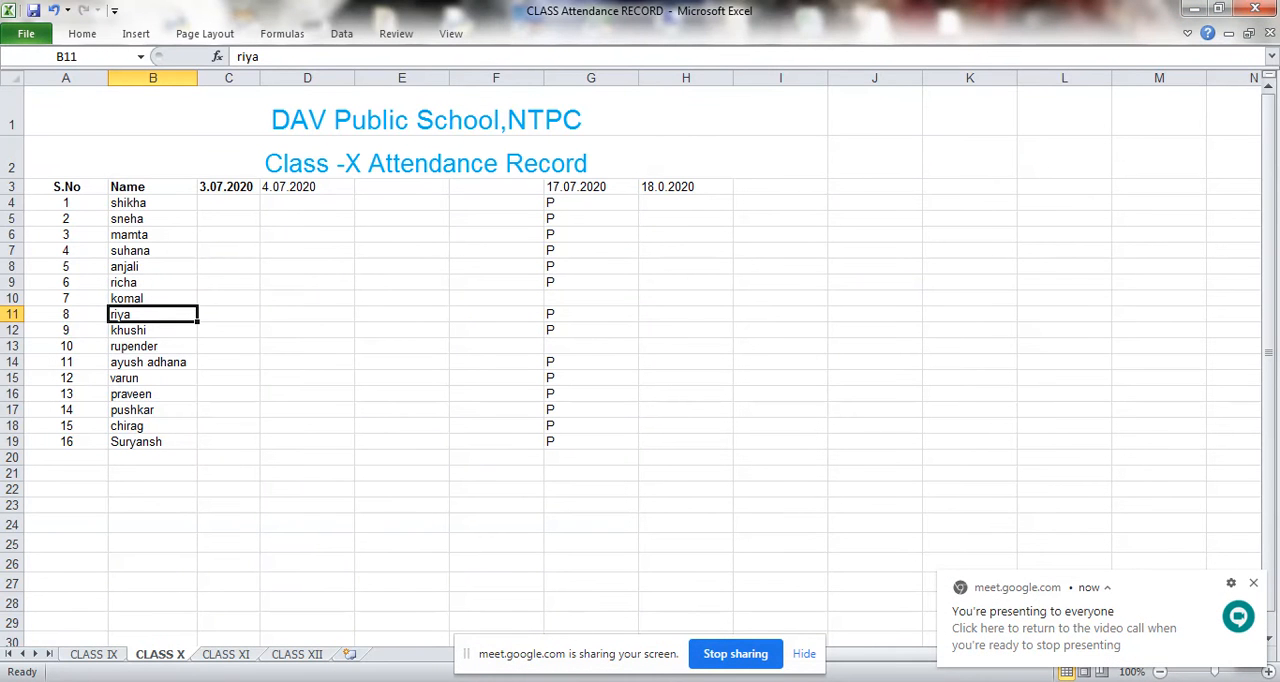
mouse_move(443, 642)
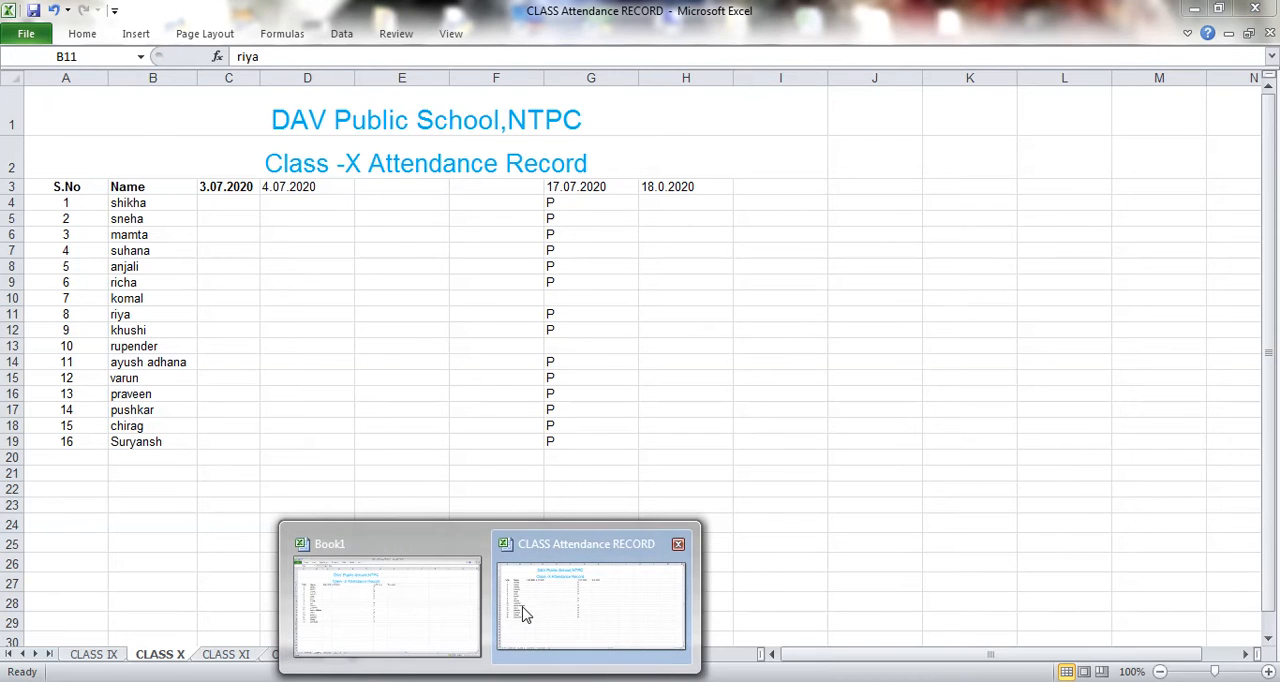
click(405, 618)
click(335, 426)
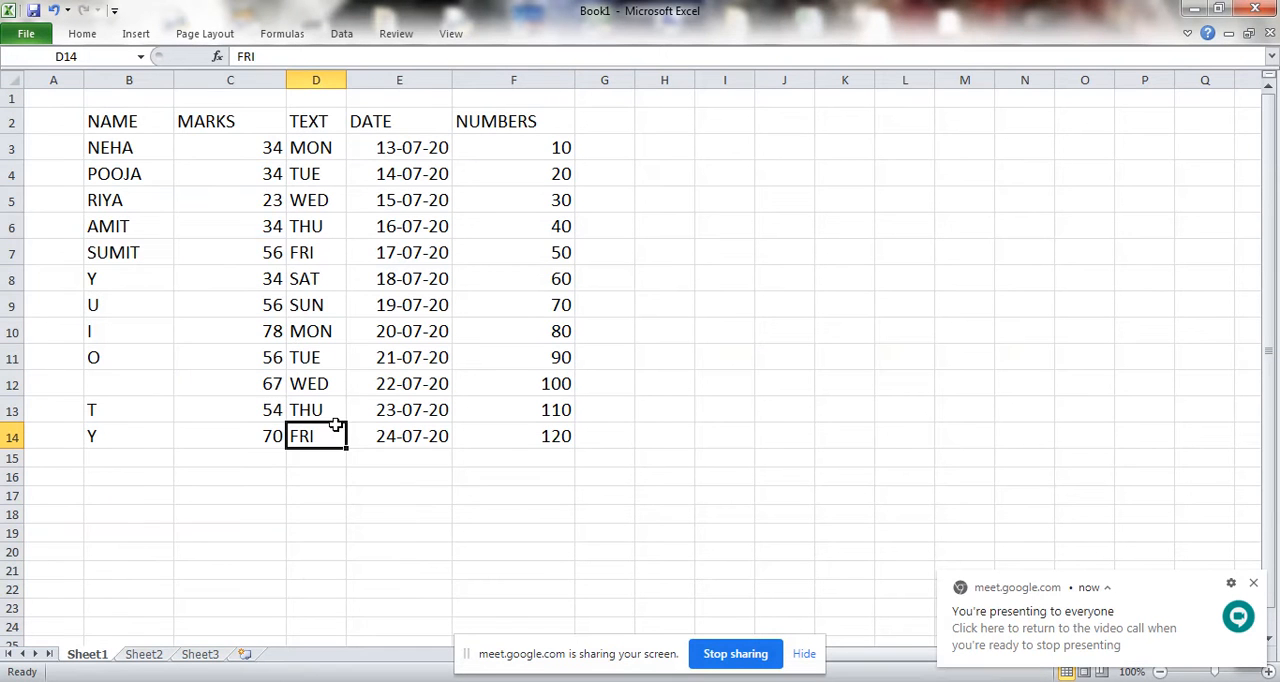
click(245, 181)
click(240, 127)
key(Left)
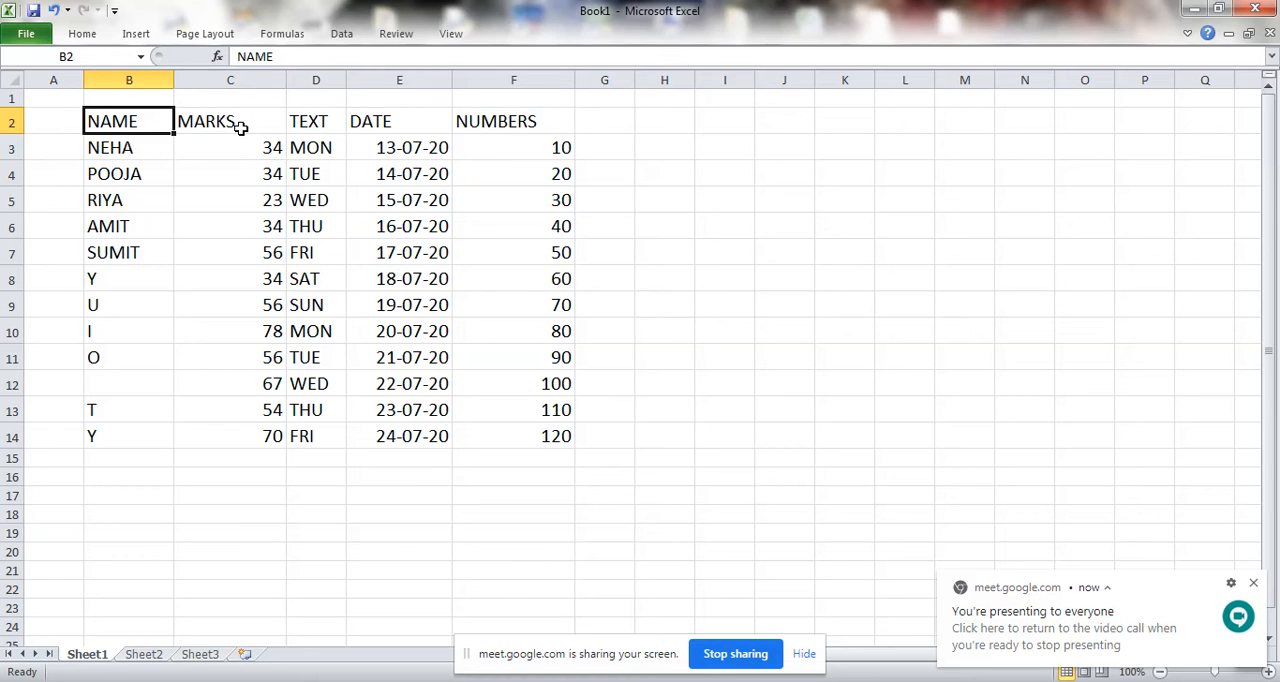
click(261, 121)
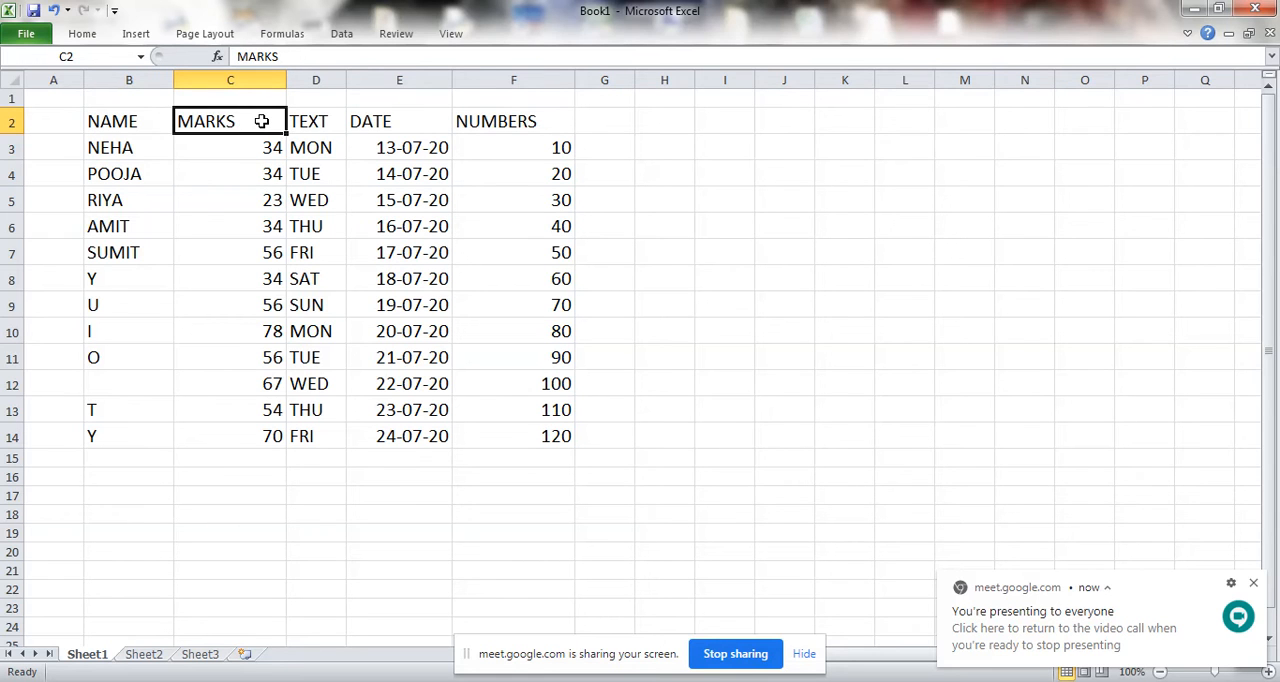
click(272, 154)
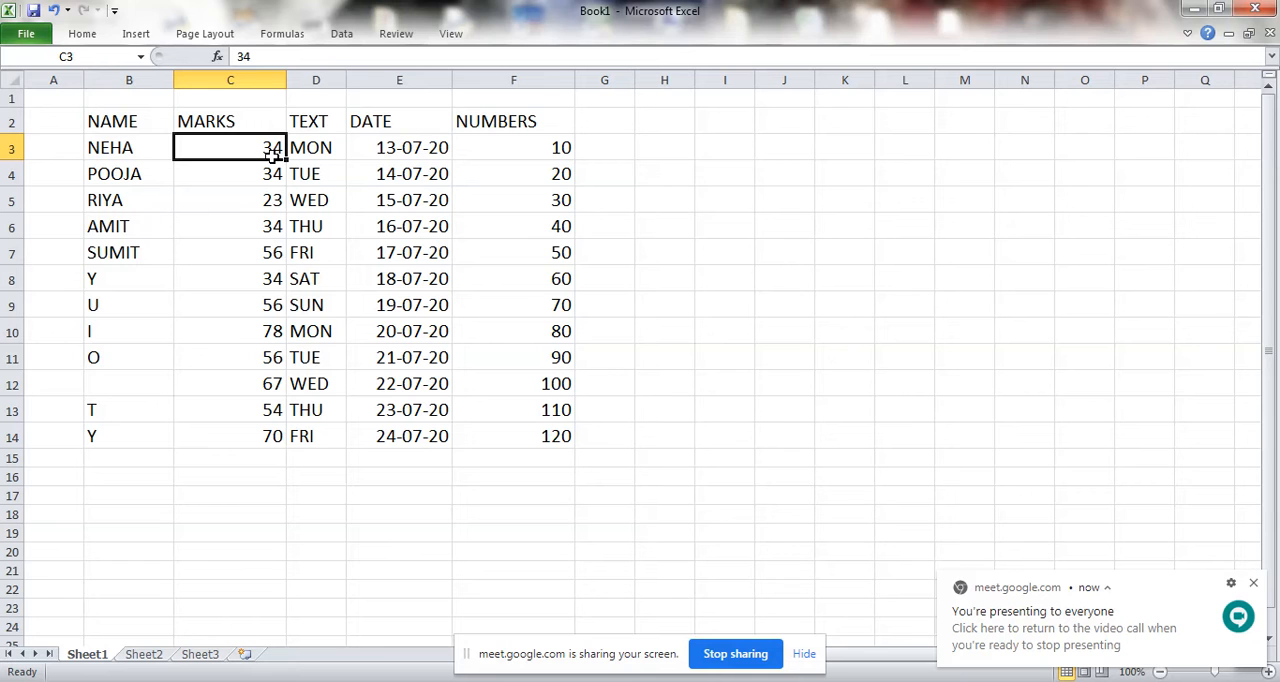
Step: Add a Greater Than conditional formatting rule to all of column C, marking values above 60 with Green Fill with Dark Green Text
click(259, 80)
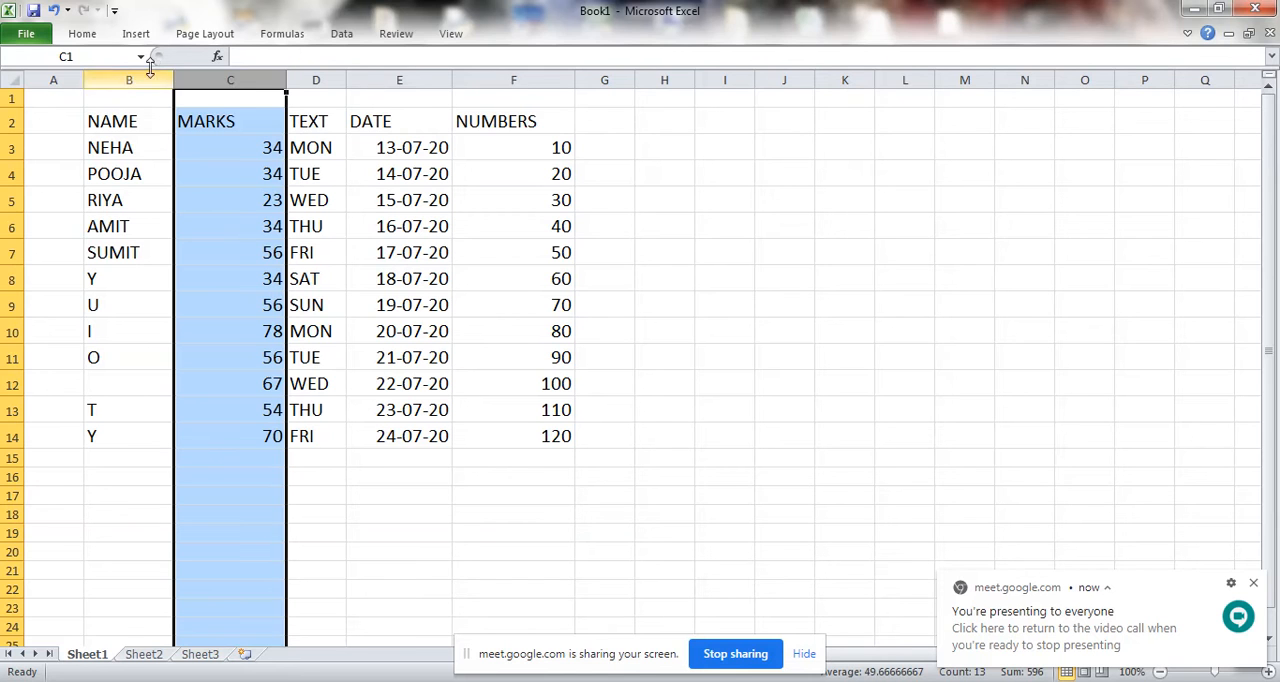
click(84, 33)
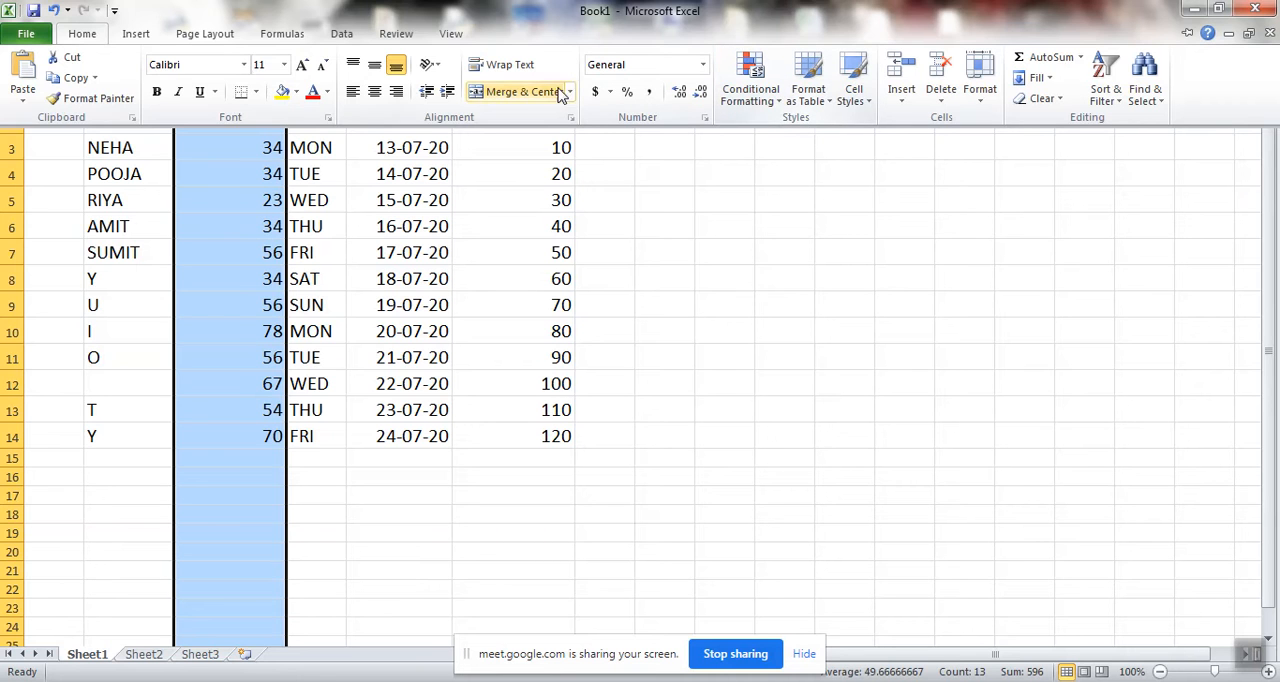
click(783, 108)
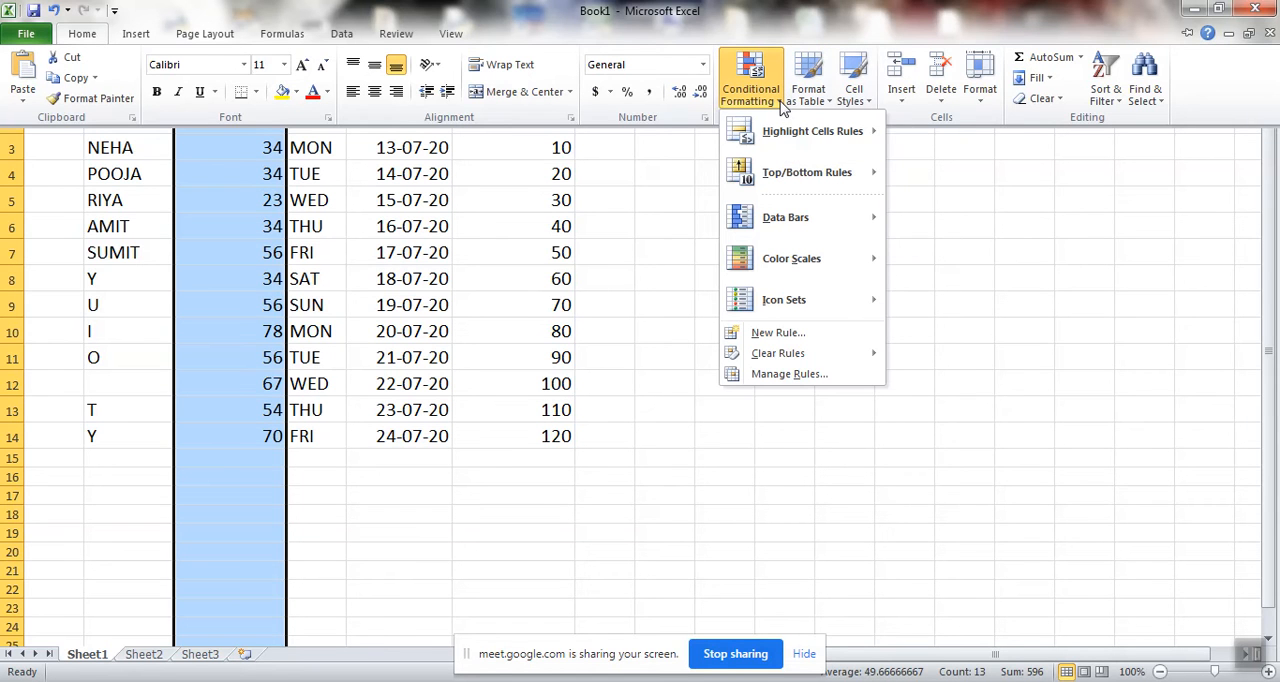
mouse_move(796, 145)
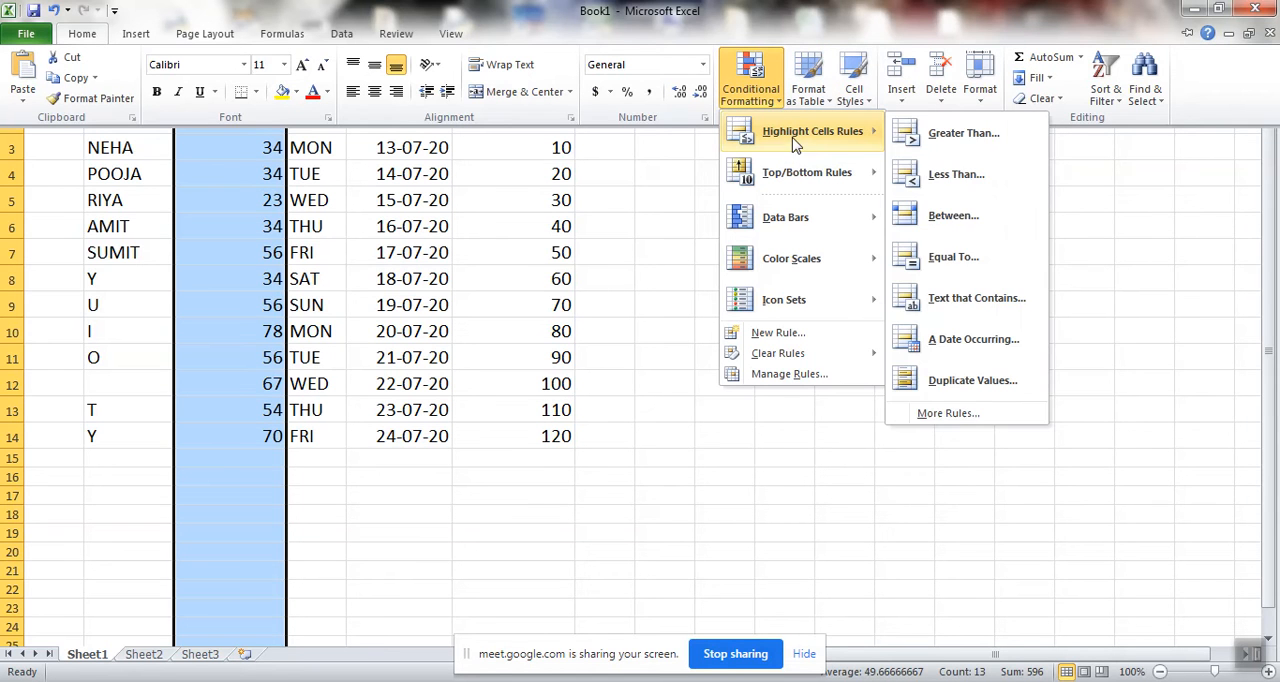
click(916, 134)
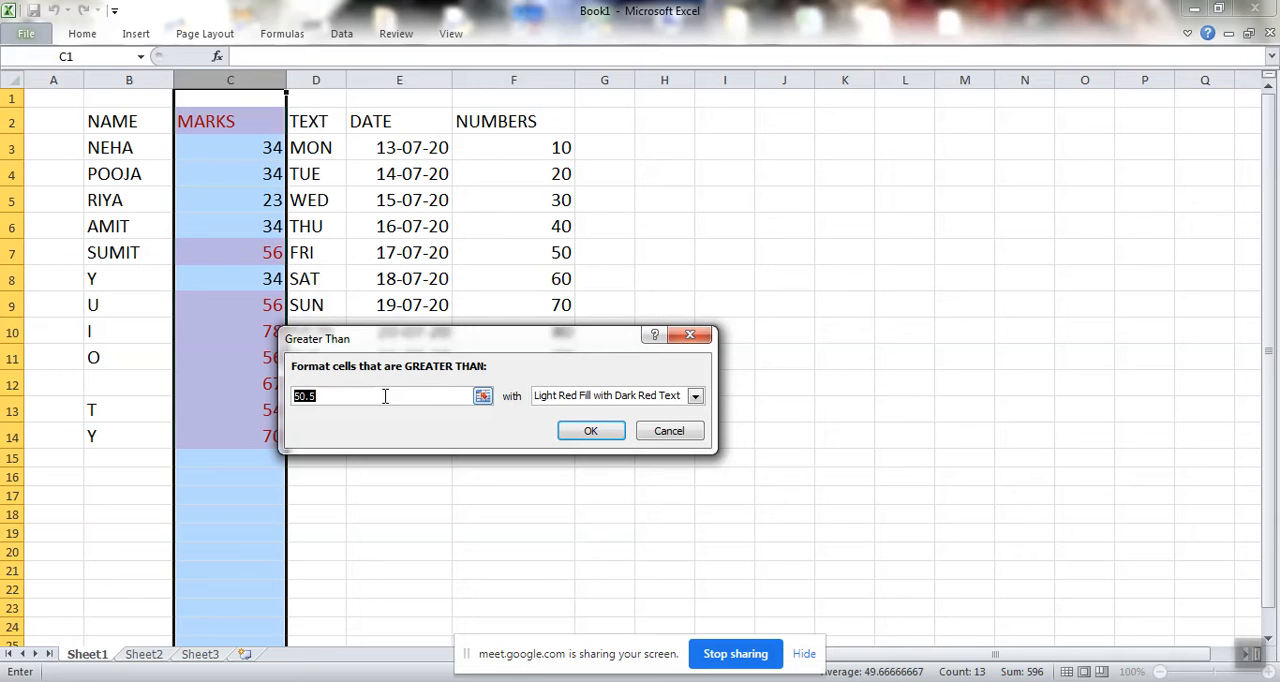
key(BackSpace)
text(60)
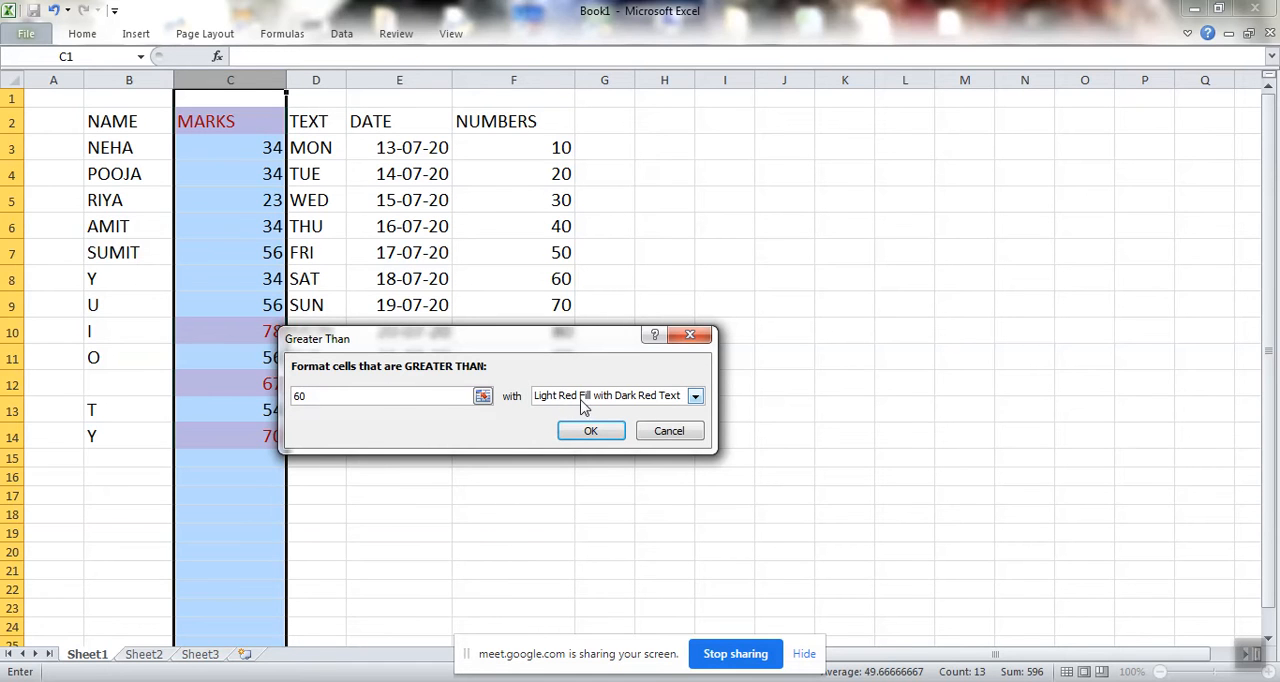
click(695, 397)
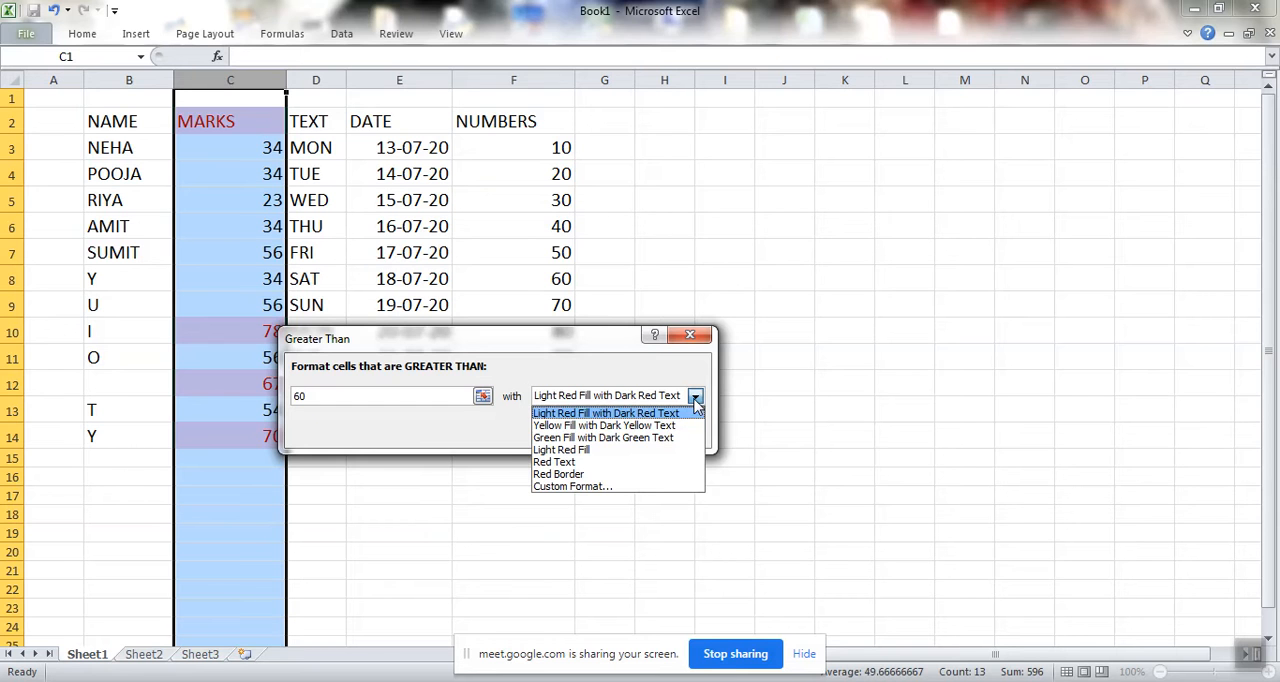
click(668, 440)
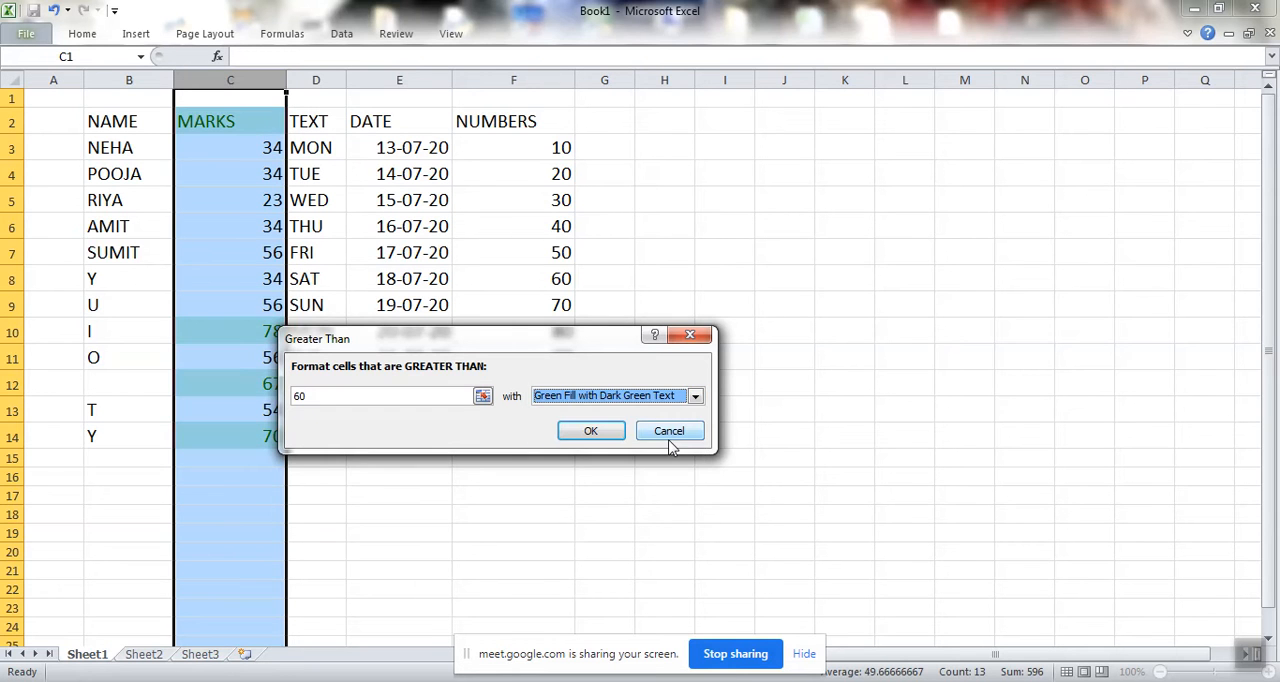
click(605, 437)
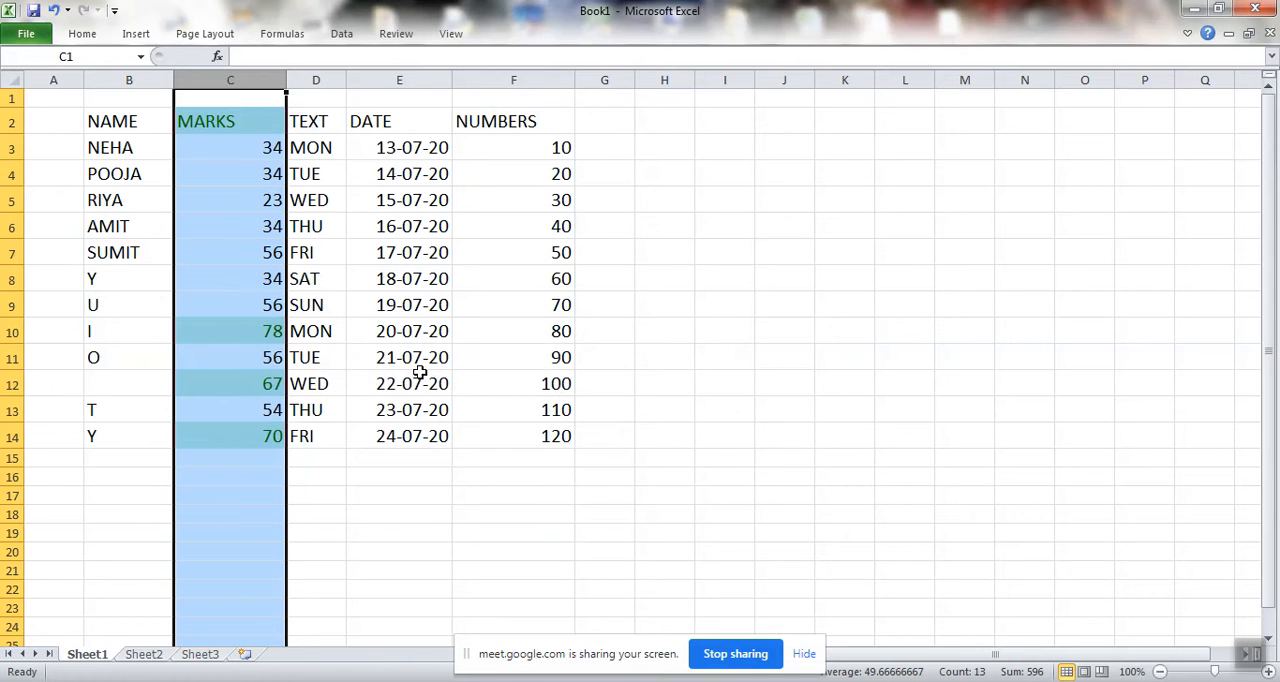
Step: Examine which cells in the lower part of the MARKS column, C10 to C14, are highlighted by the rule
click(420, 375)
click(265, 315)
click(270, 327)
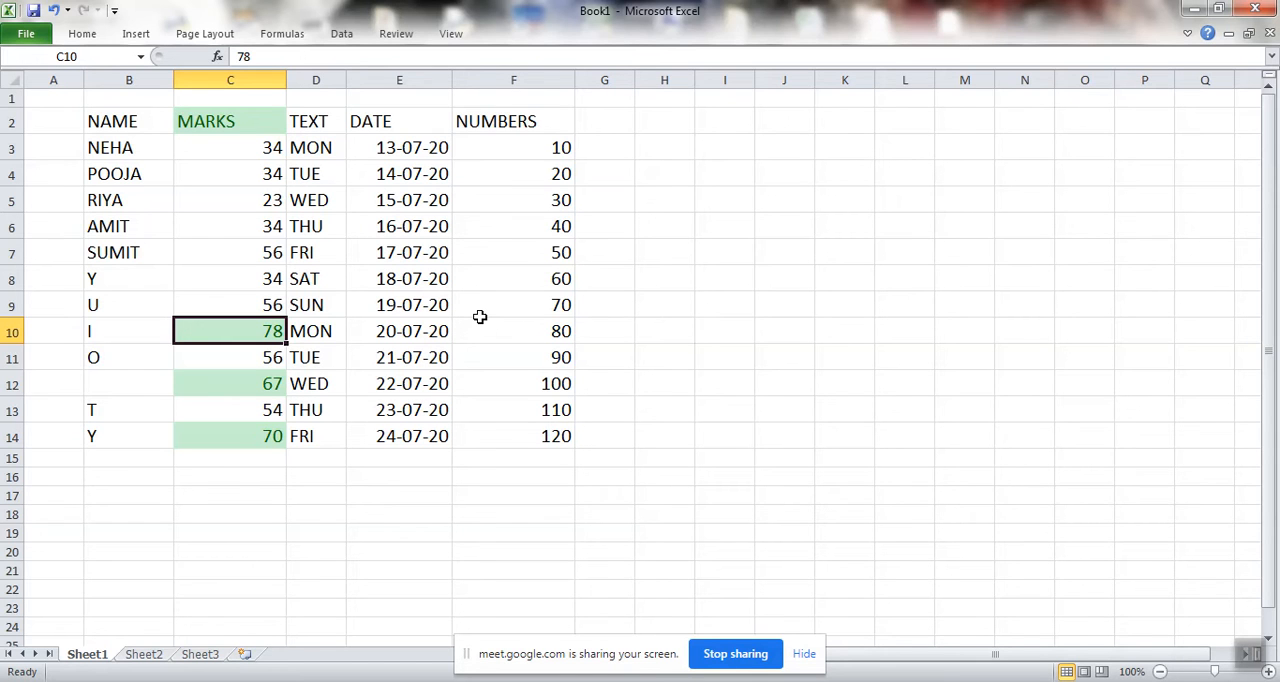
key(Down)
key(Down)
key(Down)
key(Down)
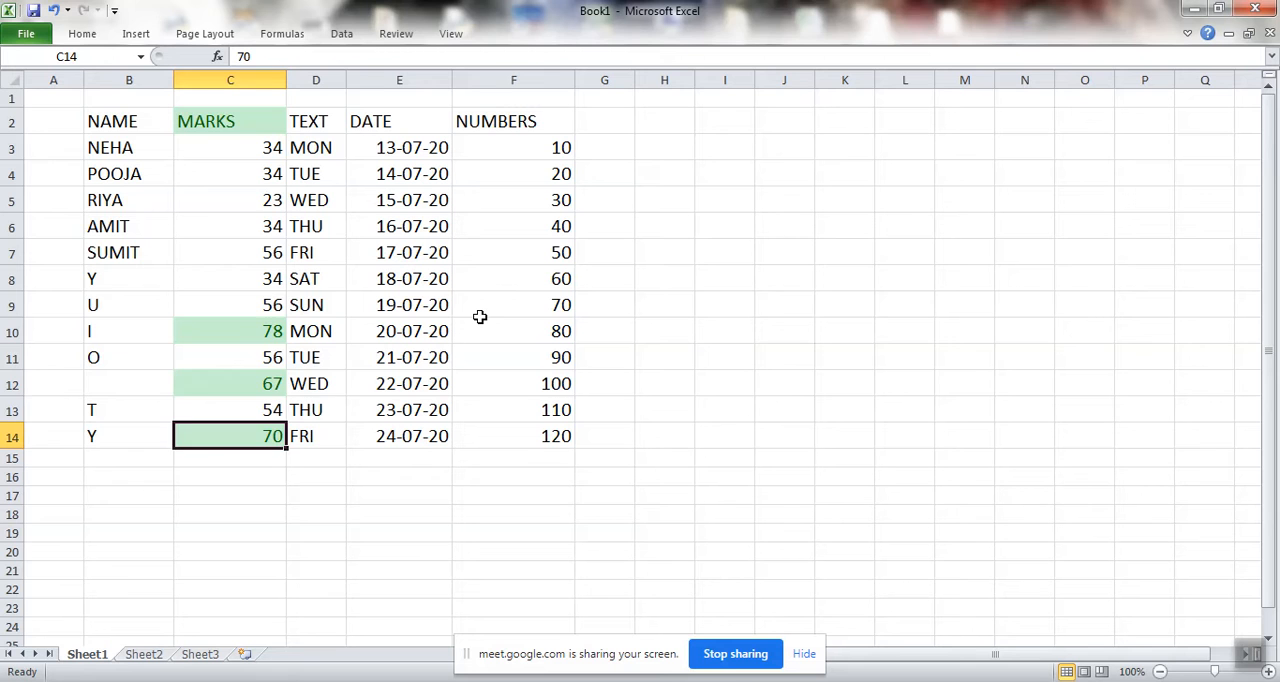
key(Up)
key(Up)
key(Up)
key(Up)
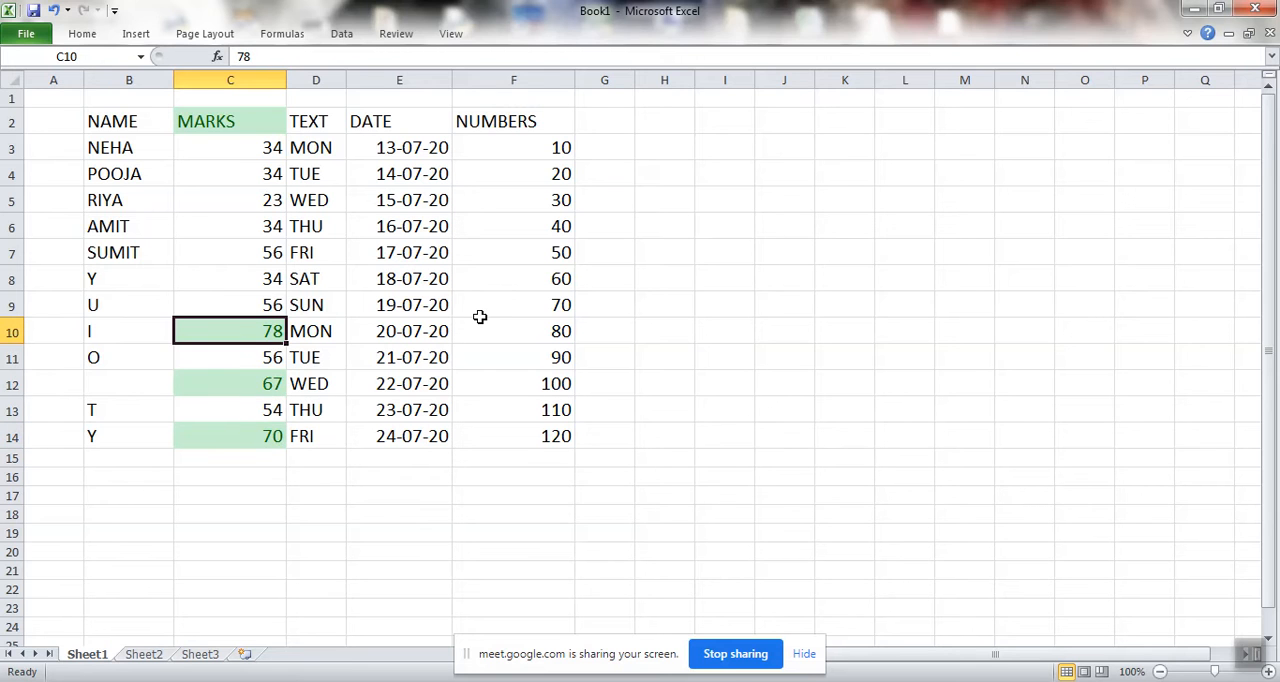
Step: Change the mark in cell C10 to 50 to test the Greater Than rule
key(Left)
key(Right)
text(50)
key(Return)
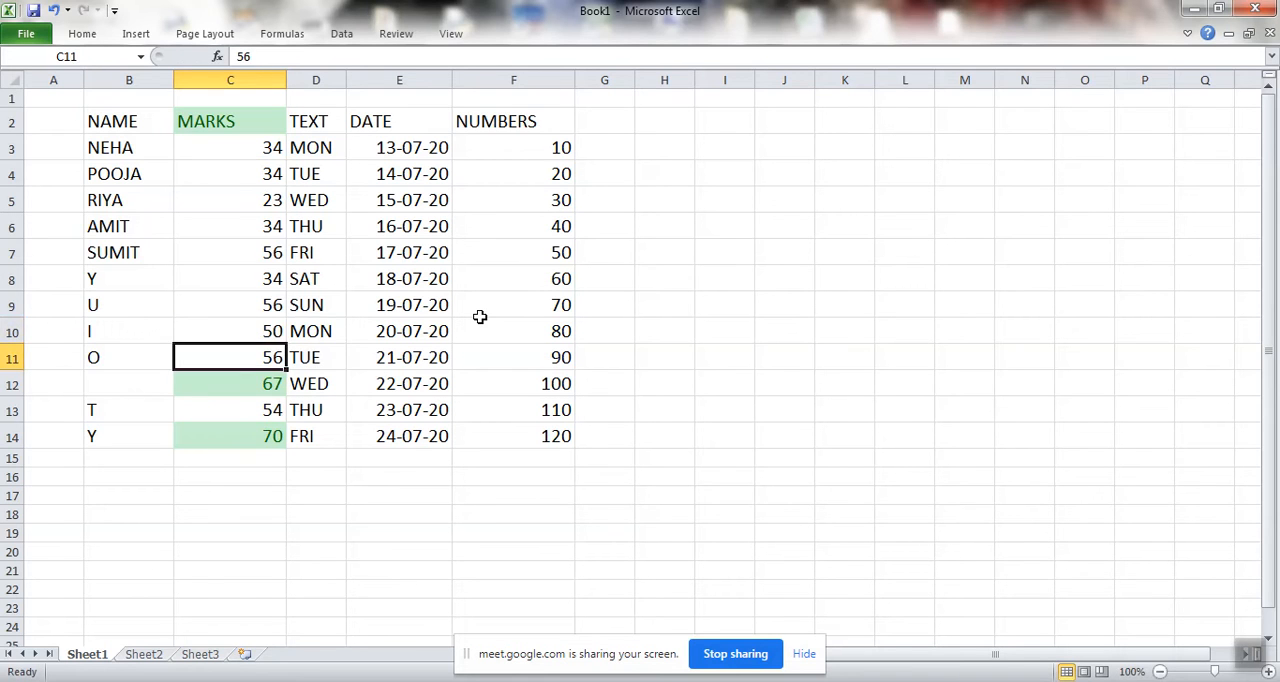
key(Up)
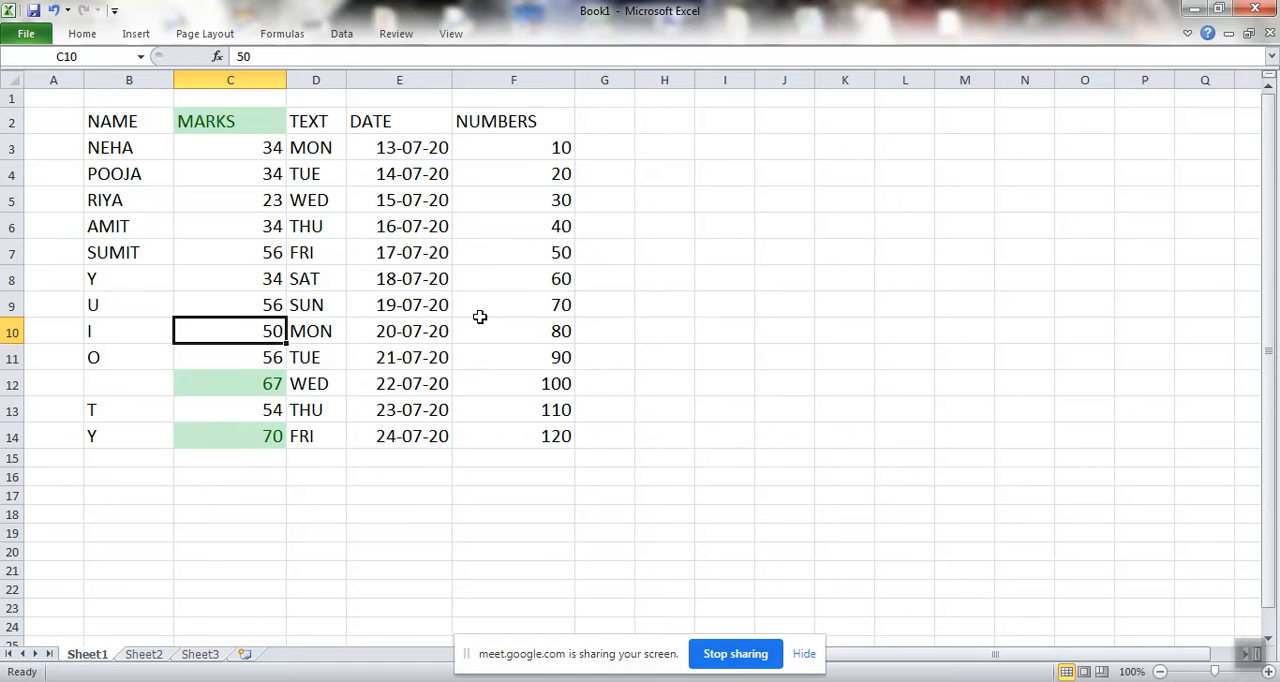
Step: Change the mark in cell C12 to 59
click(255, 376)
click(259, 332)
click(257, 384)
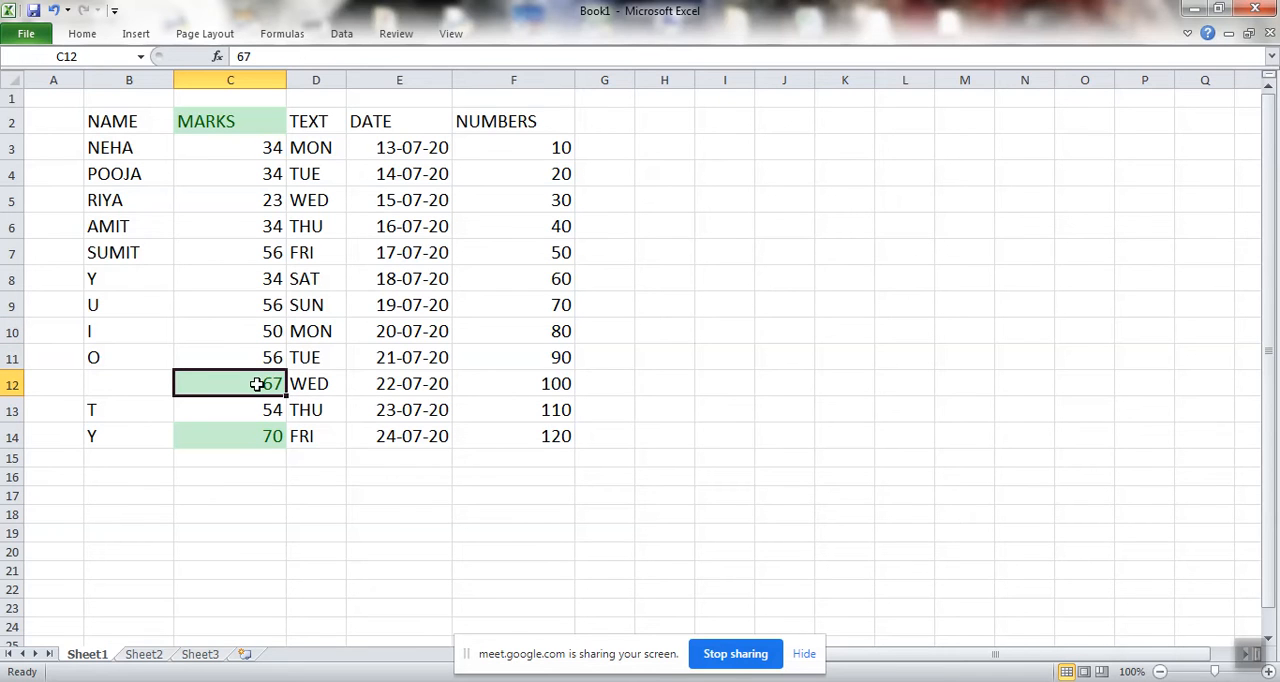
text(6)
key(BackSpace)
text(59)
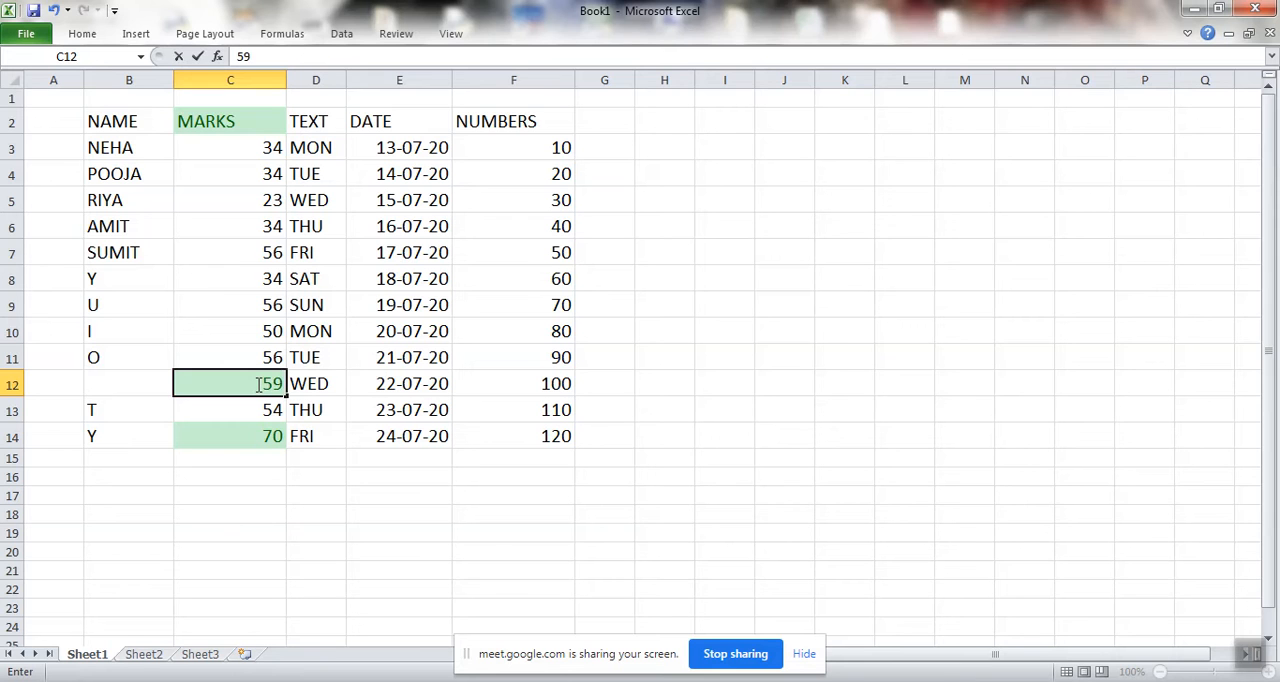
key(Return)
click(257, 384)
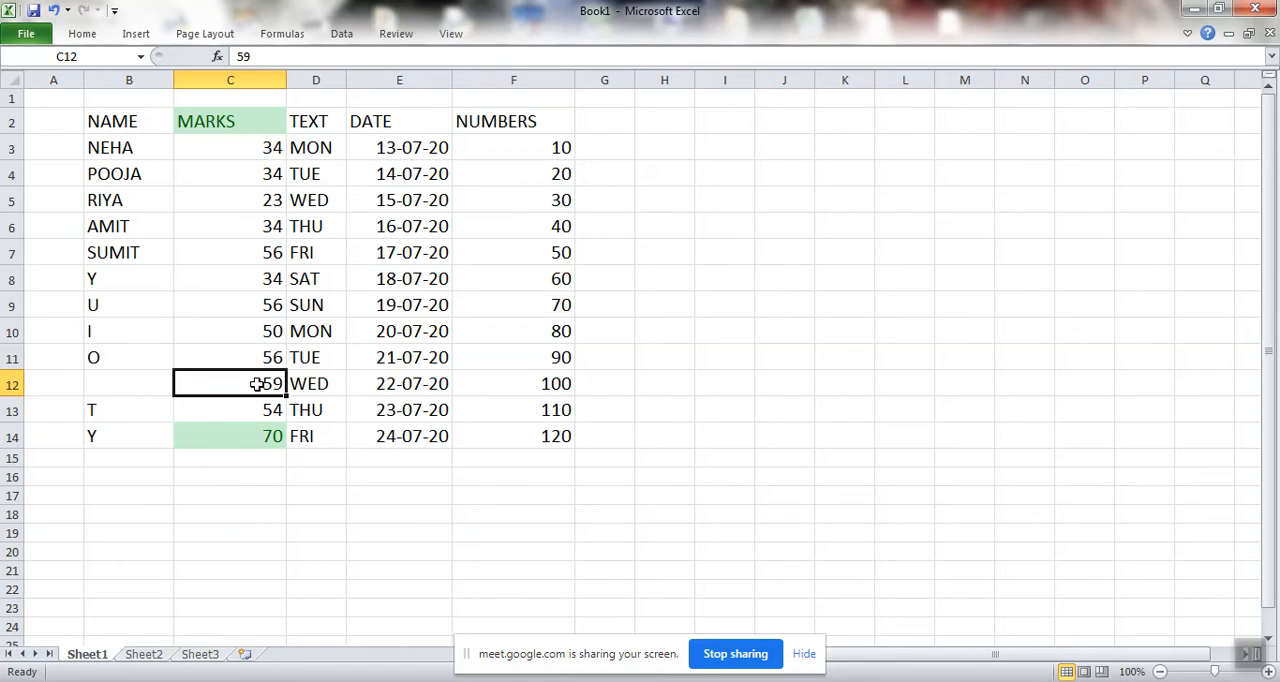
click(268, 356)
click(259, 298)
click(248, 217)
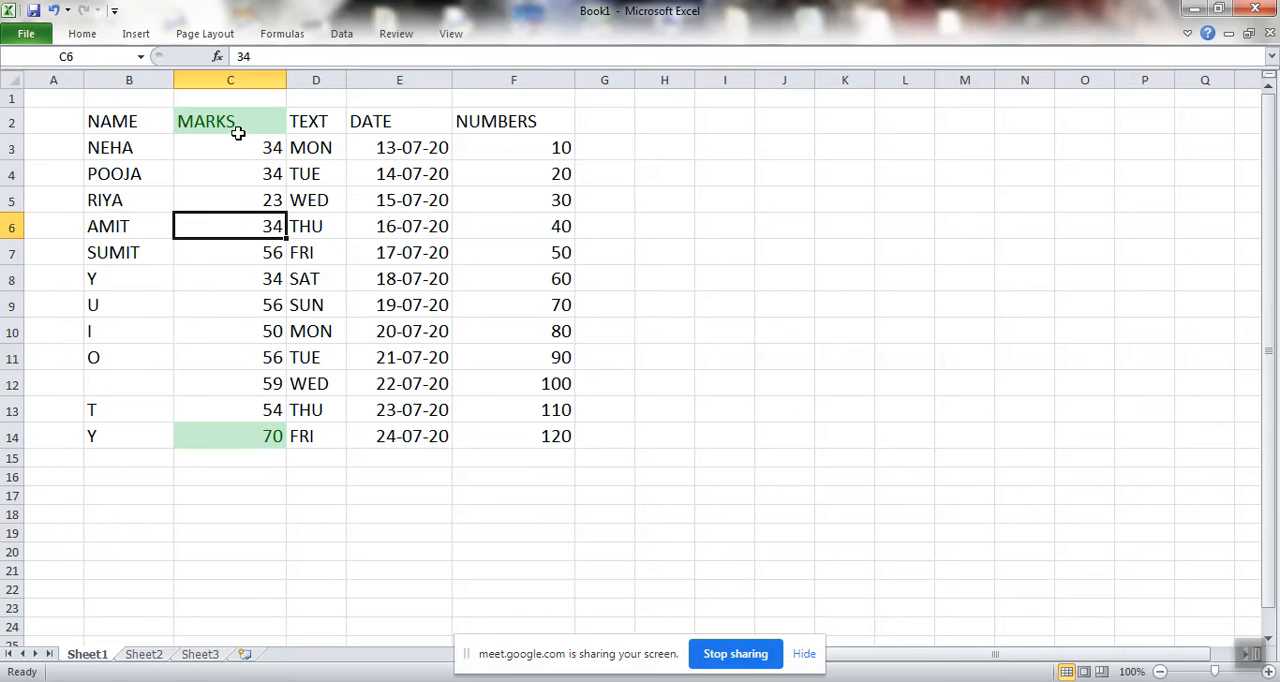
click(90, 40)
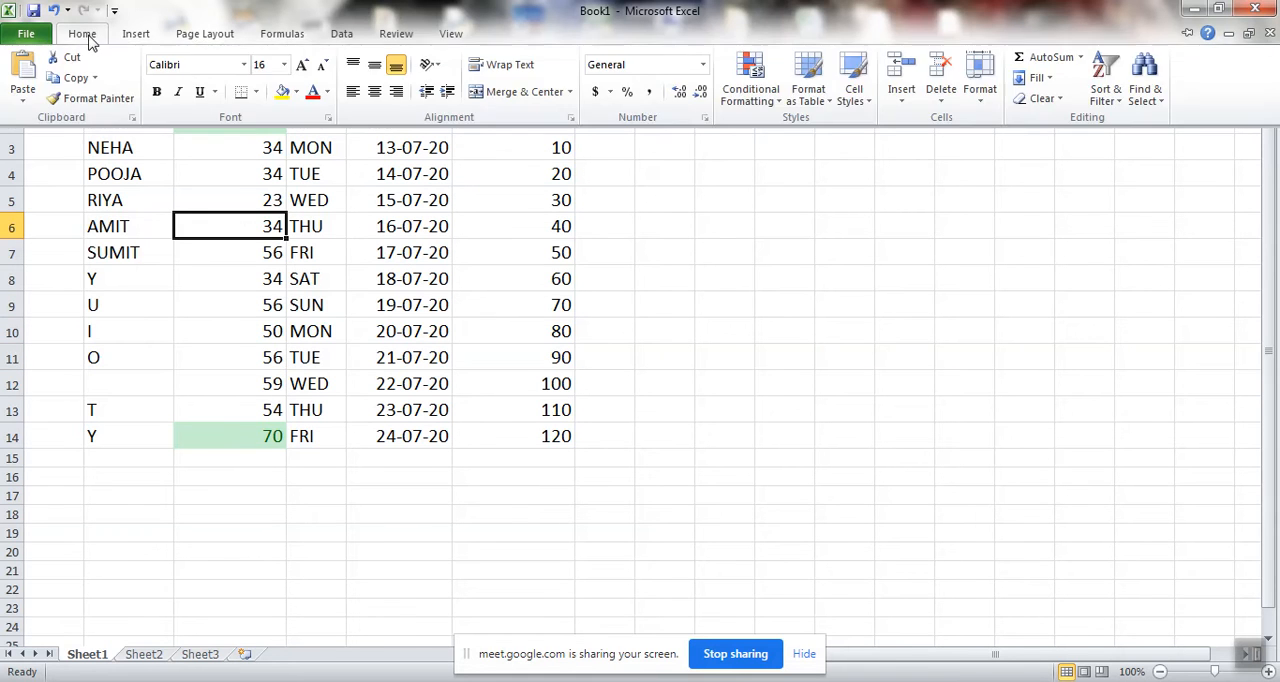
click(748, 100)
mouse_move(812, 138)
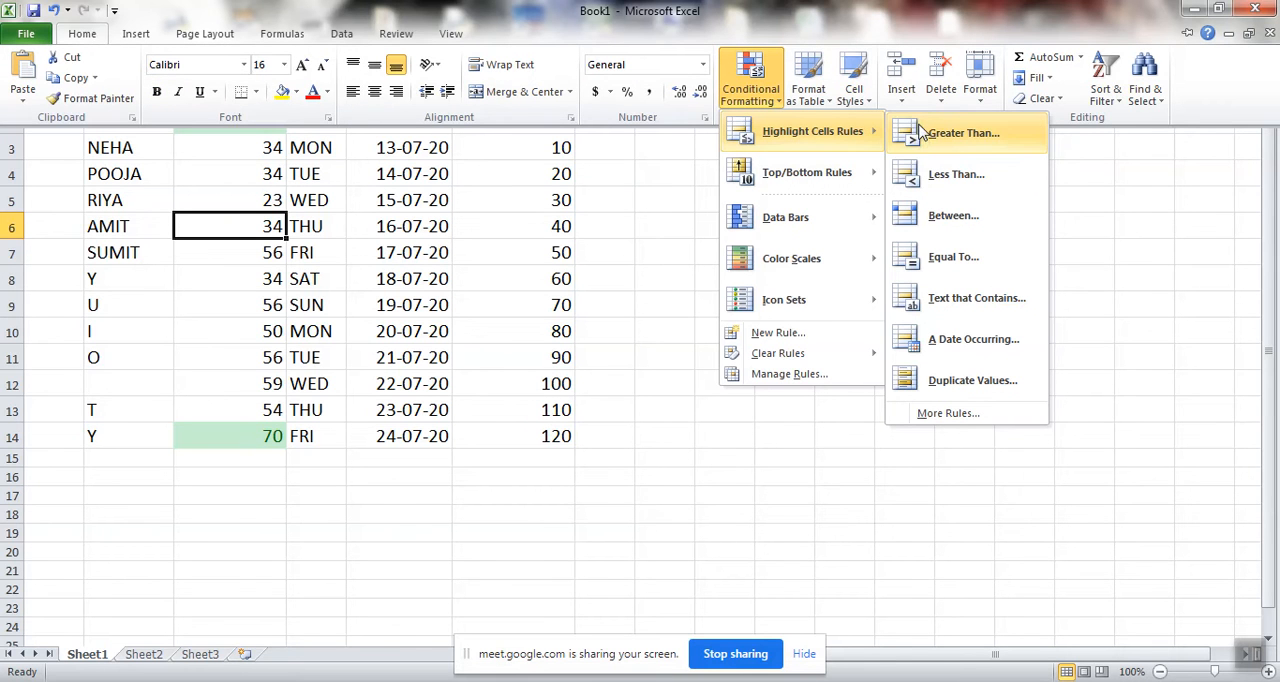
click(943, 178)
click(940, 180)
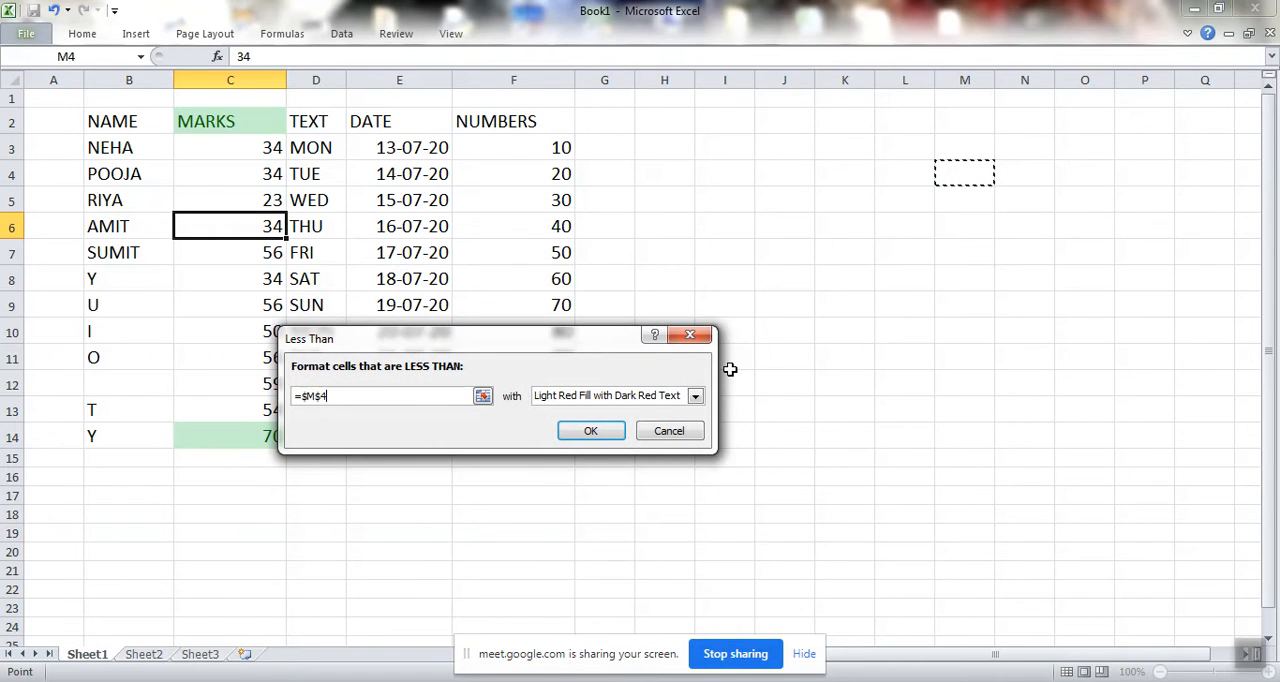
click(670, 431)
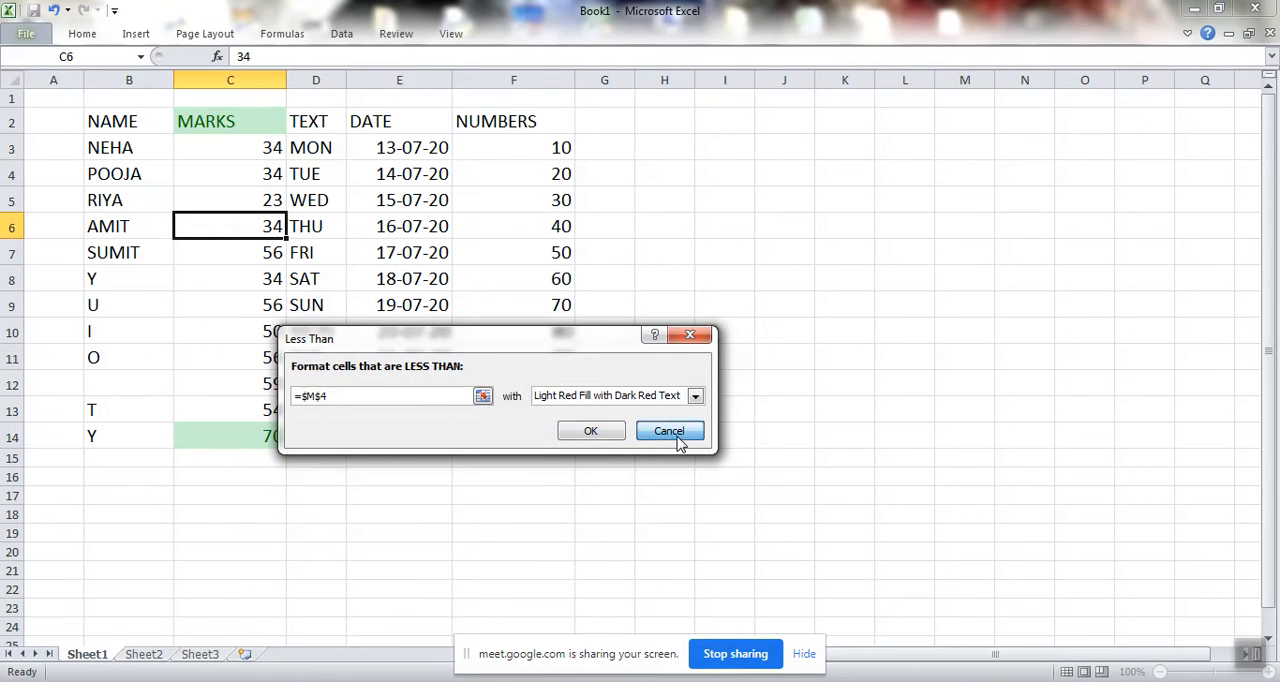
Step: Add a Less Than conditional formatting rule to all of column C, showing values below 40 with Red Text
click(227, 78)
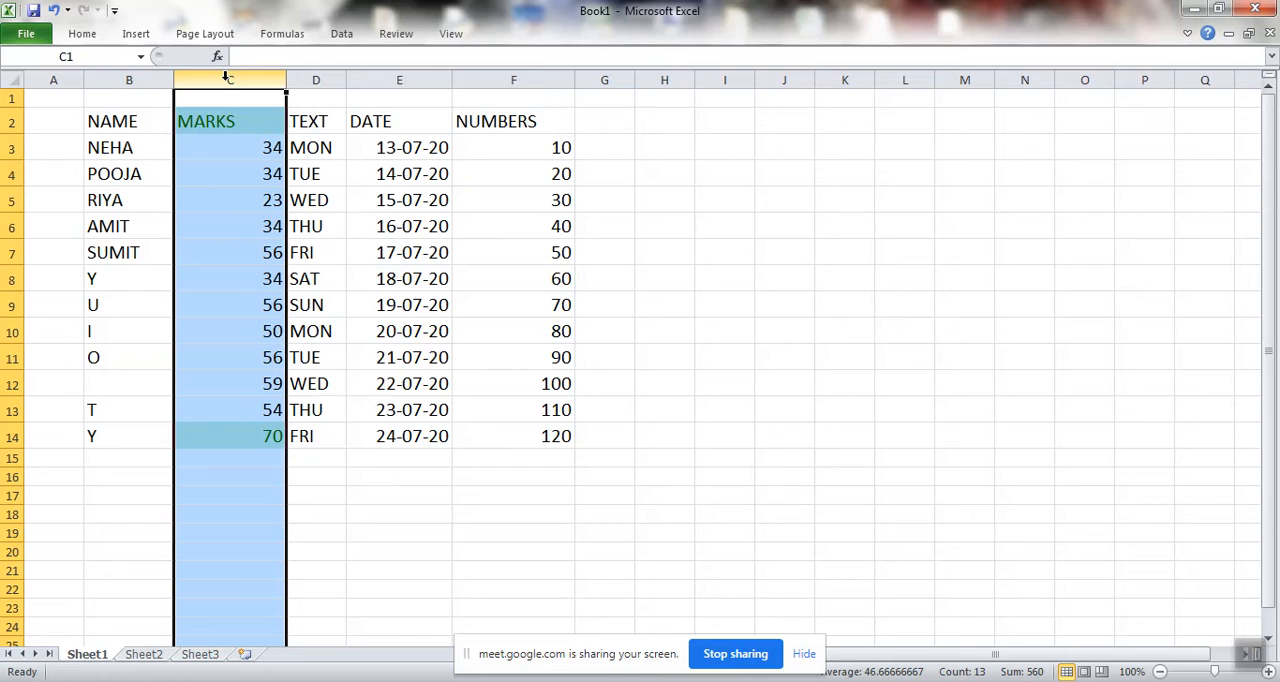
click(83, 35)
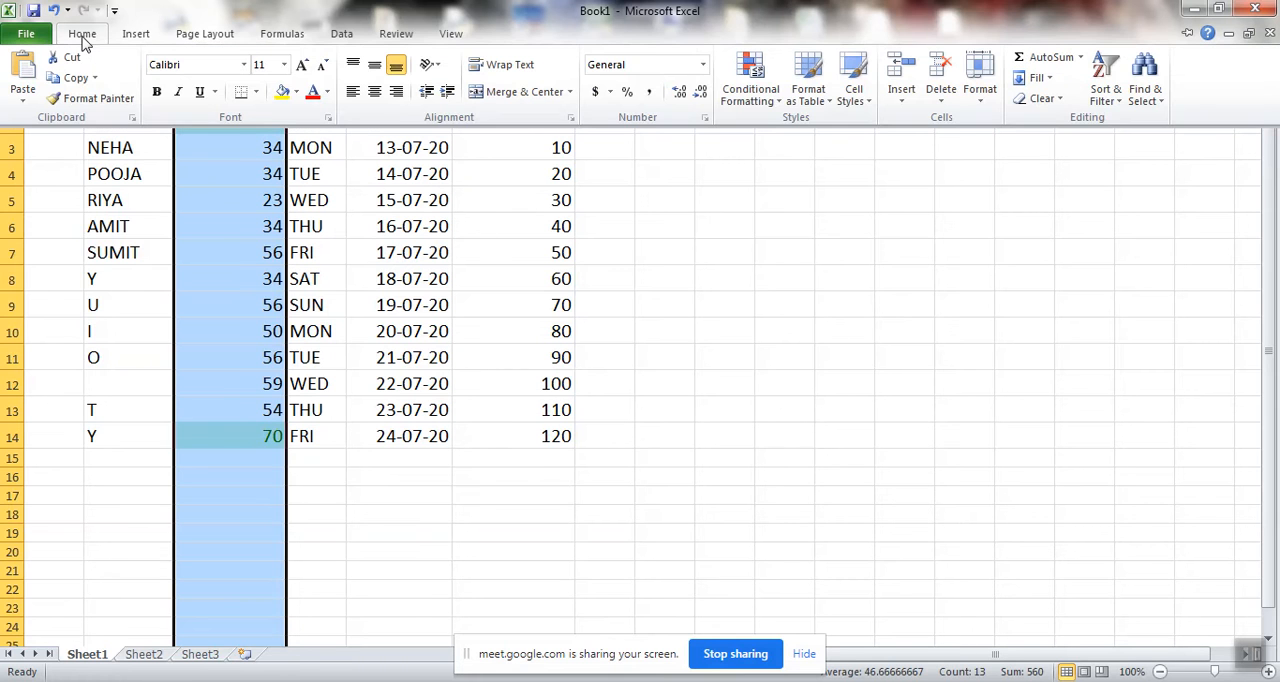
click(782, 98)
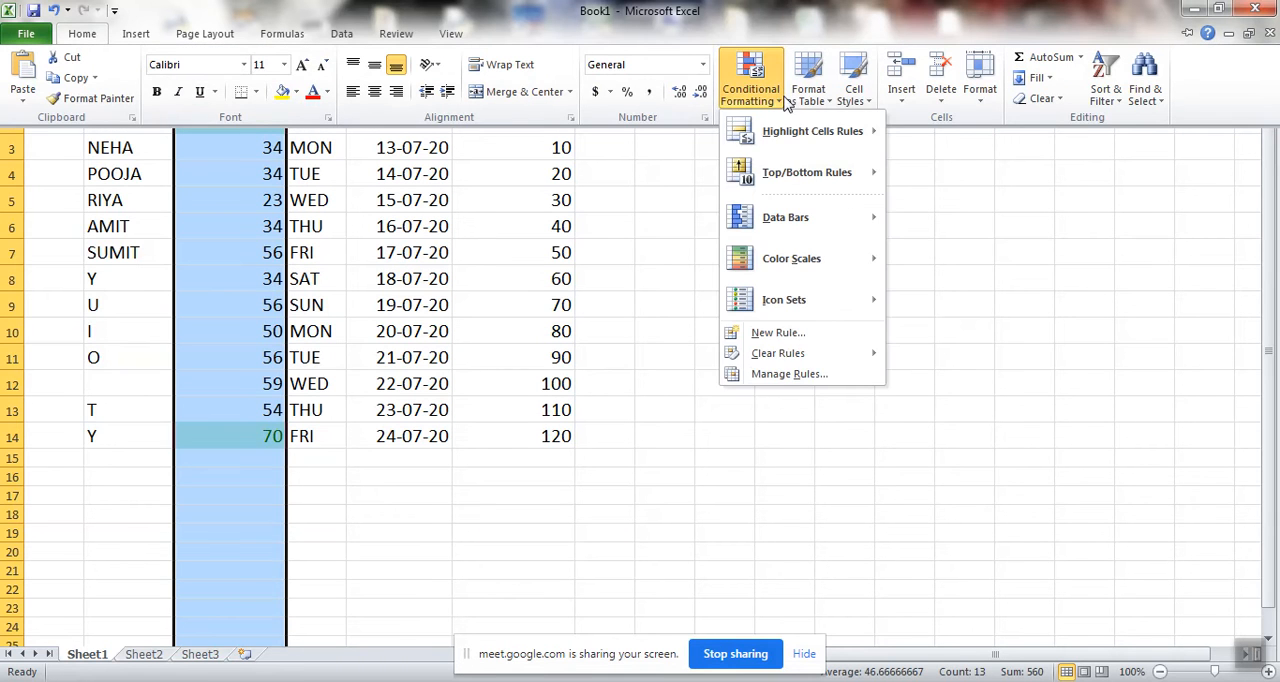
mouse_move(815, 131)
click(925, 172)
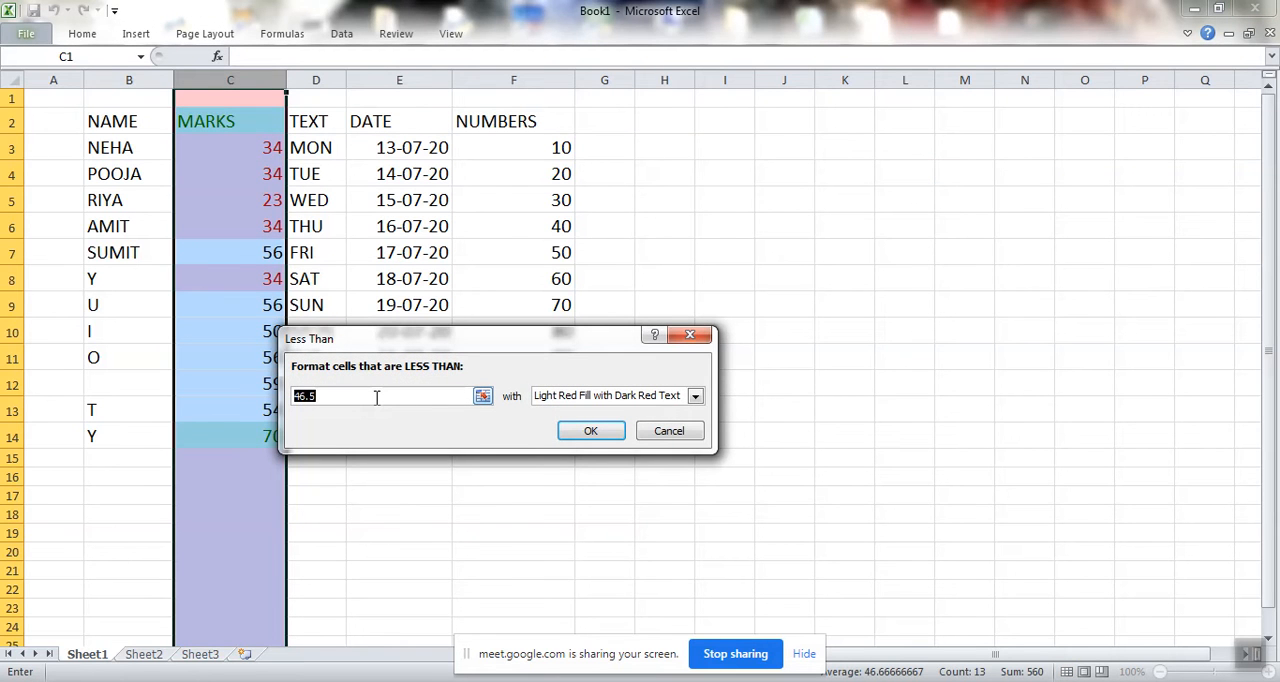
key(BackSpace)
text(40)
click(694, 396)
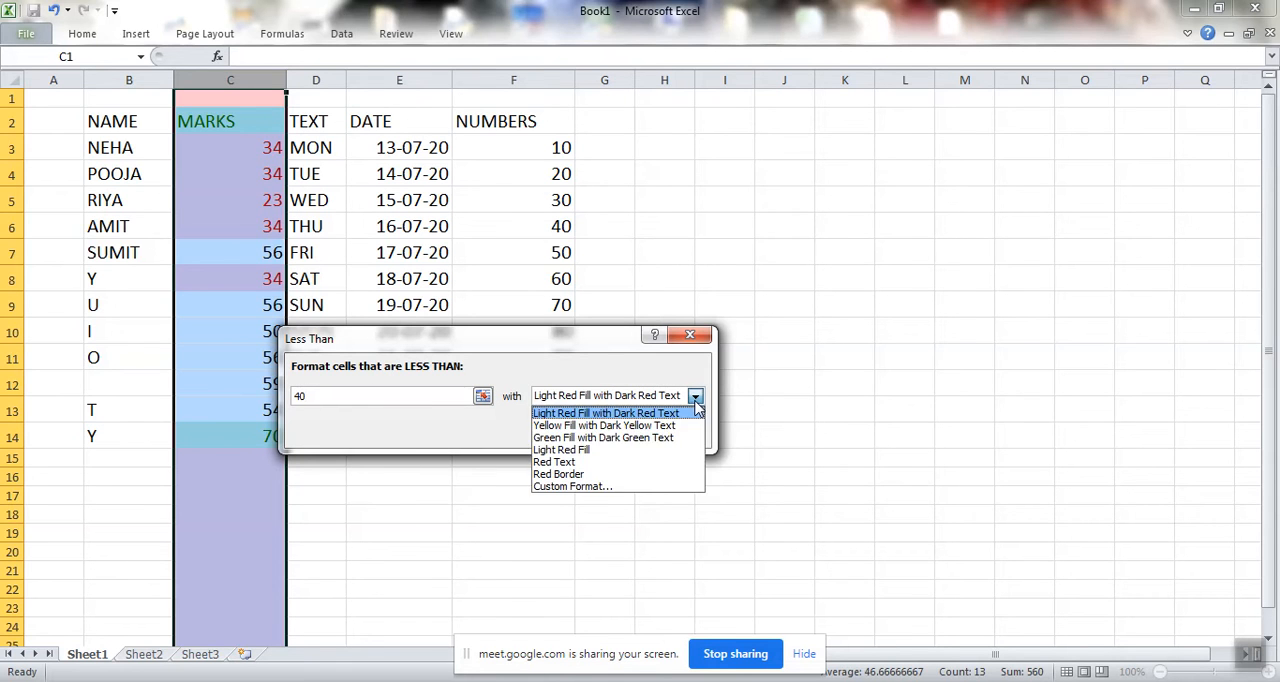
click(655, 463)
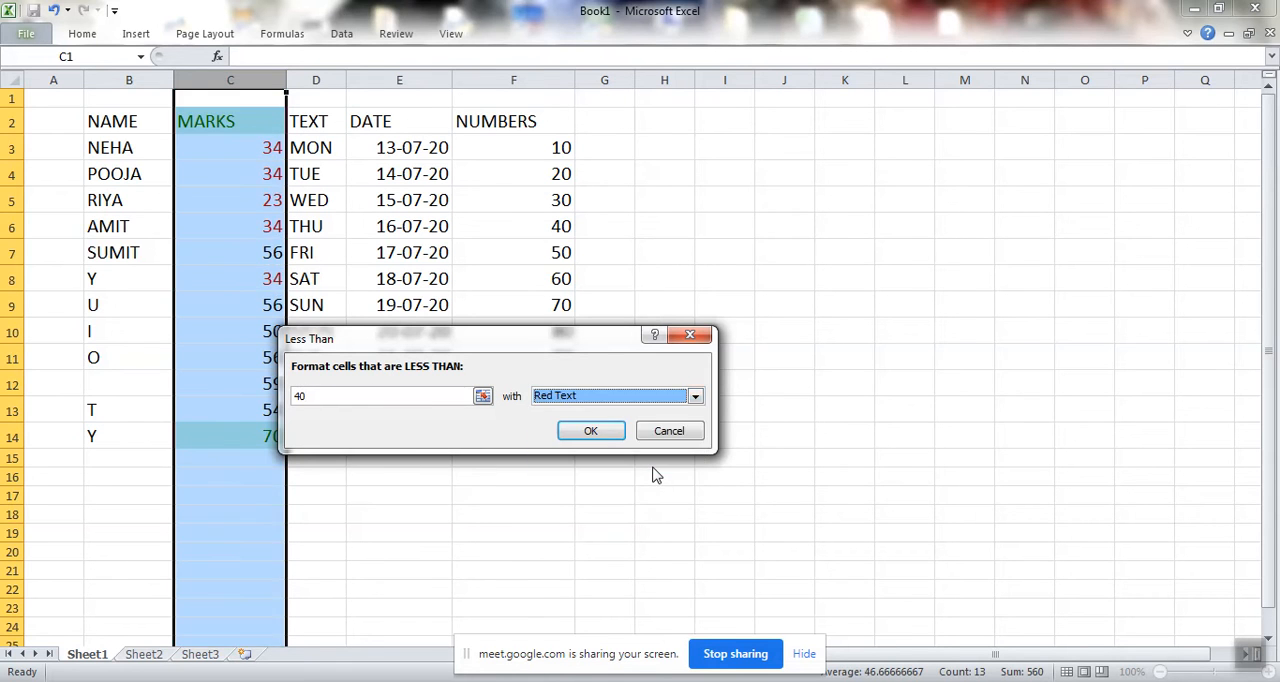
click(600, 431)
click(352, 342)
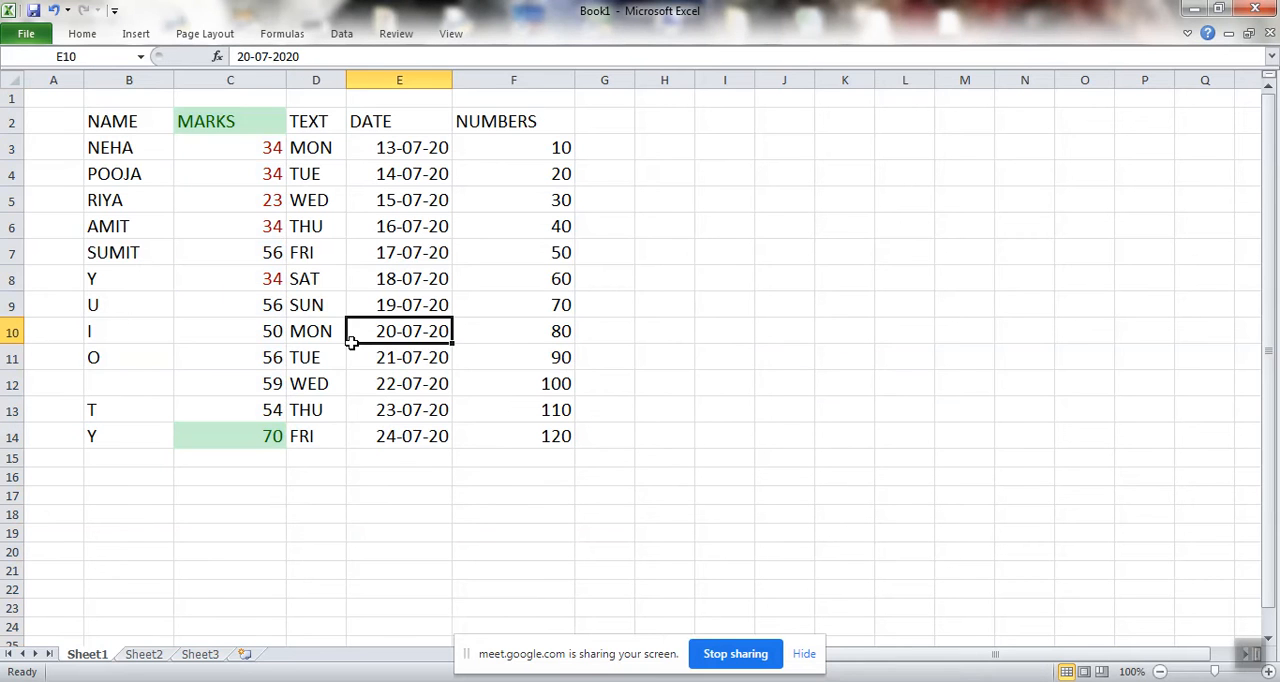
Step: Examine the red marks in column C and review the available Highlight Cells Rules
click(254, 145)
key(Down)
key(Down)
key(Down)
key(Down)
key(Down)
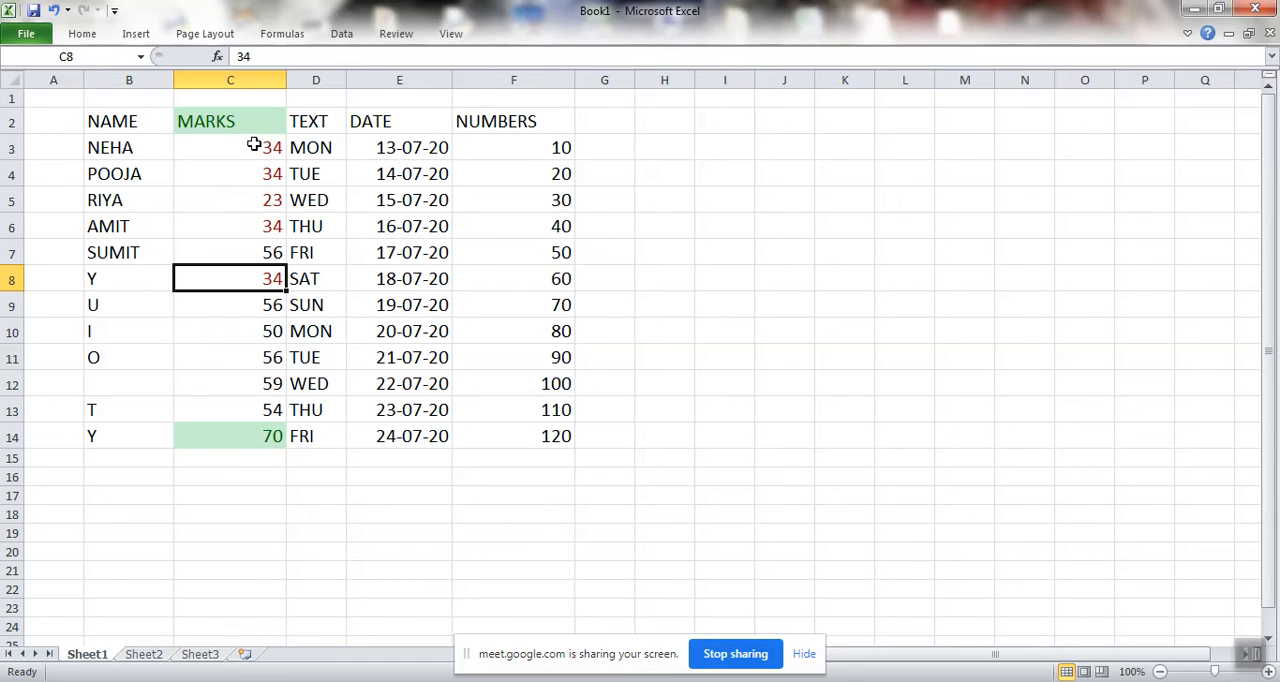
click(254, 145)
click(90, 38)
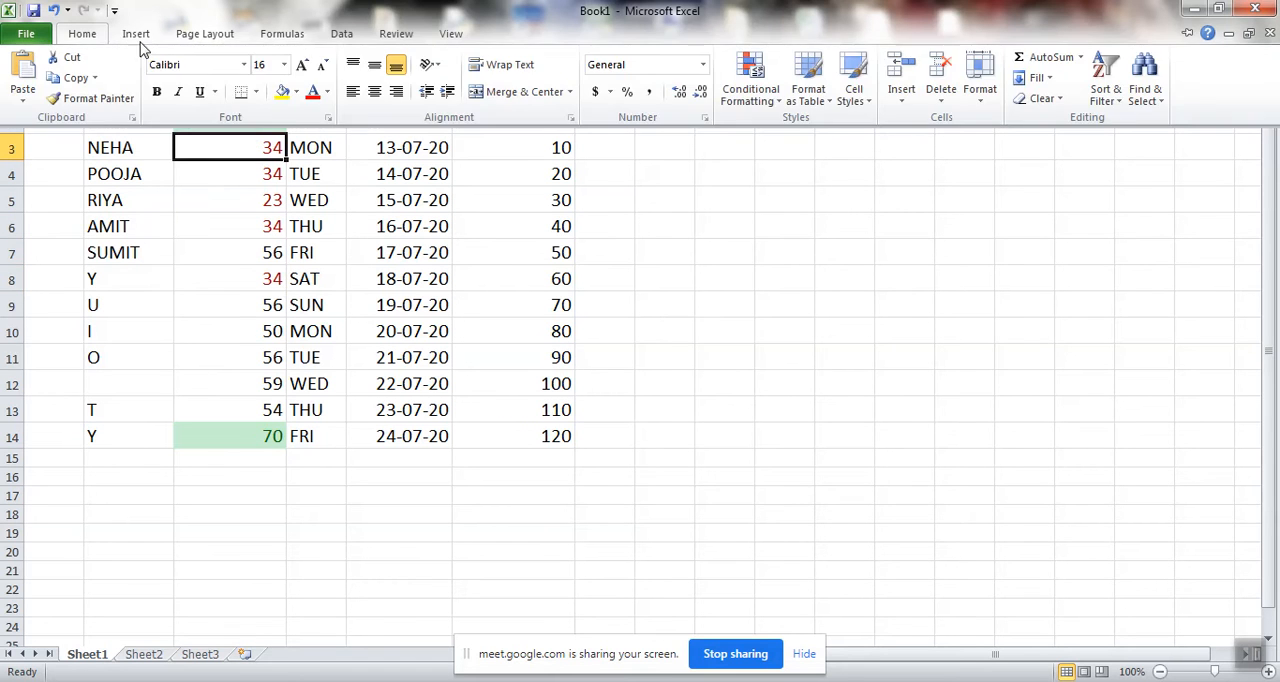
click(772, 98)
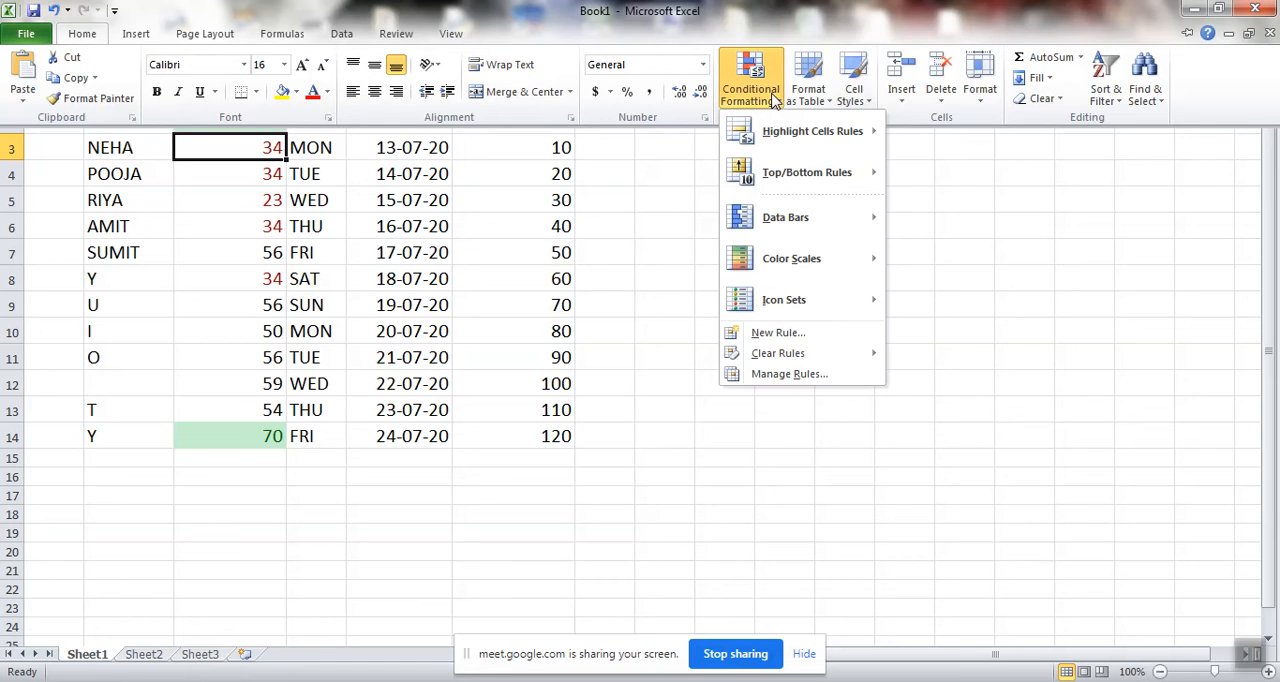
mouse_move(801, 132)
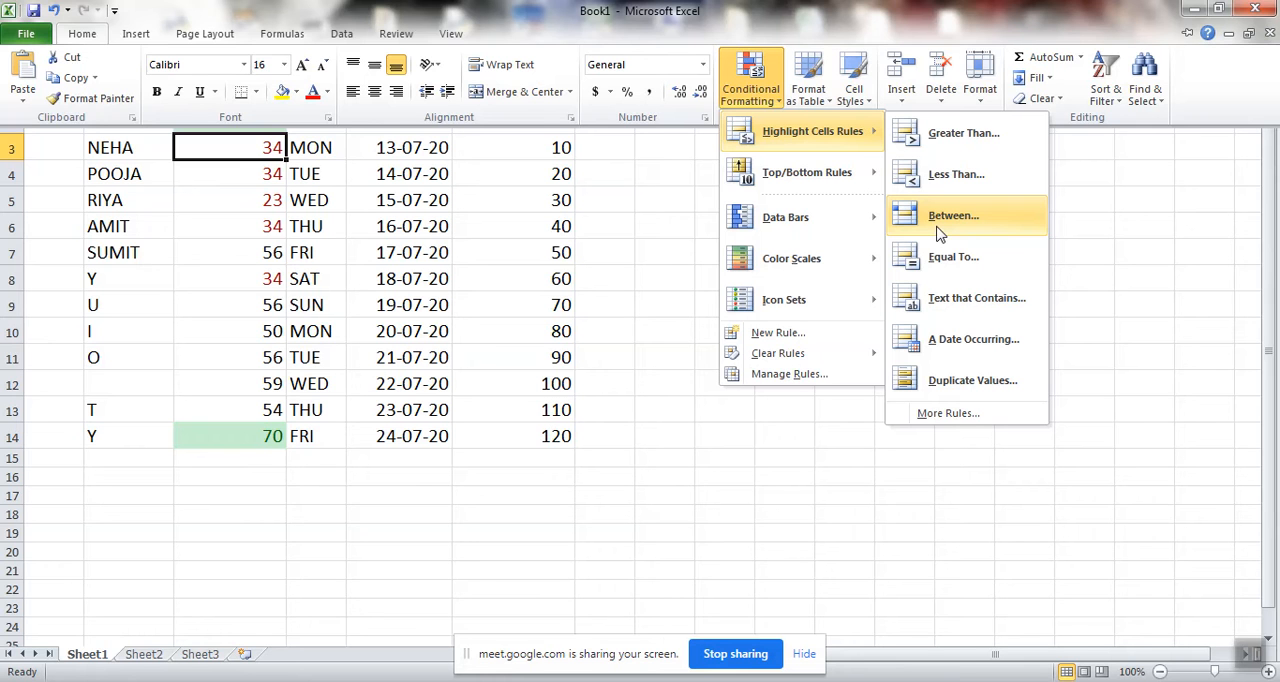
click(643, 200)
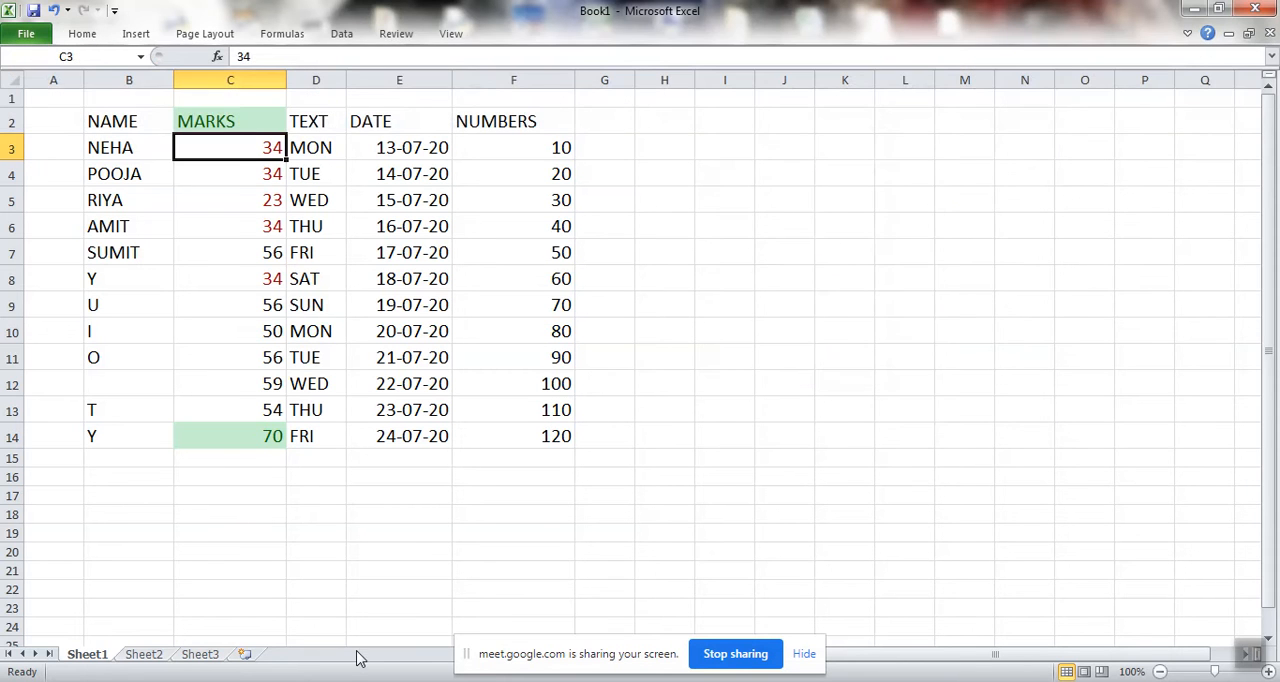
click(348, 335)
click(244, 145)
Step: Start a Between conditional formatting rule on all of column C with 35 as the lower limit
click(255, 79)
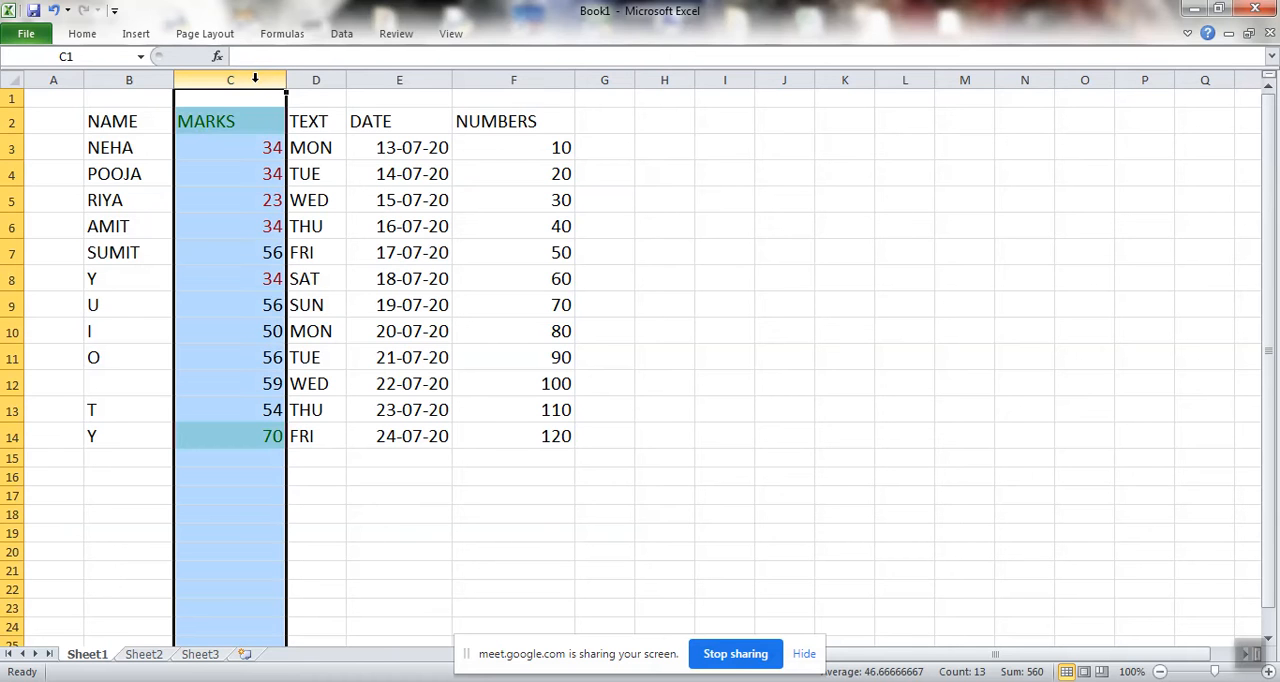
click(26, 36)
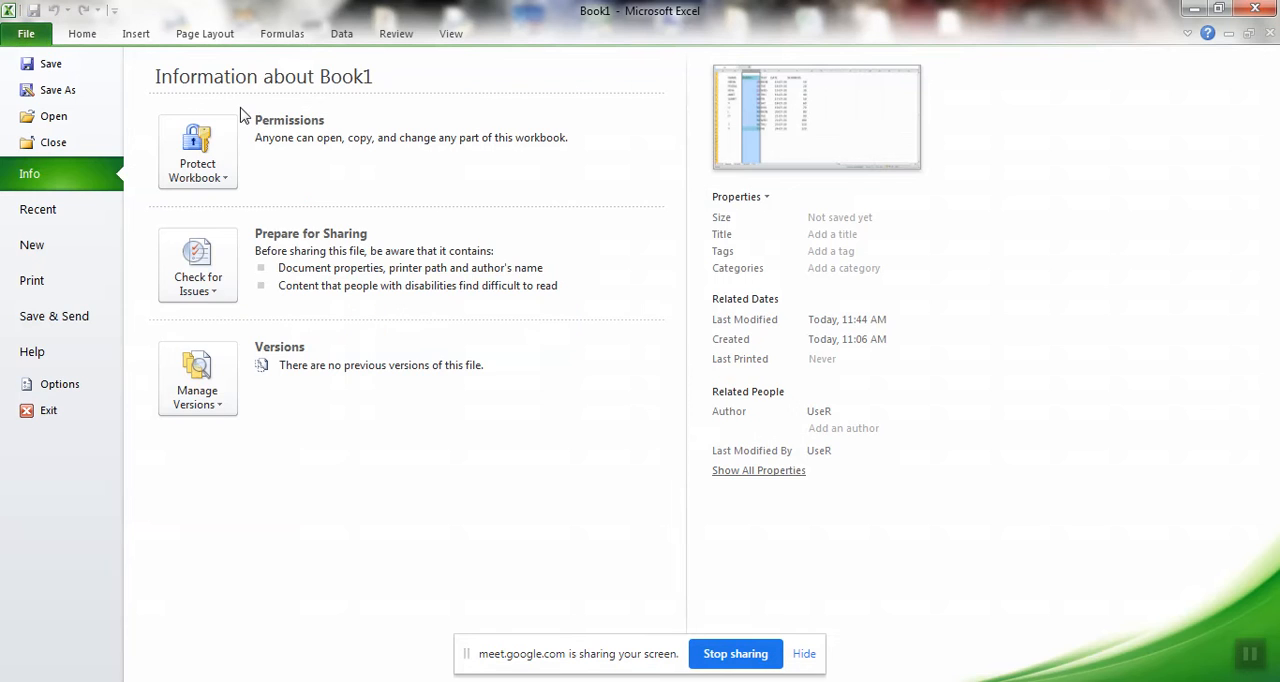
click(80, 36)
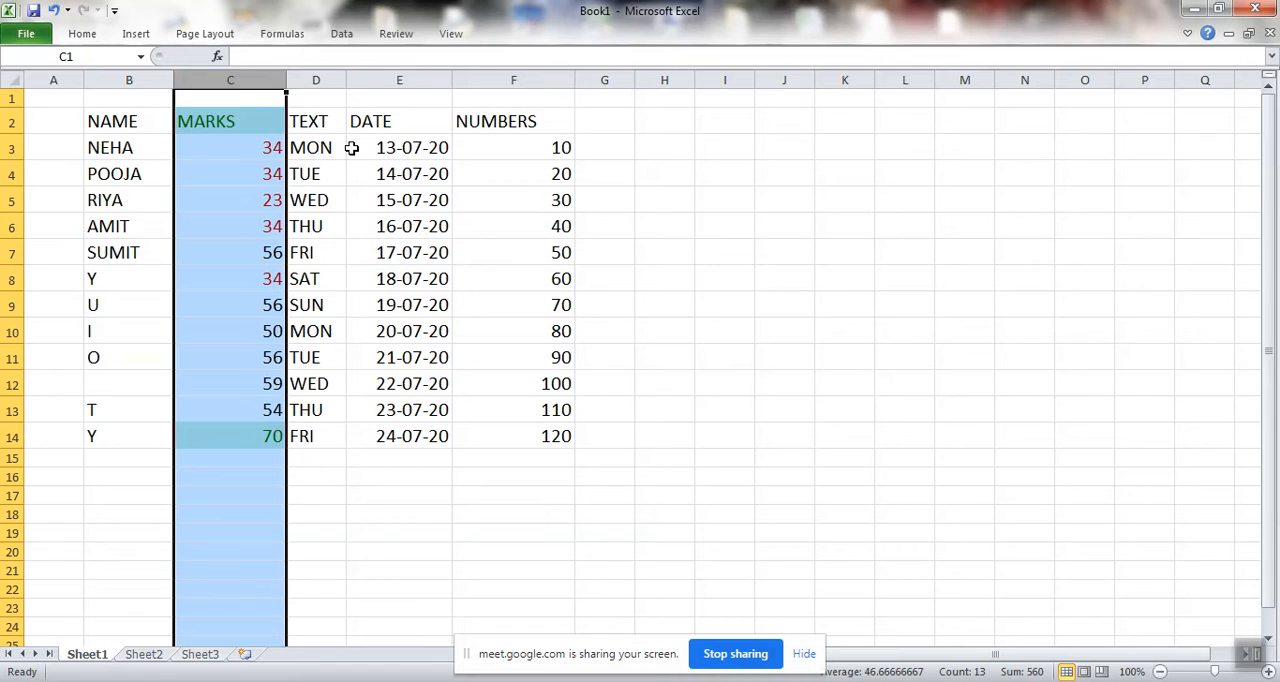
click(92, 36)
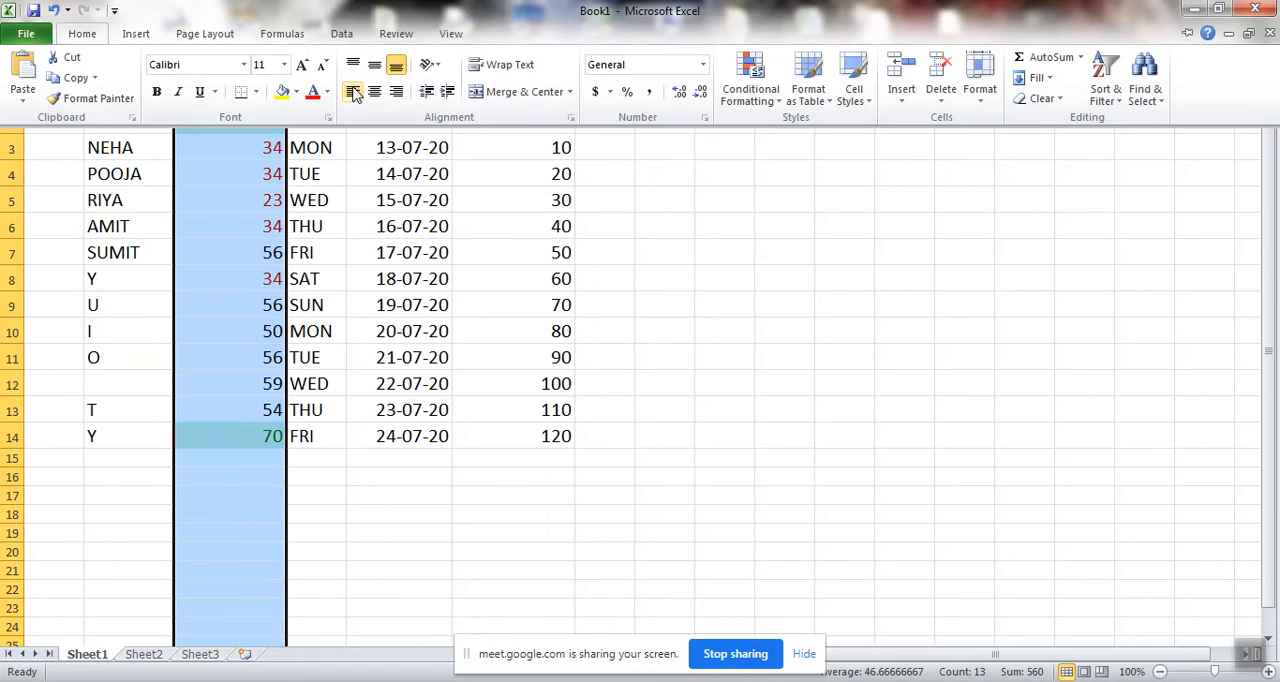
click(750, 80)
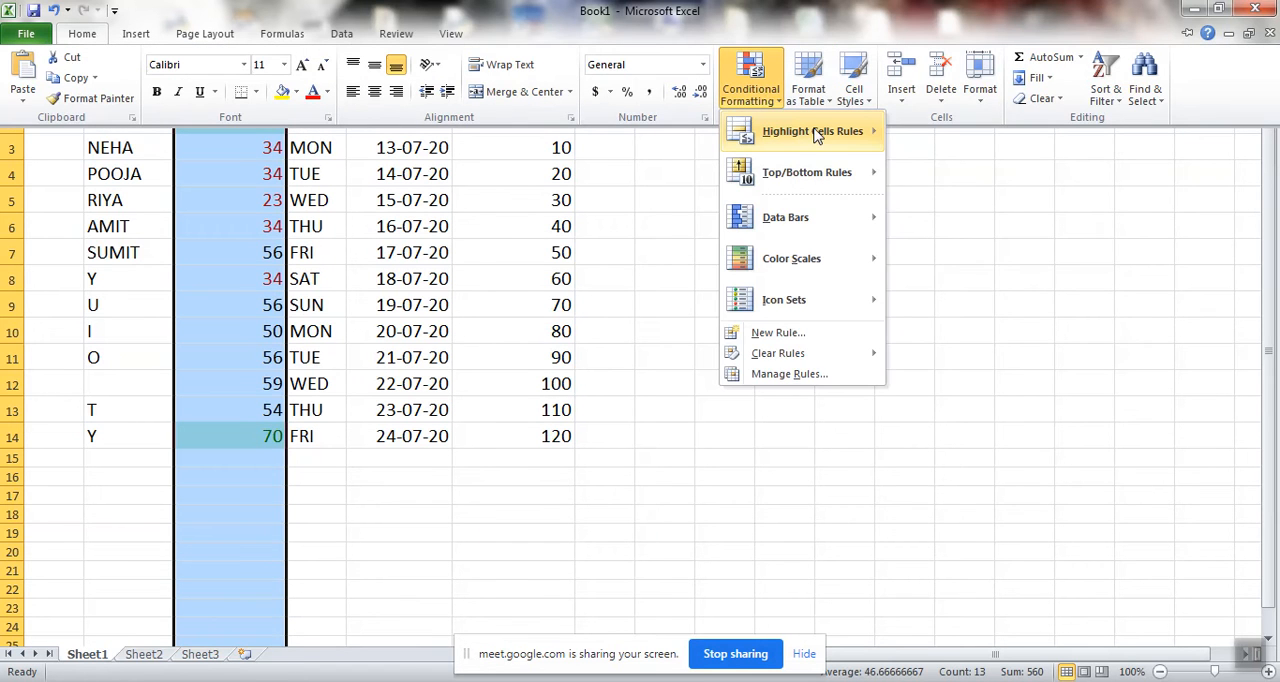
click(950, 212)
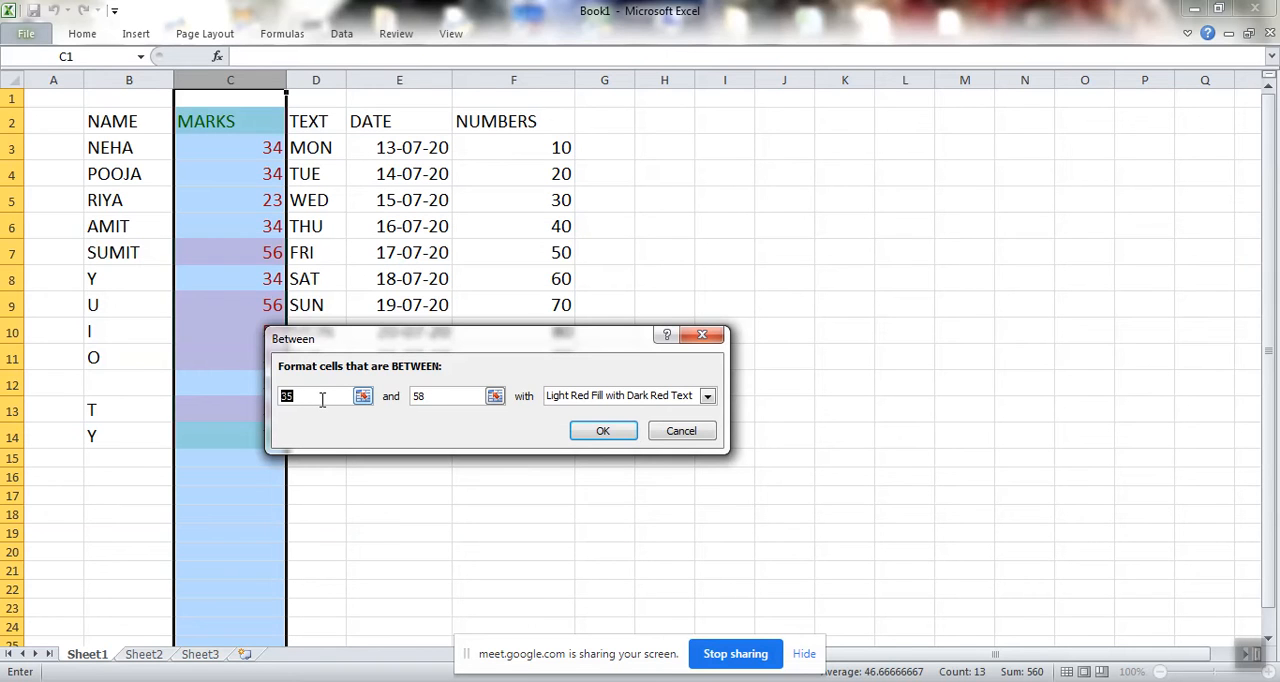
text(3)
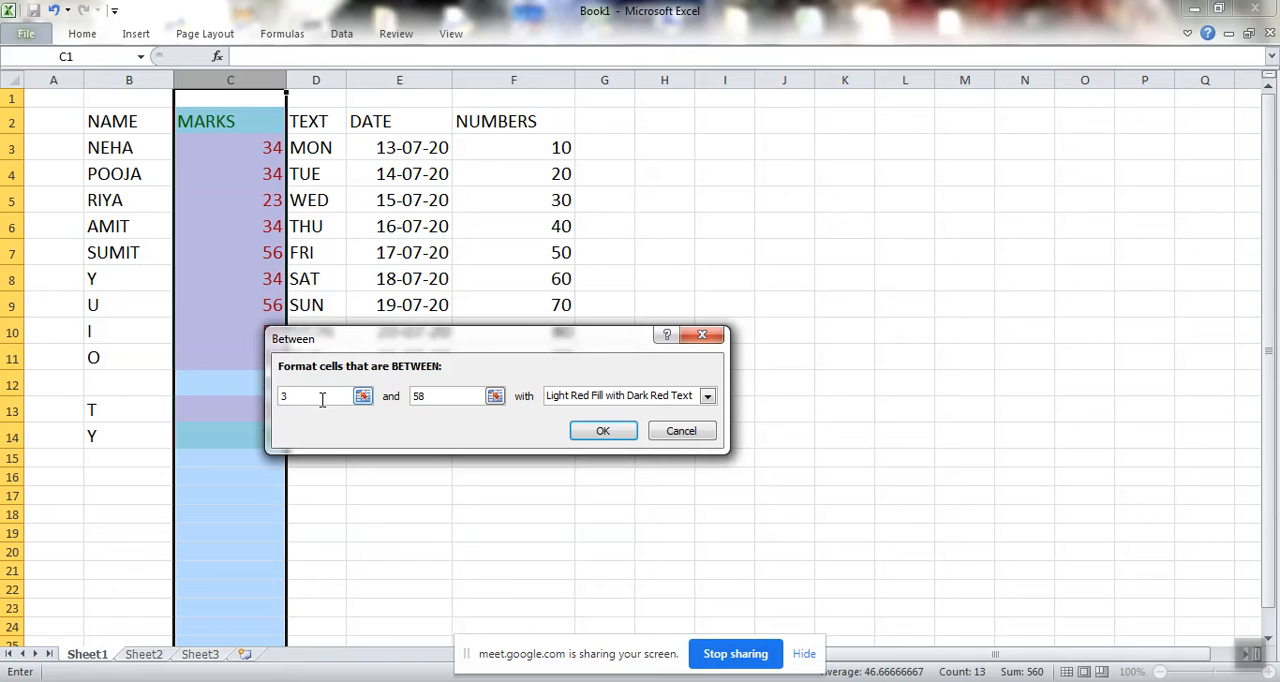
text(0)
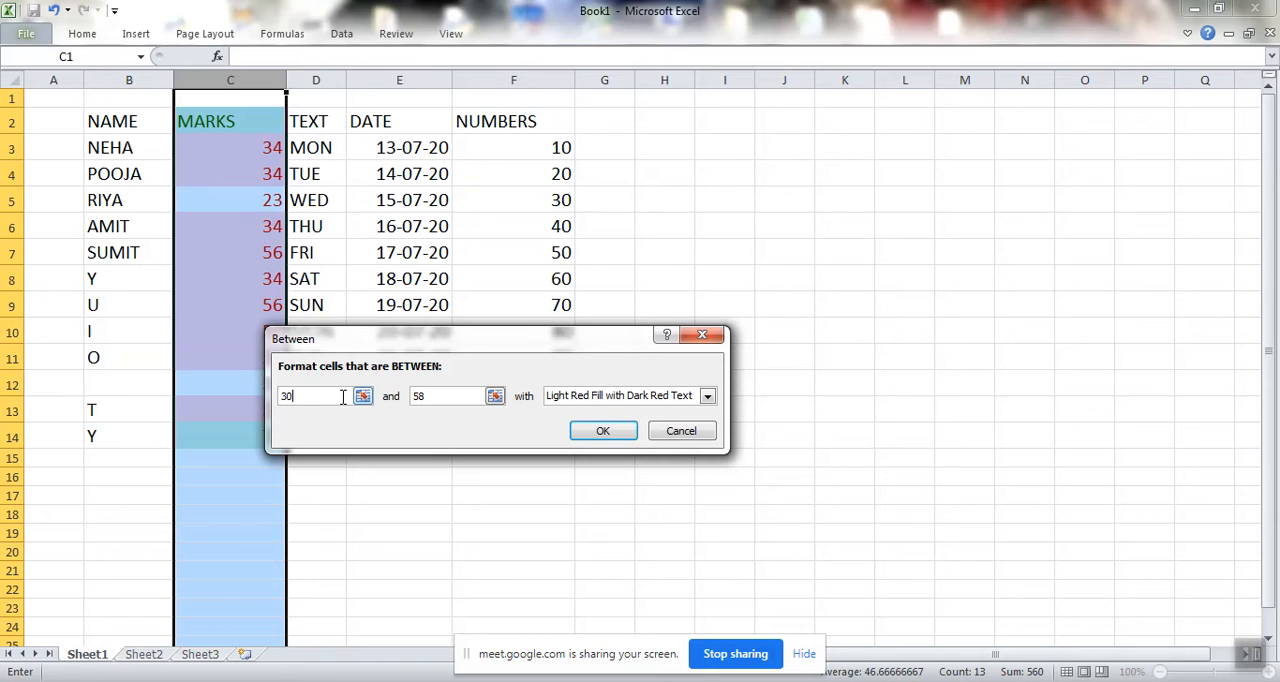
key(BackSpace)
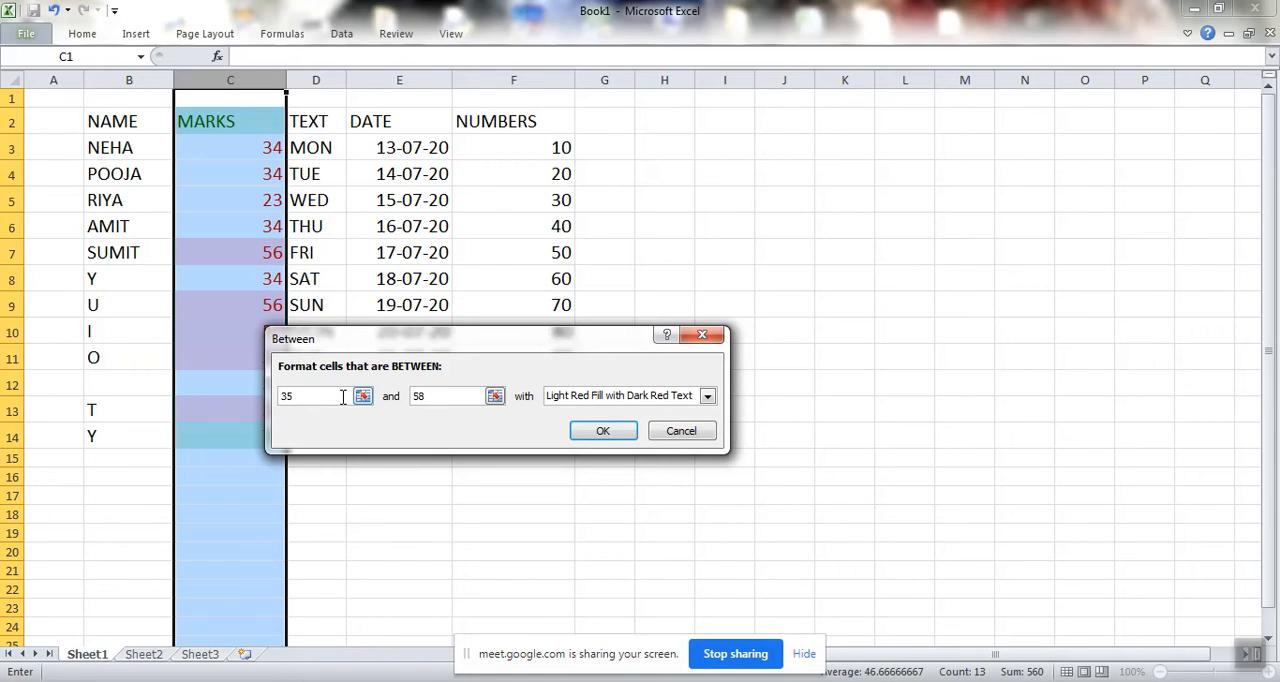
Step: Set the Between rule's upper limit to 60, choose Red Border as the format and apply the rule
click(476, 396)
key(BackSpace)
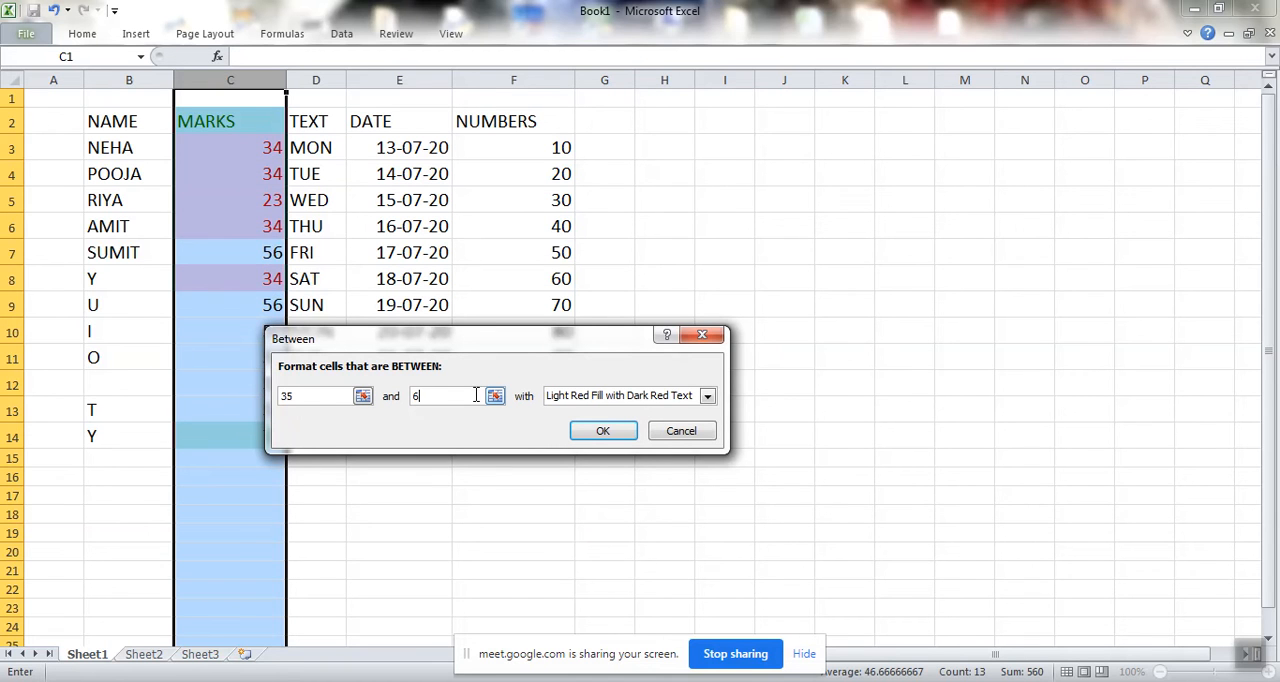
text(0)
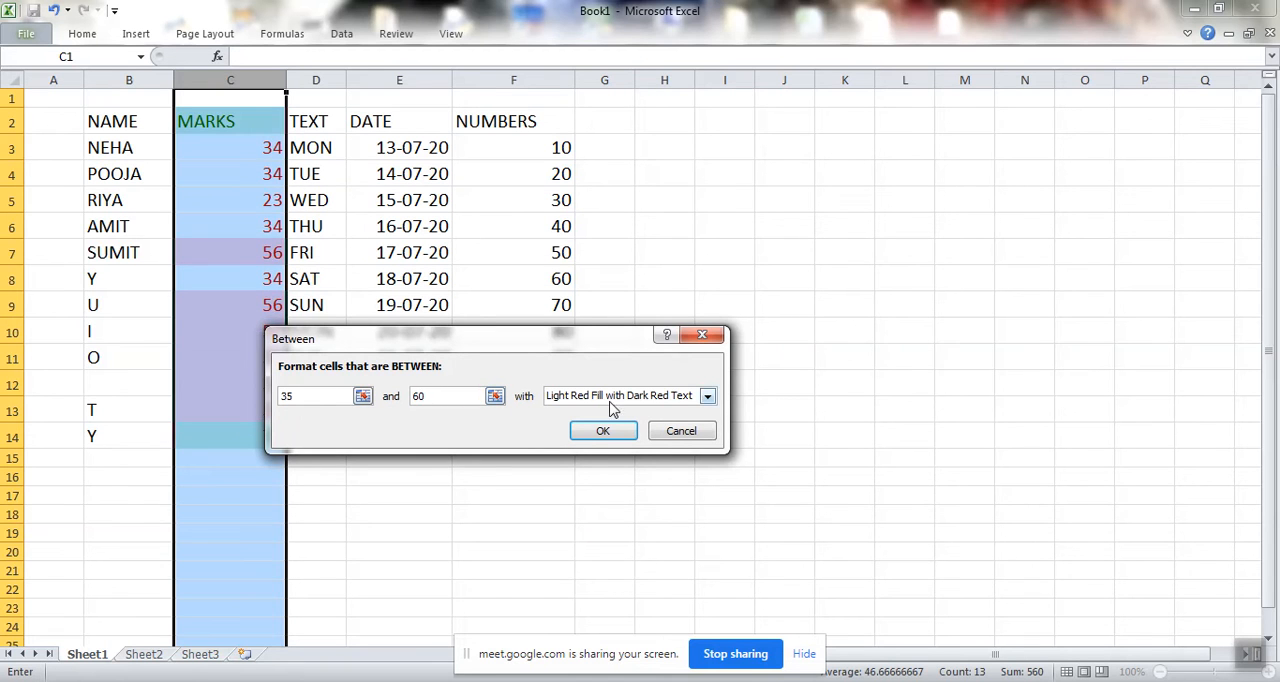
click(707, 397)
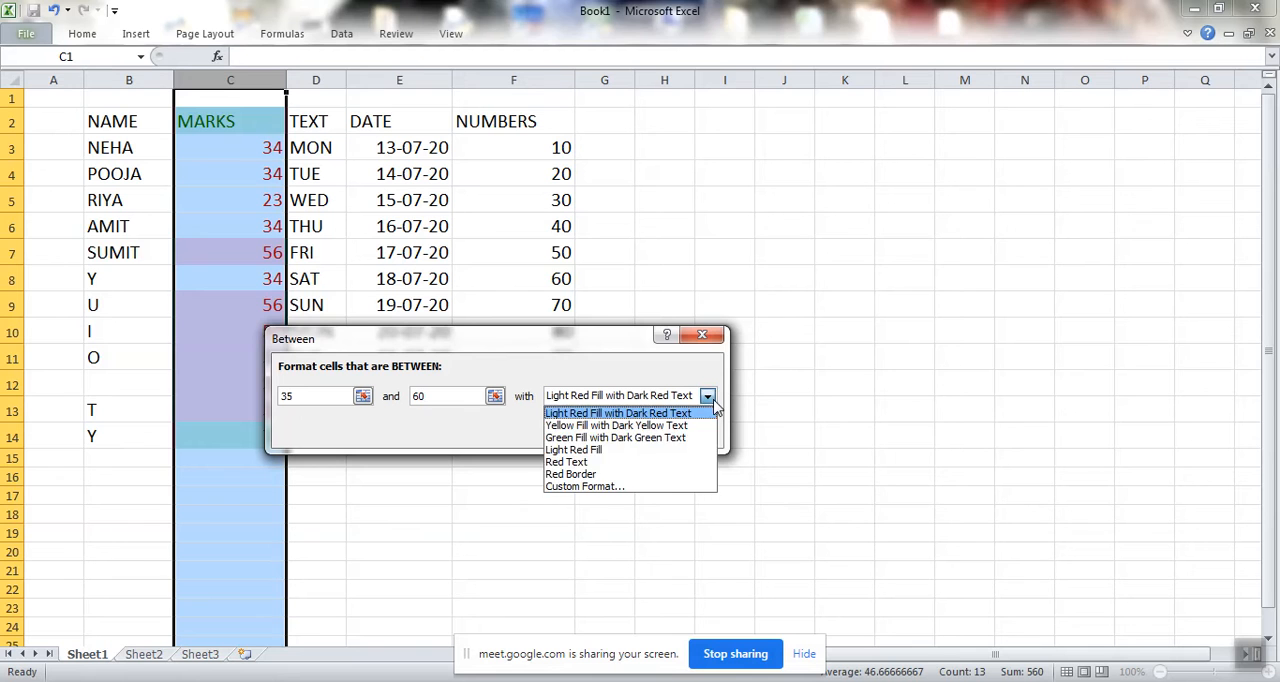
click(664, 474)
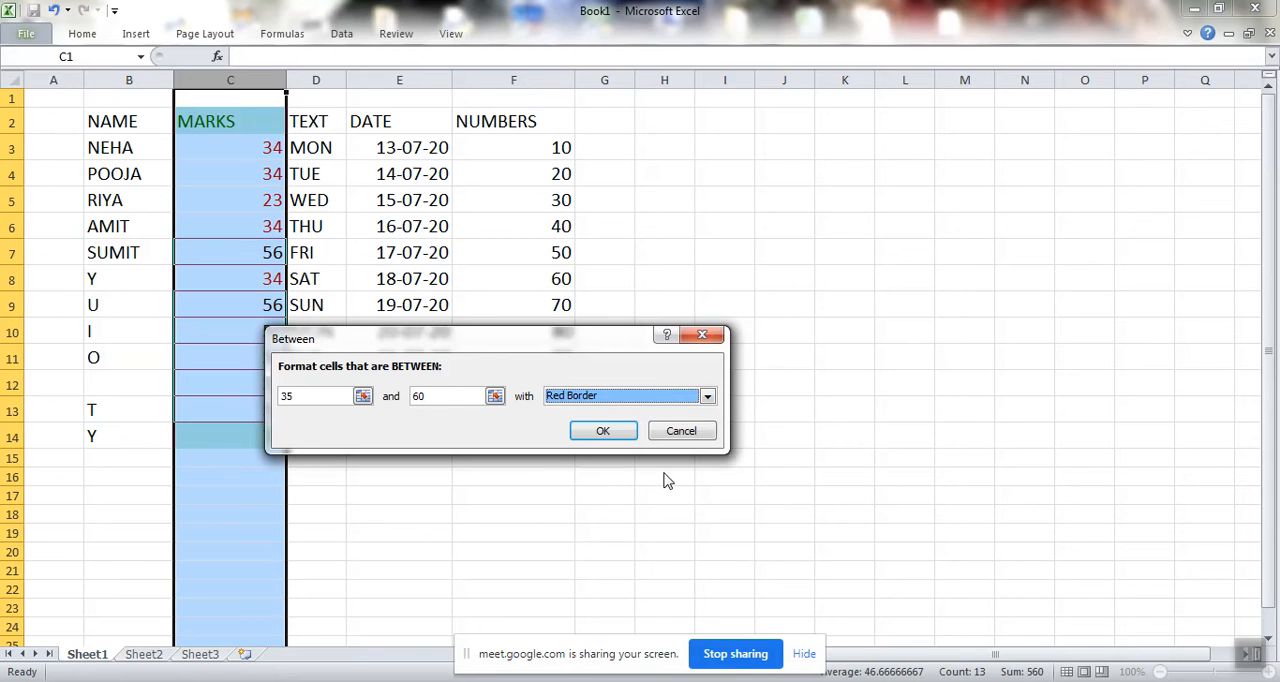
click(614, 432)
click(686, 331)
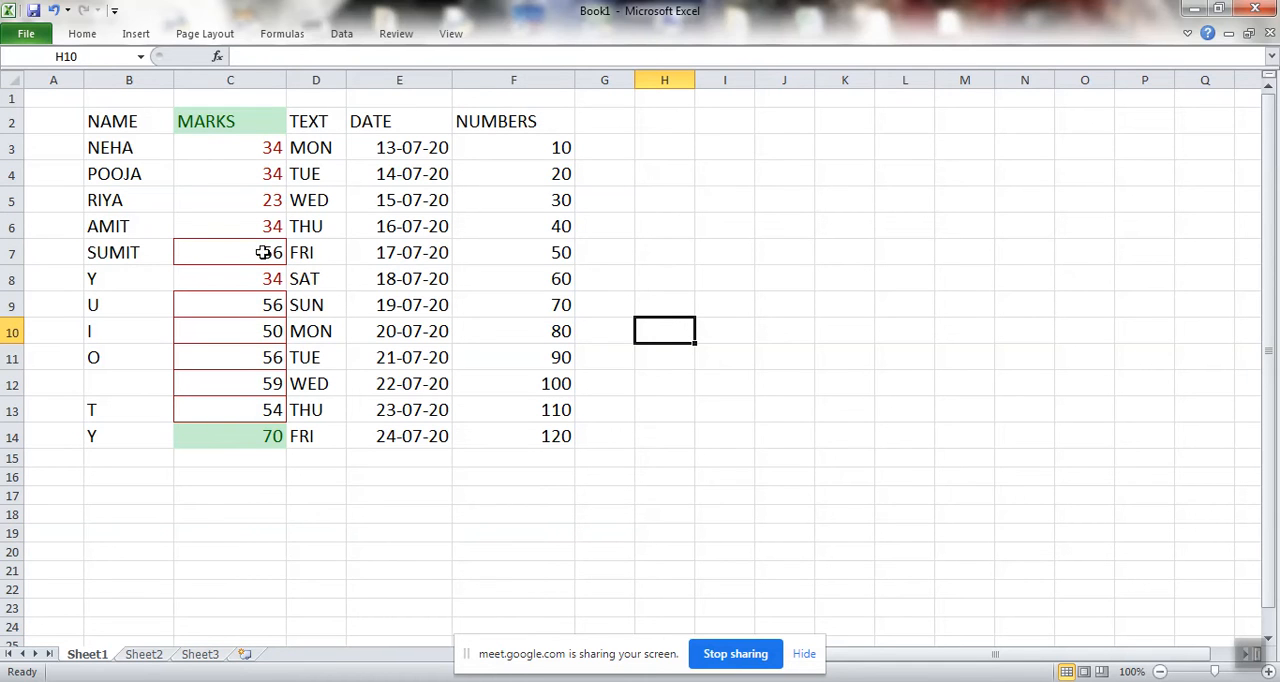
click(85, 33)
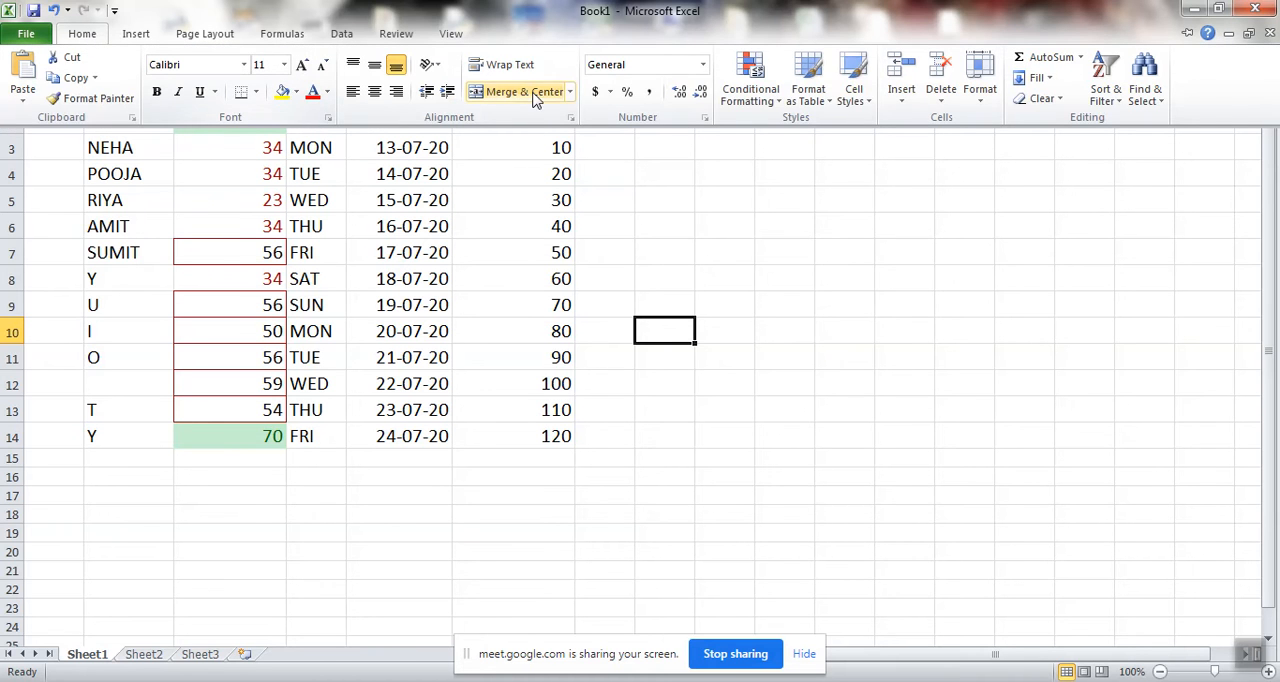
click(770, 88)
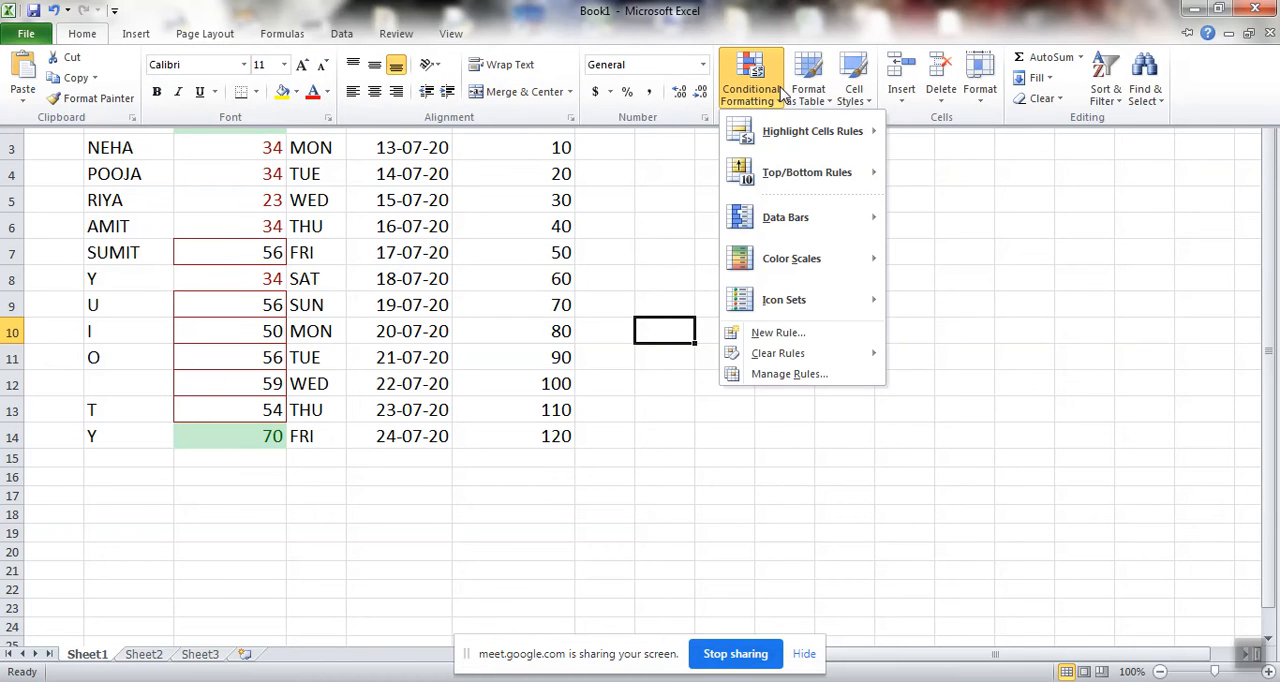
mouse_move(790, 131)
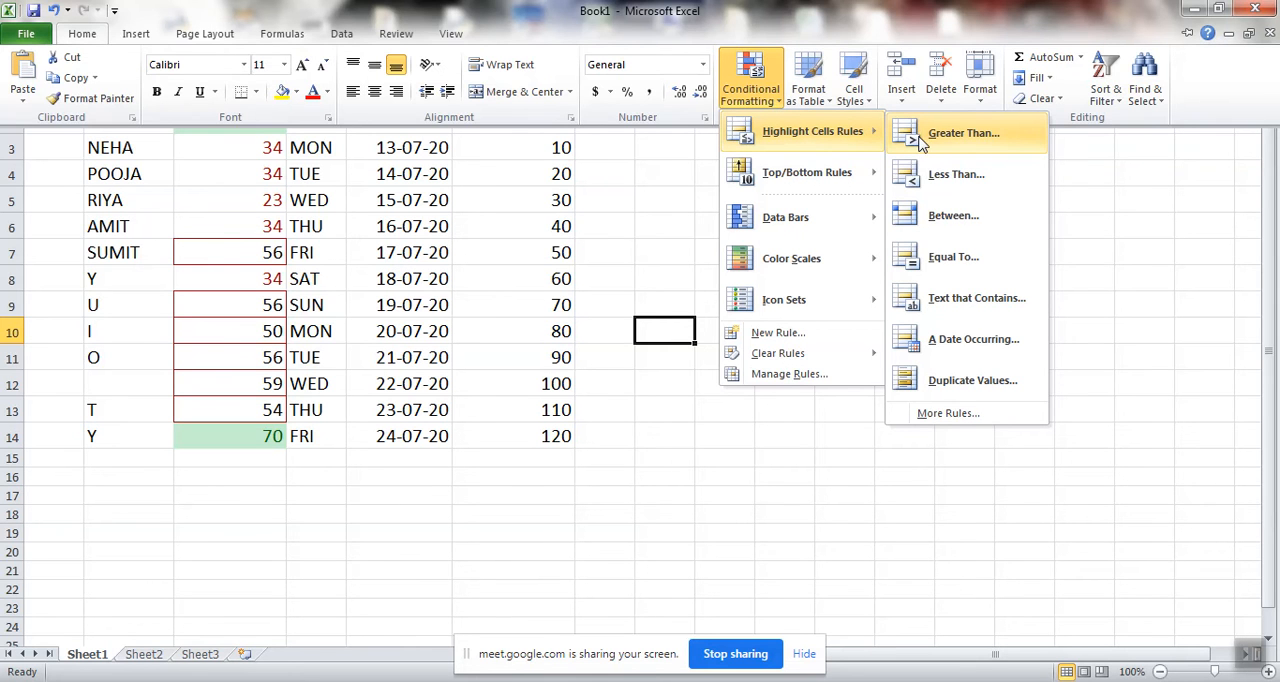
click(706, 280)
Step: Change the mark in cell C10 to 20 to test the rules on column C
click(246, 338)
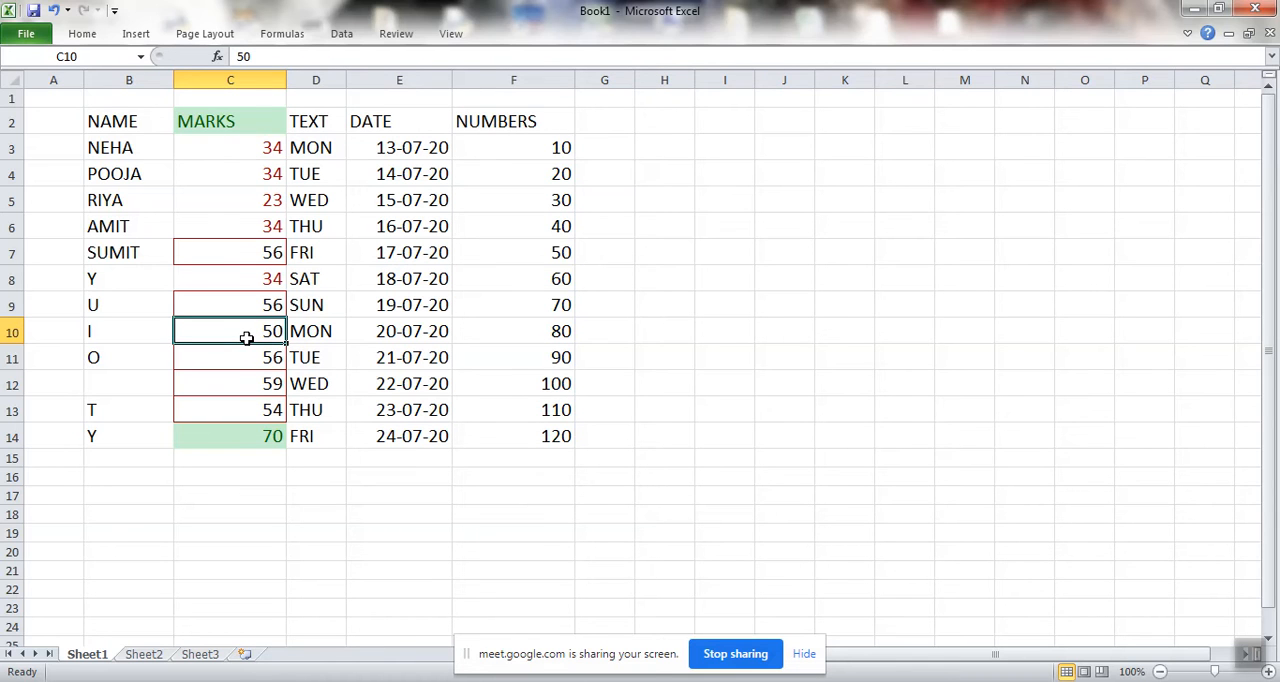
text(20)
key(Return)
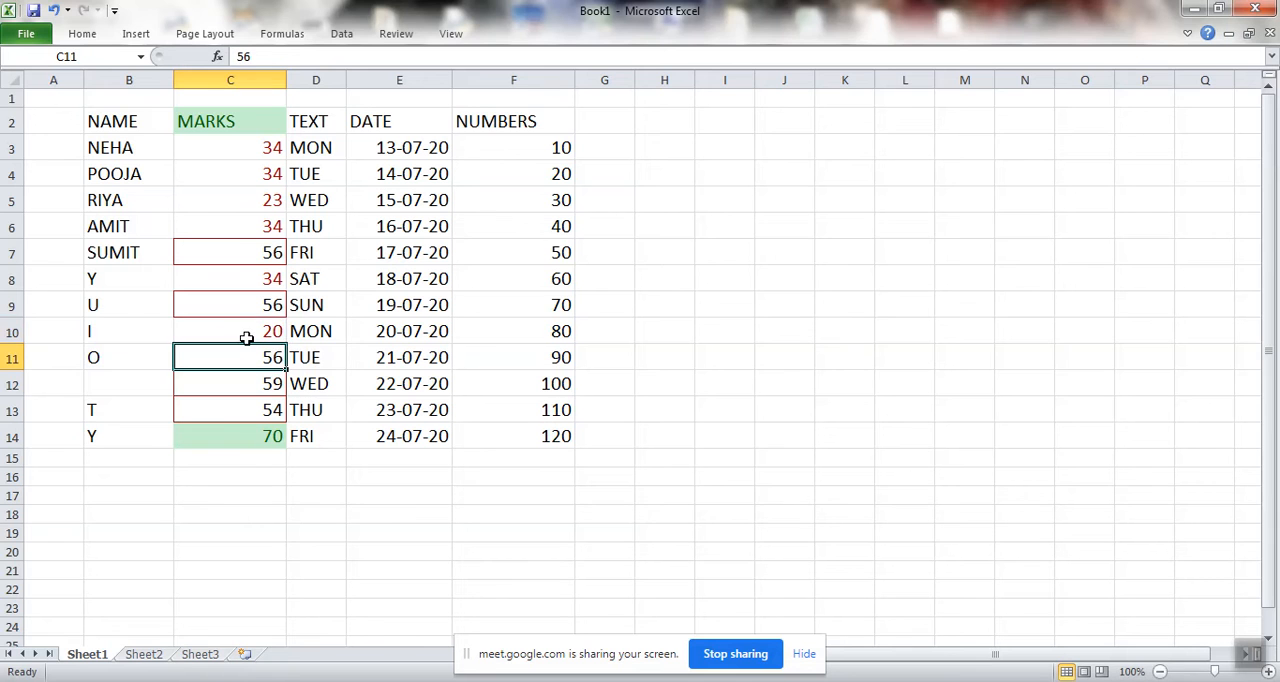
Step: Examine how cell C10 and the neighbouring marks in column C are formatted by the rules
click(249, 337)
click(611, 395)
key(Left)
key(Left)
key(Left)
key(Up)
key(Left)
key(Up)
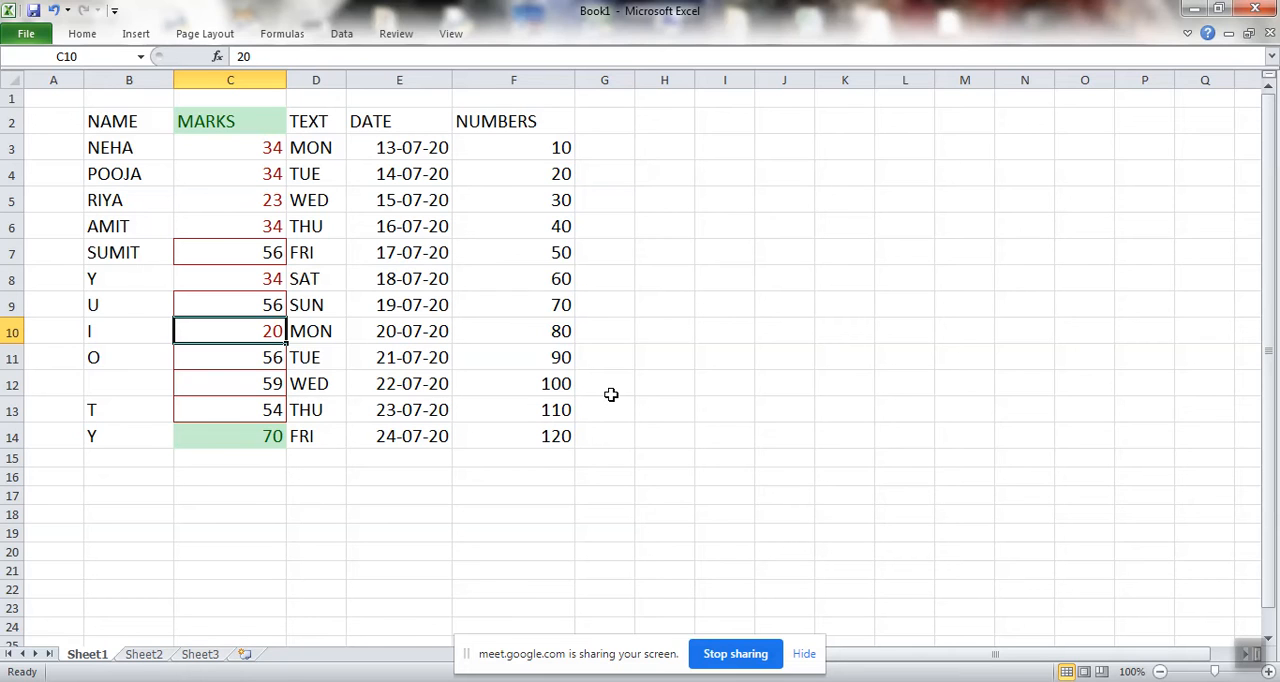
click(260, 385)
click(258, 330)
click(82, 33)
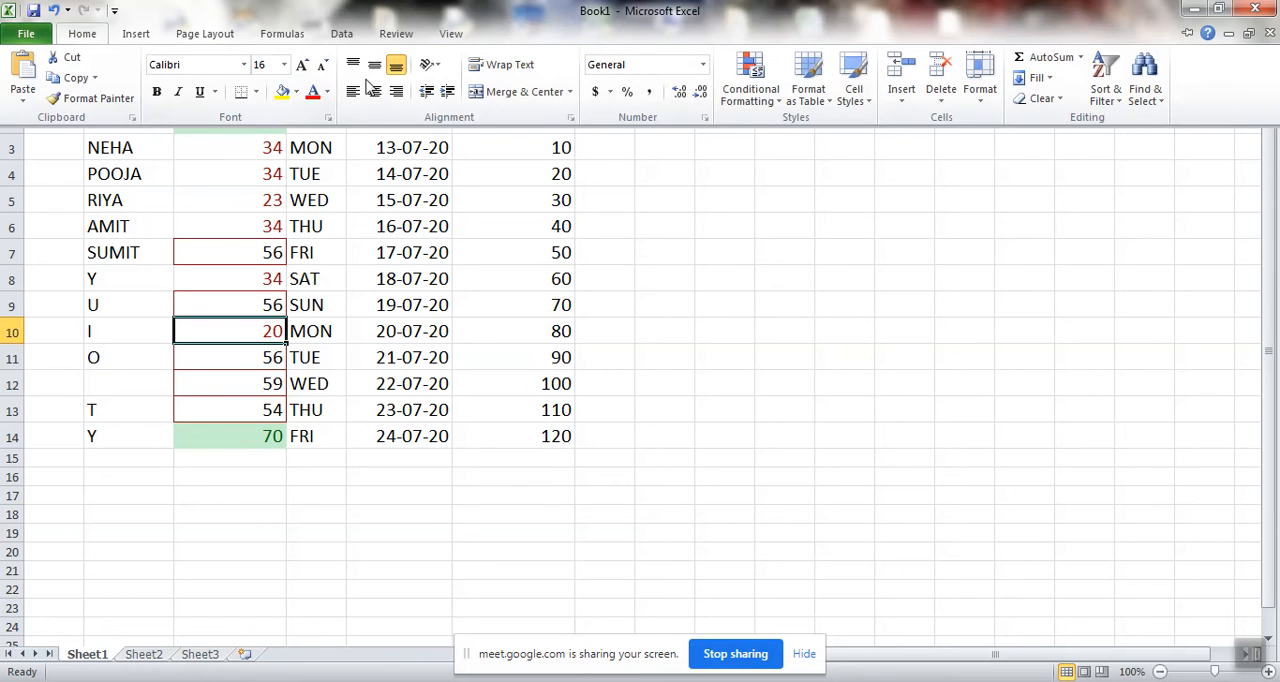
click(768, 95)
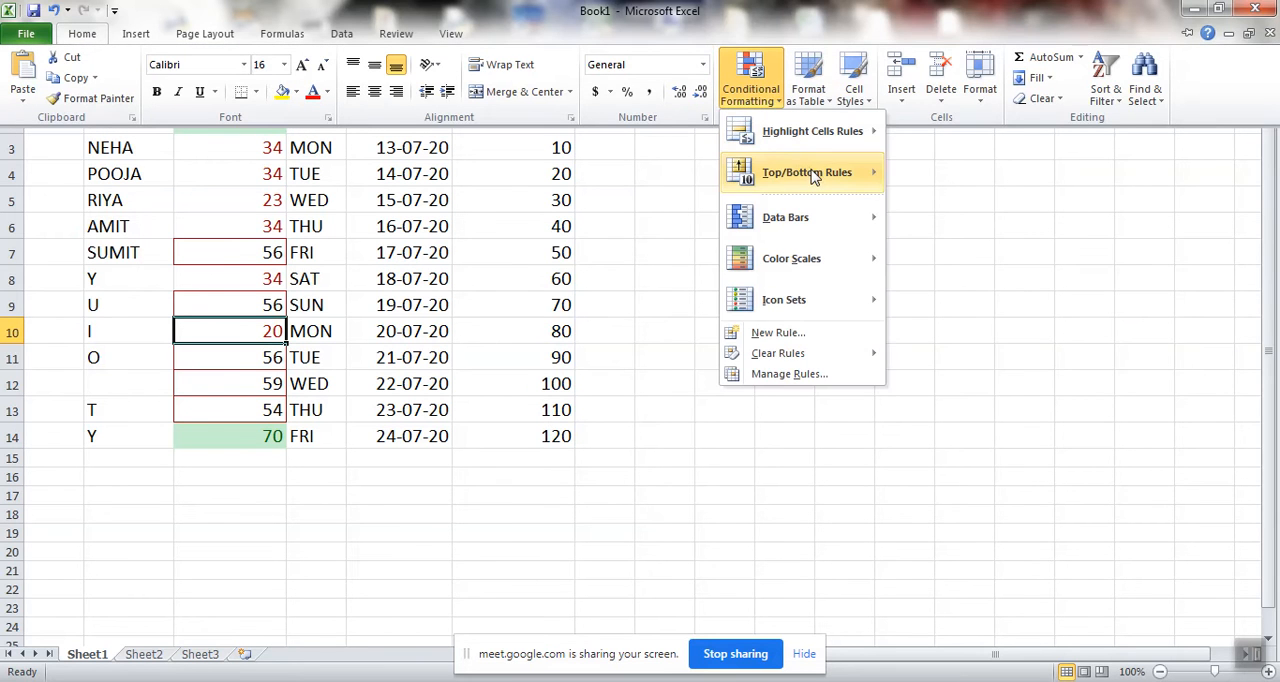
mouse_move(815, 175)
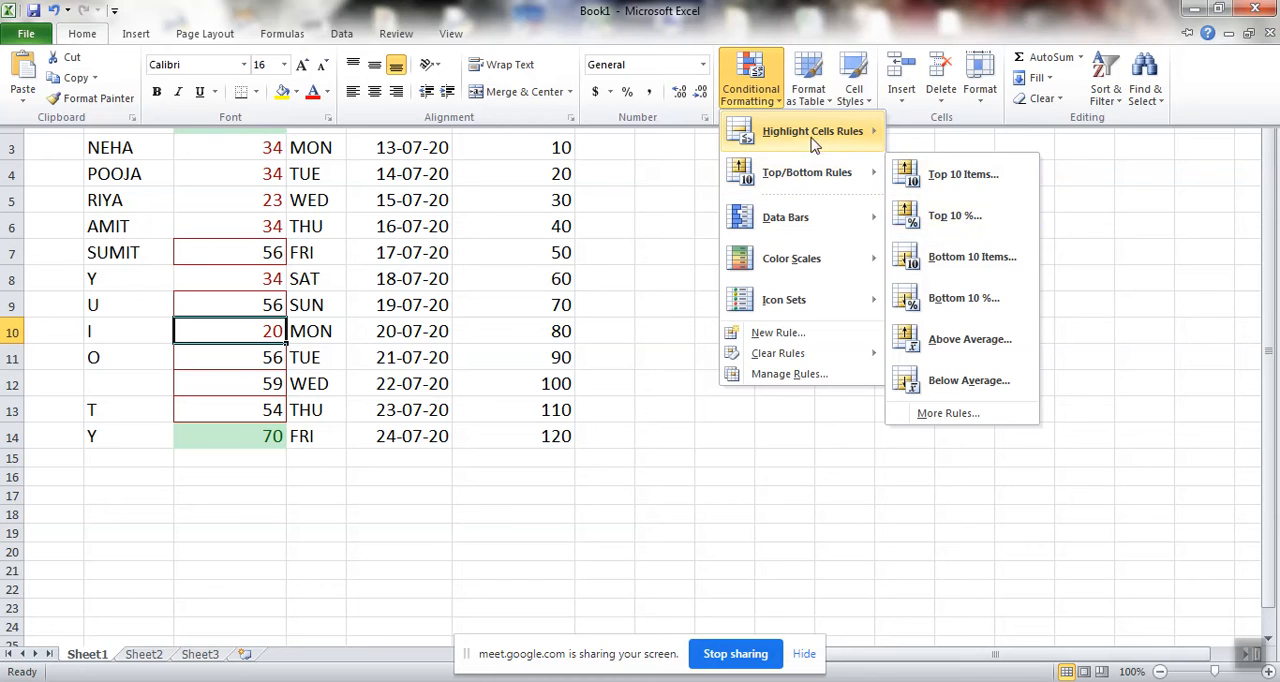
mouse_move(820, 140)
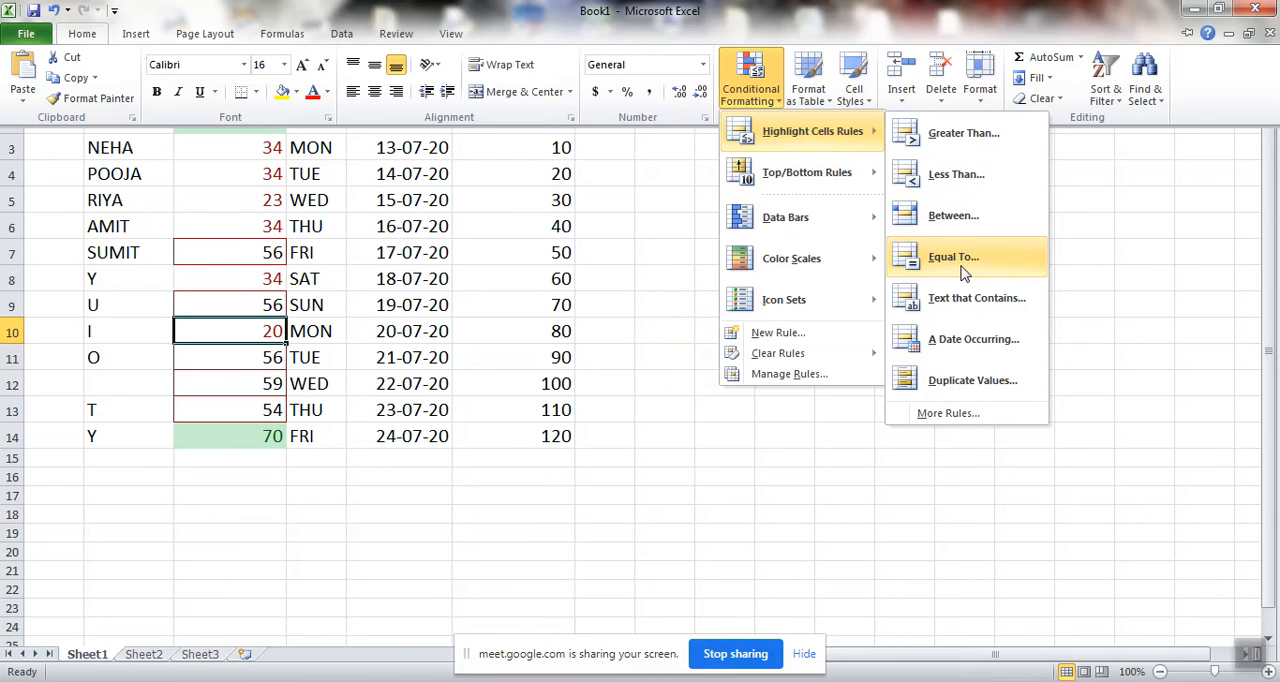
click(641, 268)
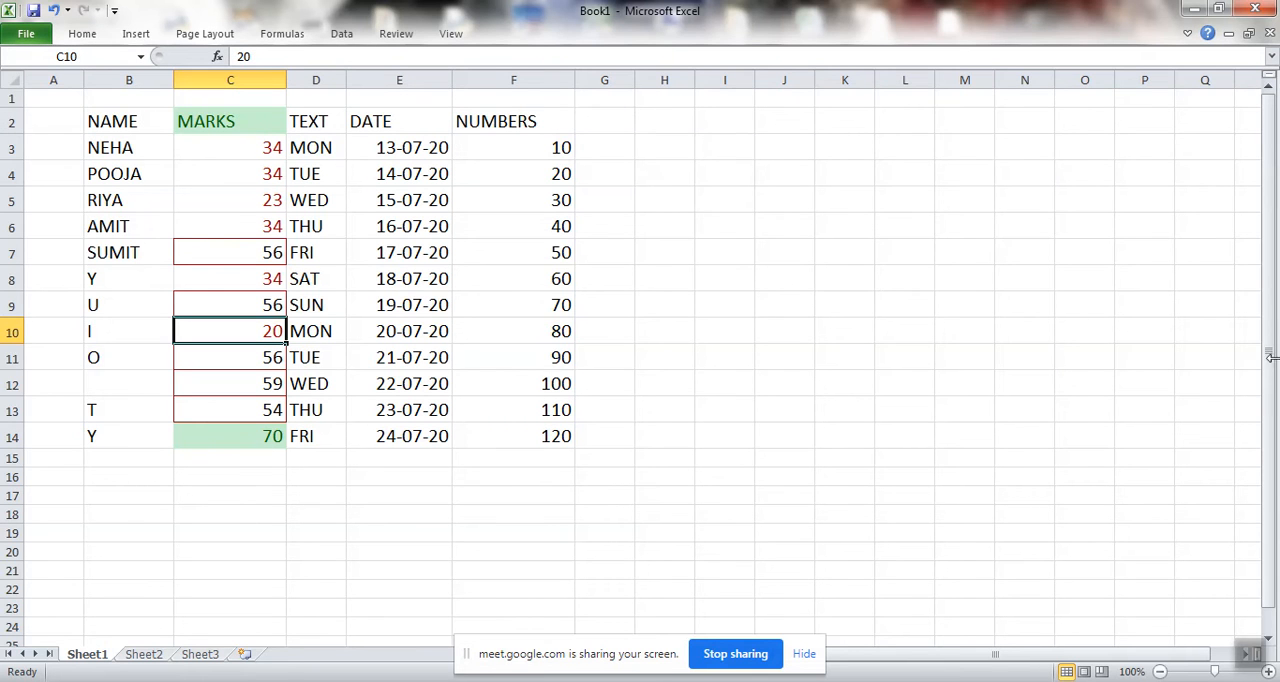
Step: Apply a Text That Contains rule to column D that formats MON with Green Fill with Dark Green Text
click(325, 80)
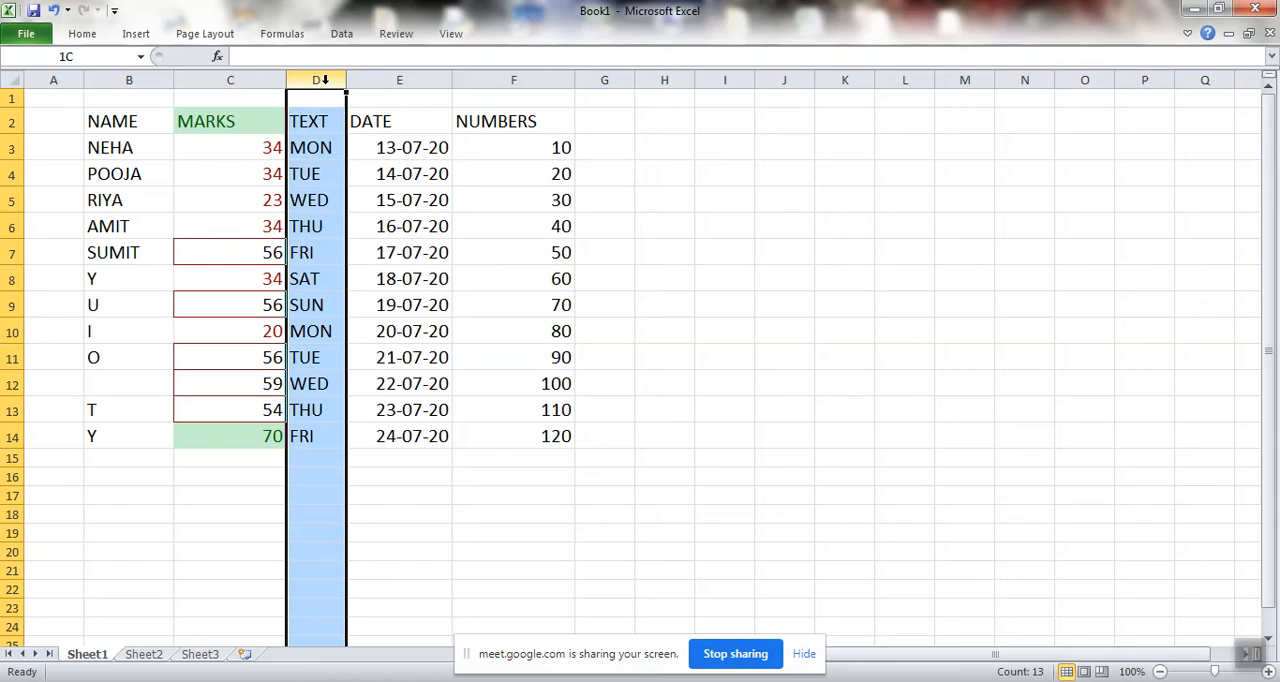
click(82, 34)
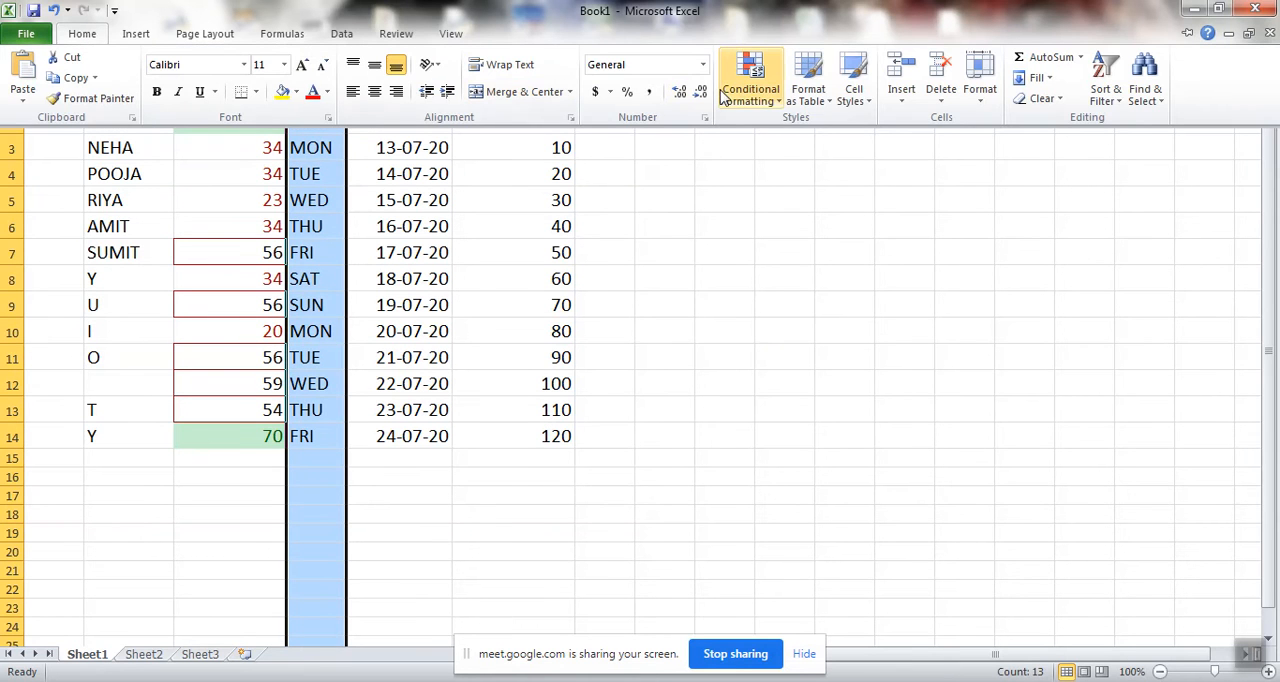
click(765, 98)
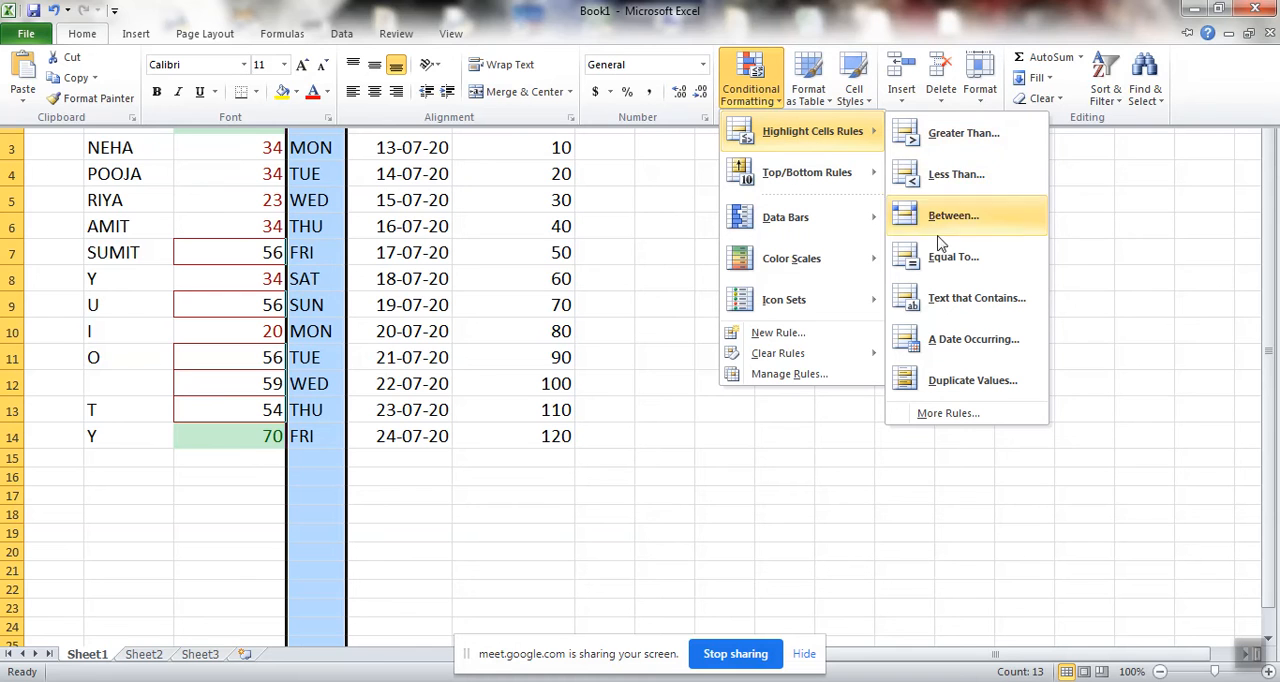
click(958, 300)
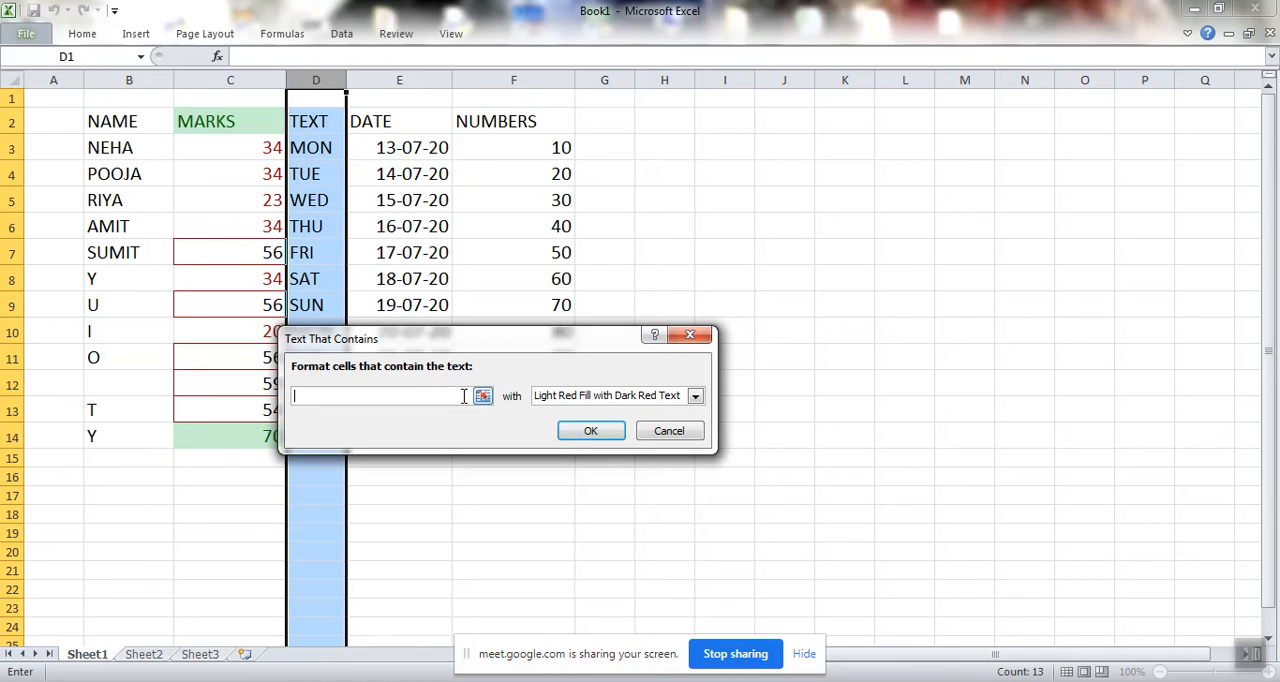
text(MON)
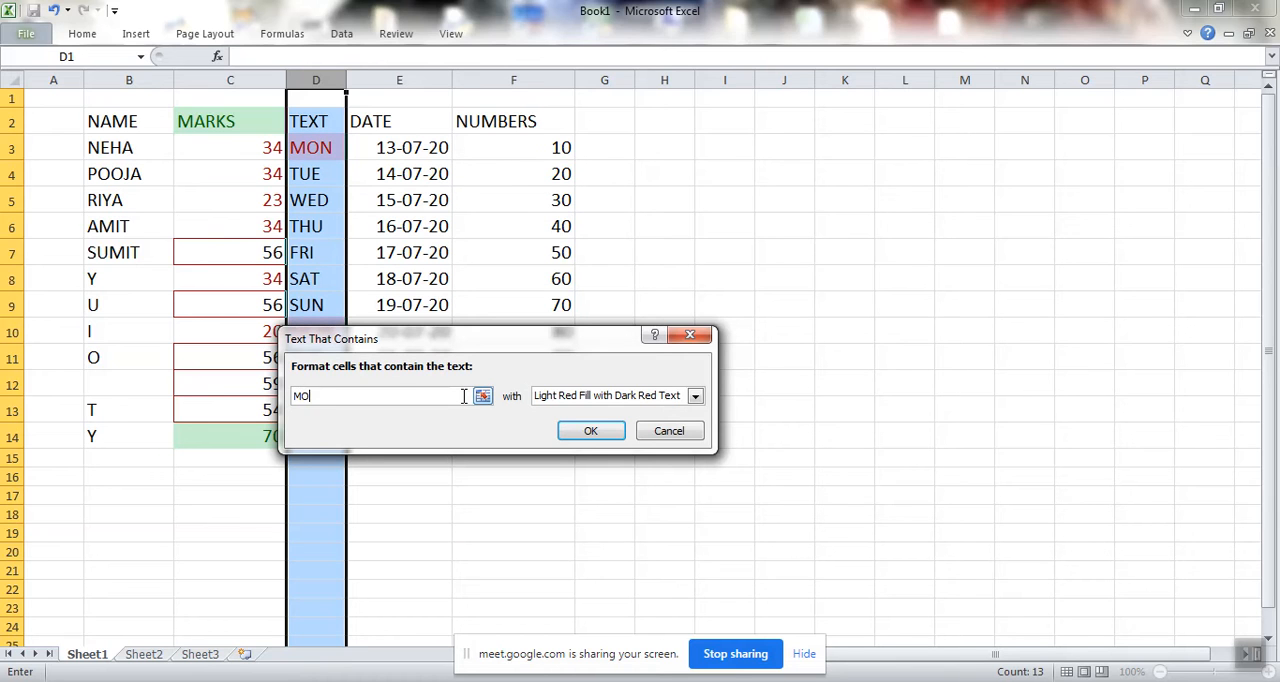
click(695, 397)
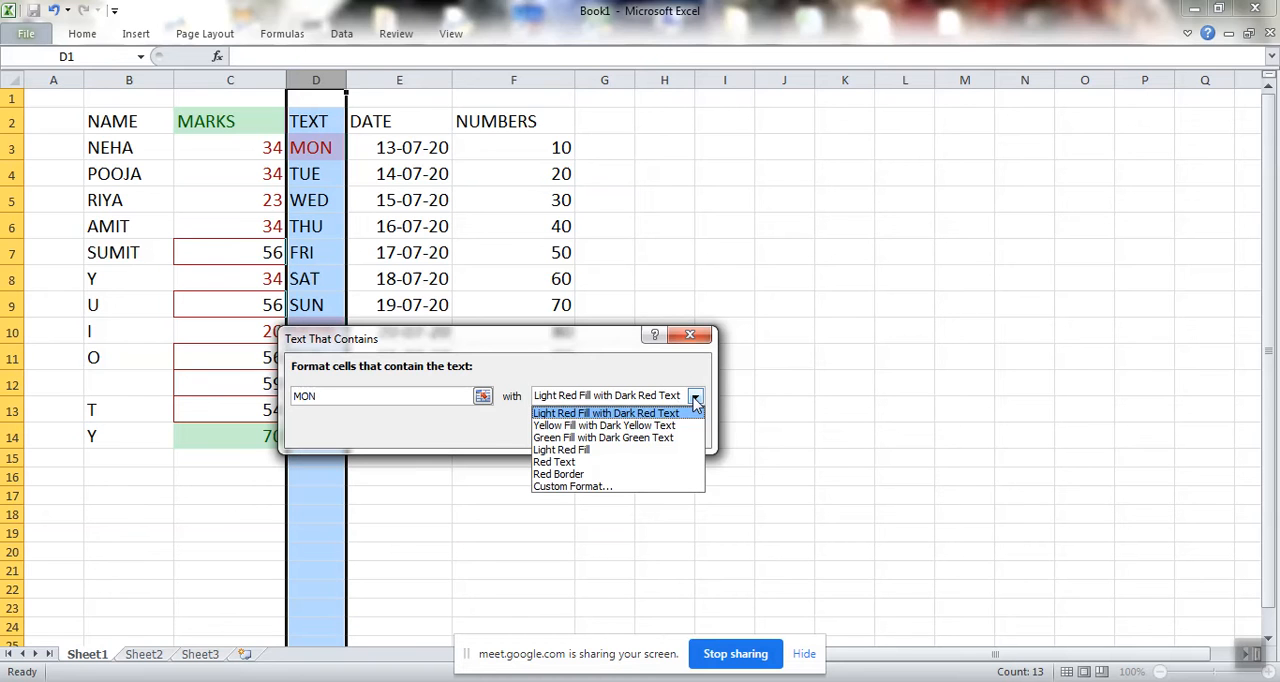
click(667, 438)
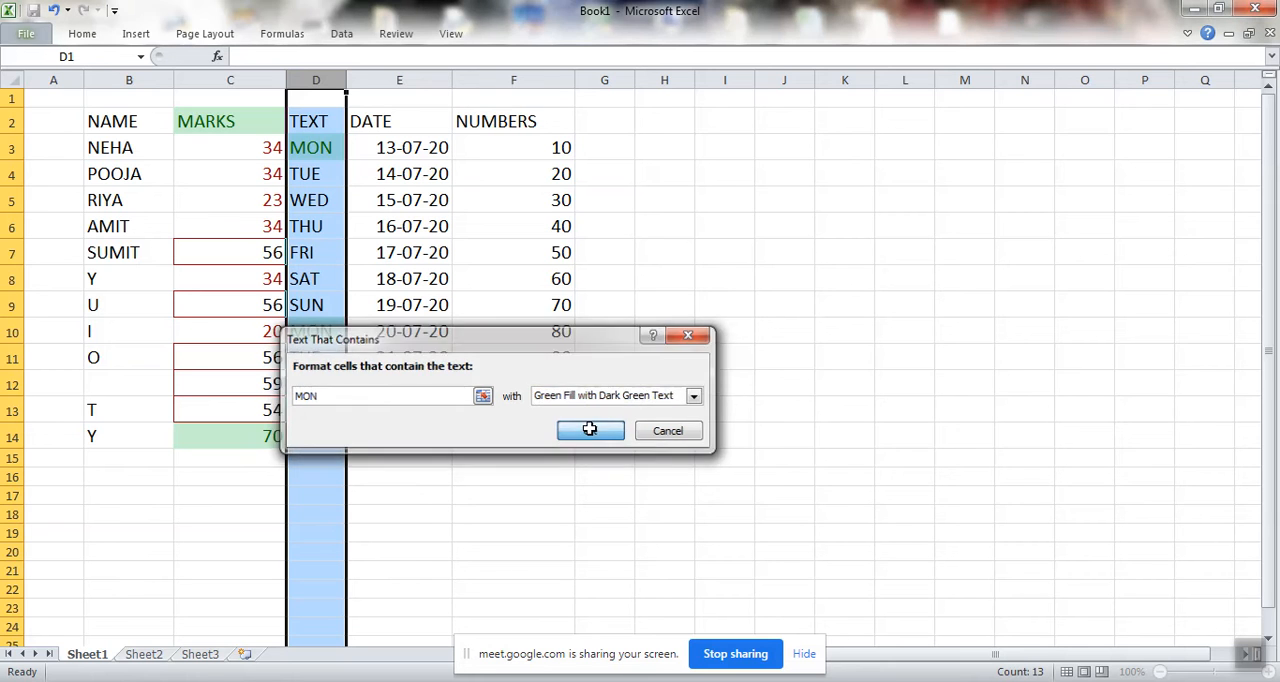
click(591, 432)
Step: Check the rule's formatting on the MON entries in cells D3 and D10
click(440, 355)
click(330, 158)
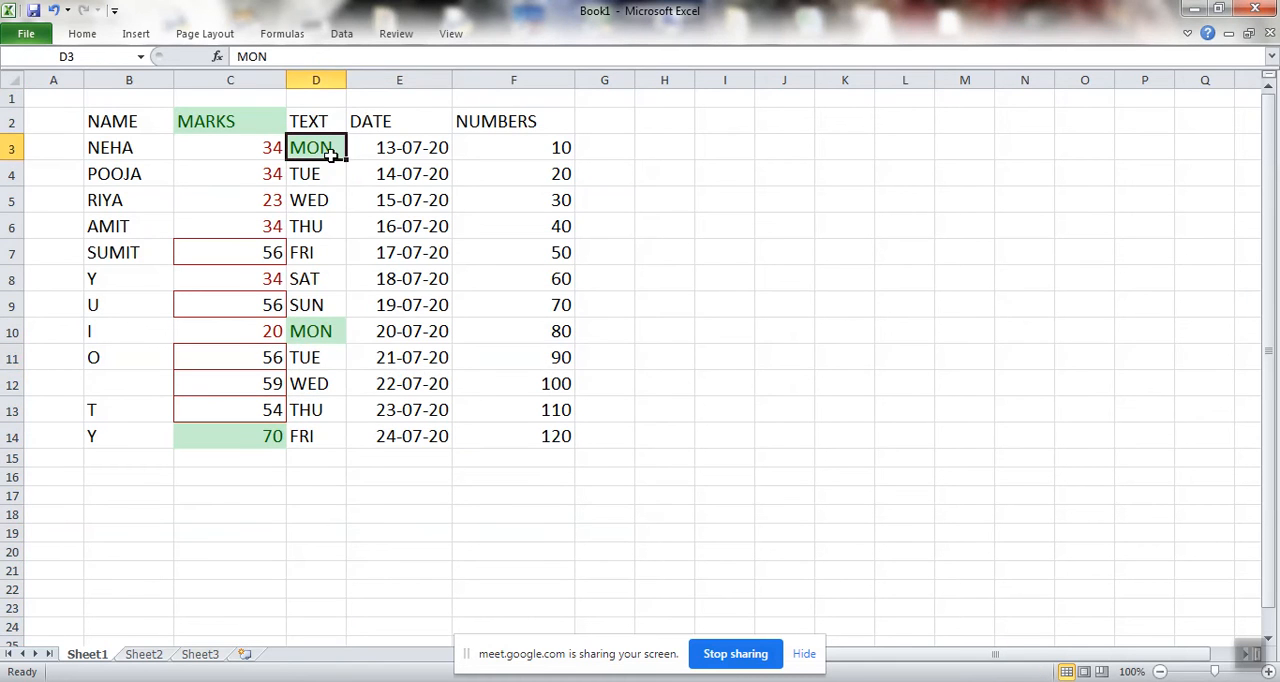
click(325, 328)
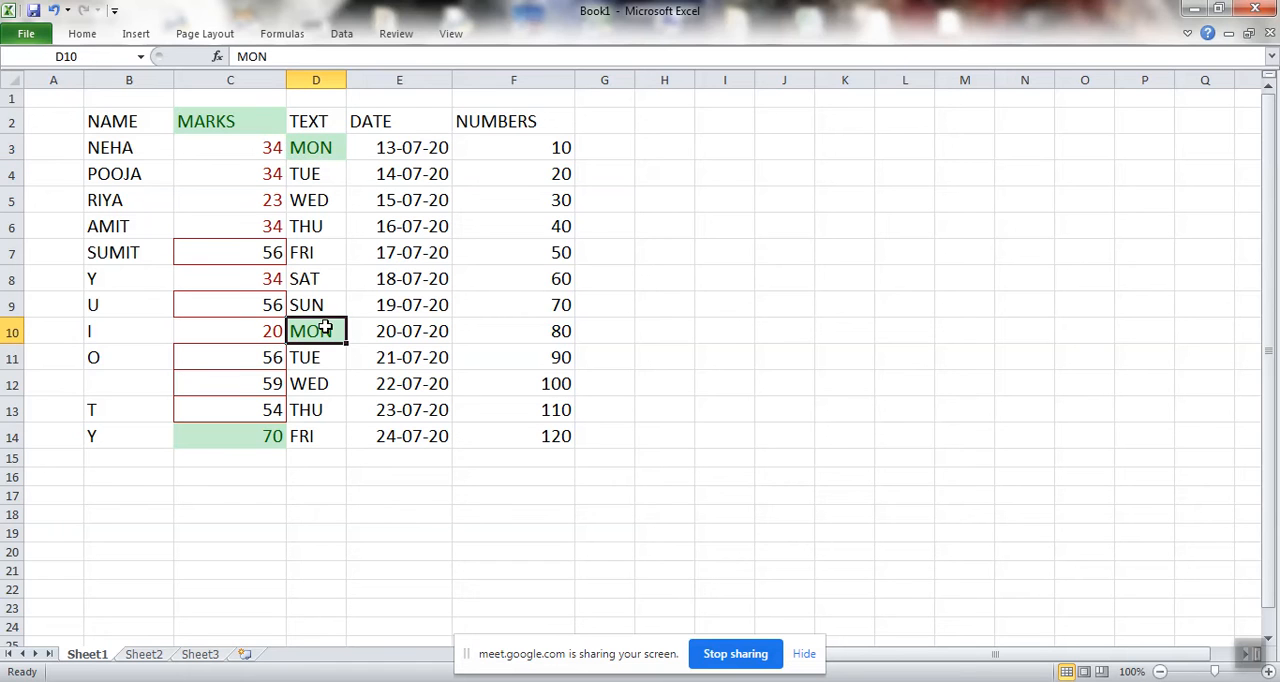
click(321, 148)
click(325, 331)
Step: Review the available conditional formatting options, including Highlight Cells Rules and Top/Bottom Rules, without applying any
click(86, 36)
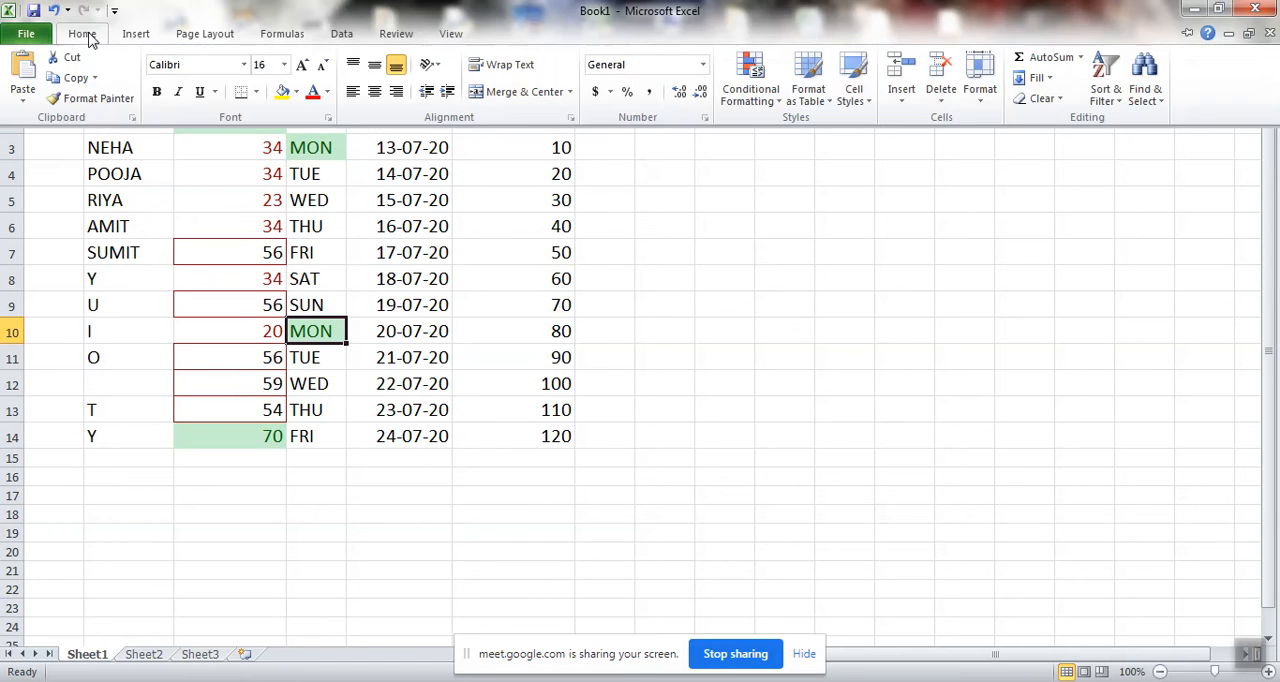
click(750, 88)
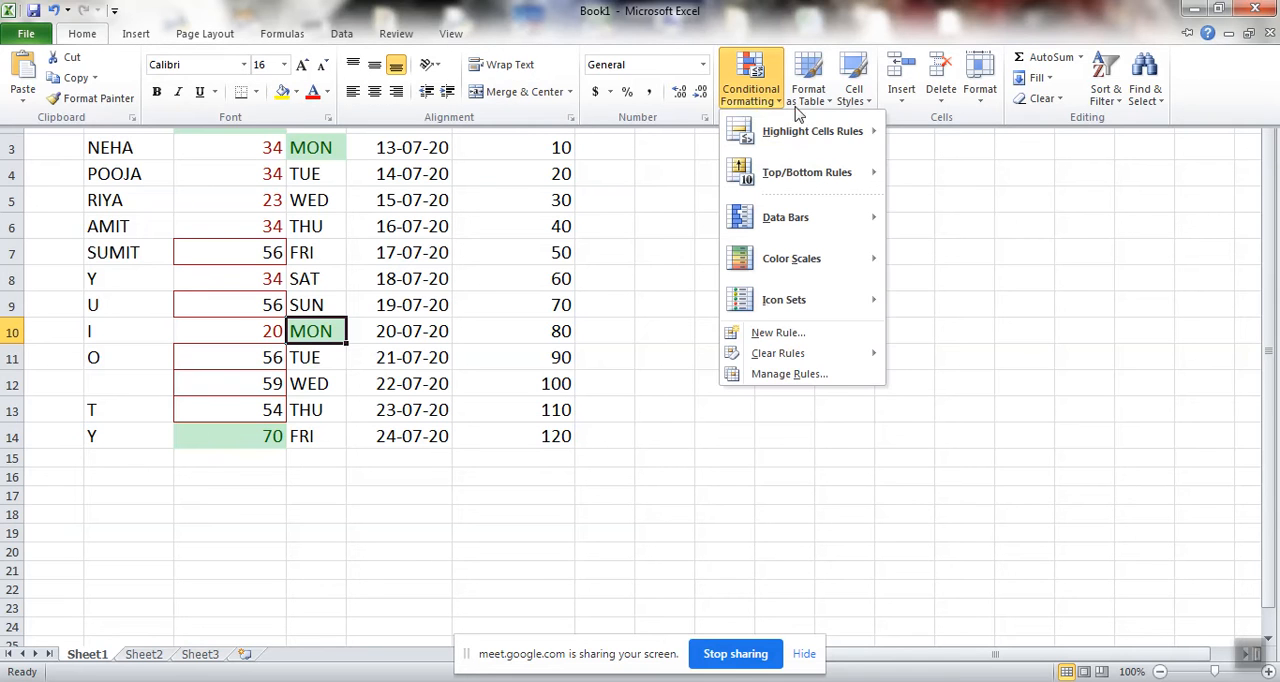
mouse_move(808, 135)
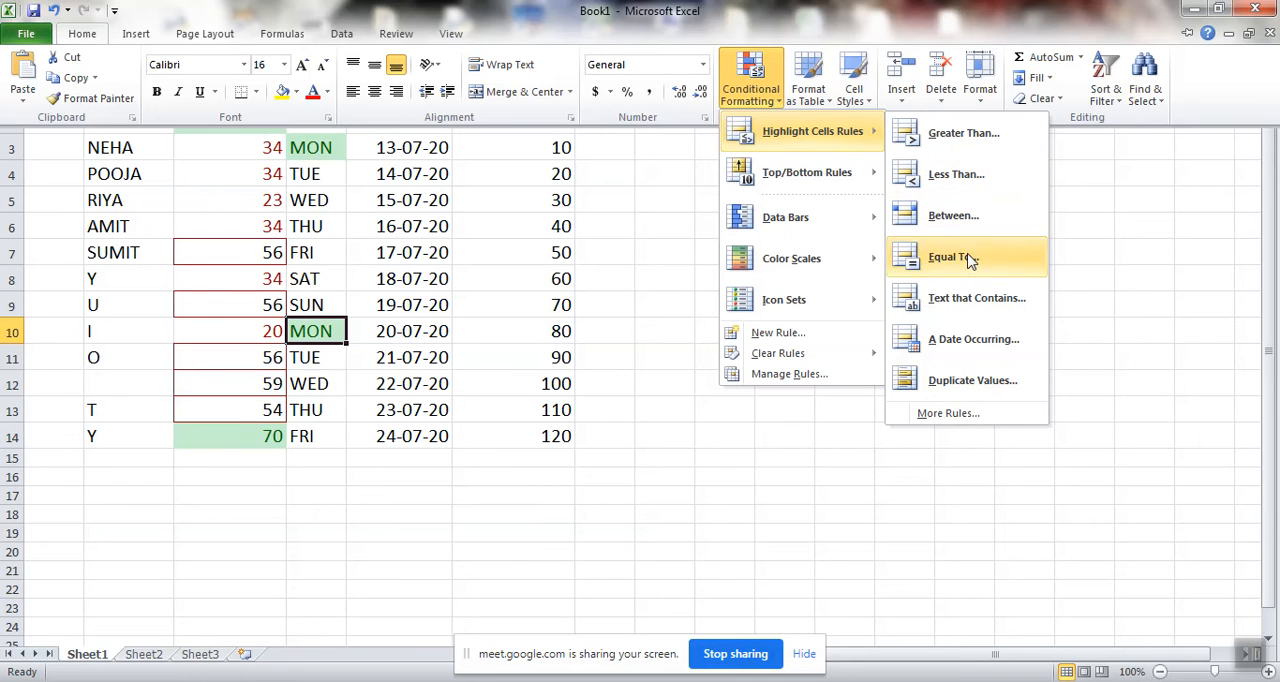
mouse_move(857, 194)
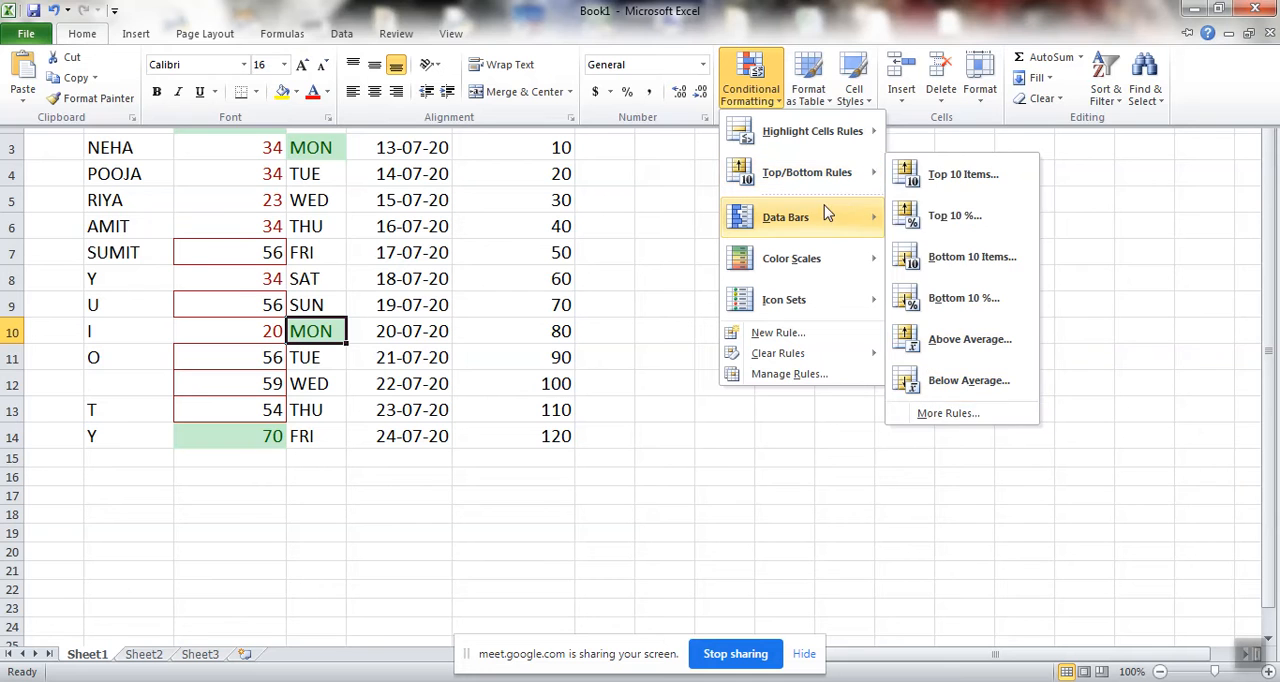
mouse_move(826, 212)
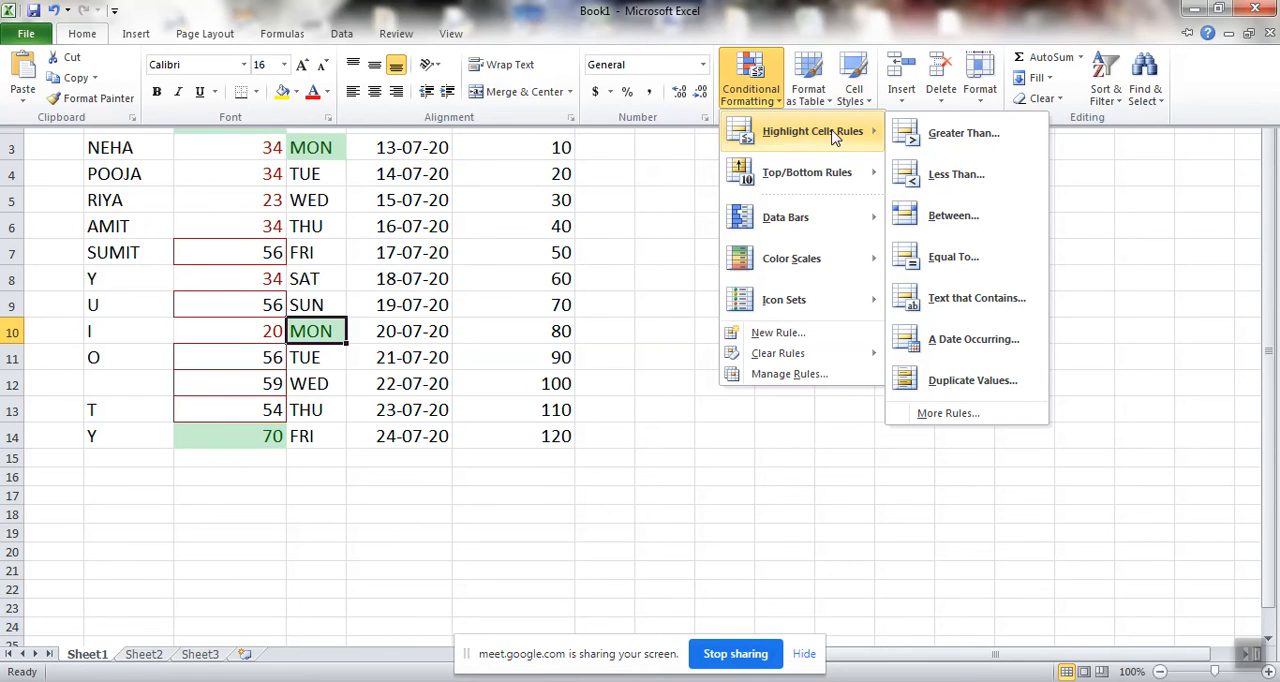
click(540, 518)
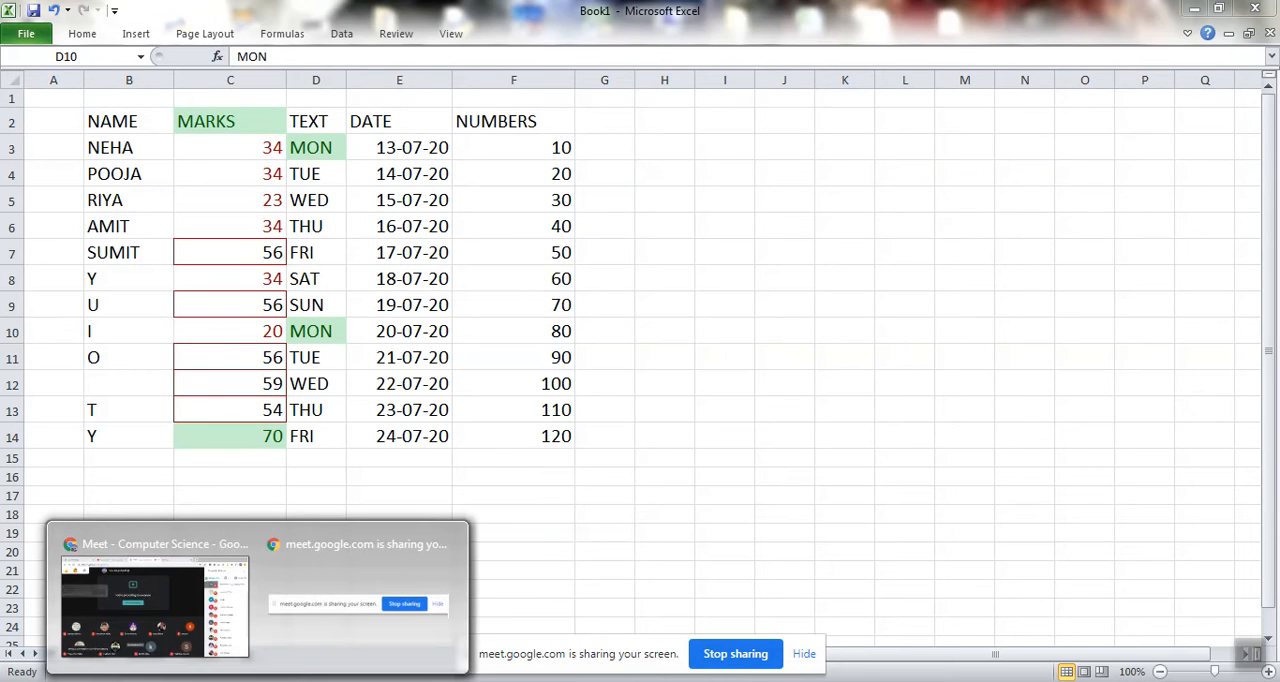
Step: Switch to the Google Meet call in Chrome to check it and return to the Book1 workbook in Excel
click(172, 625)
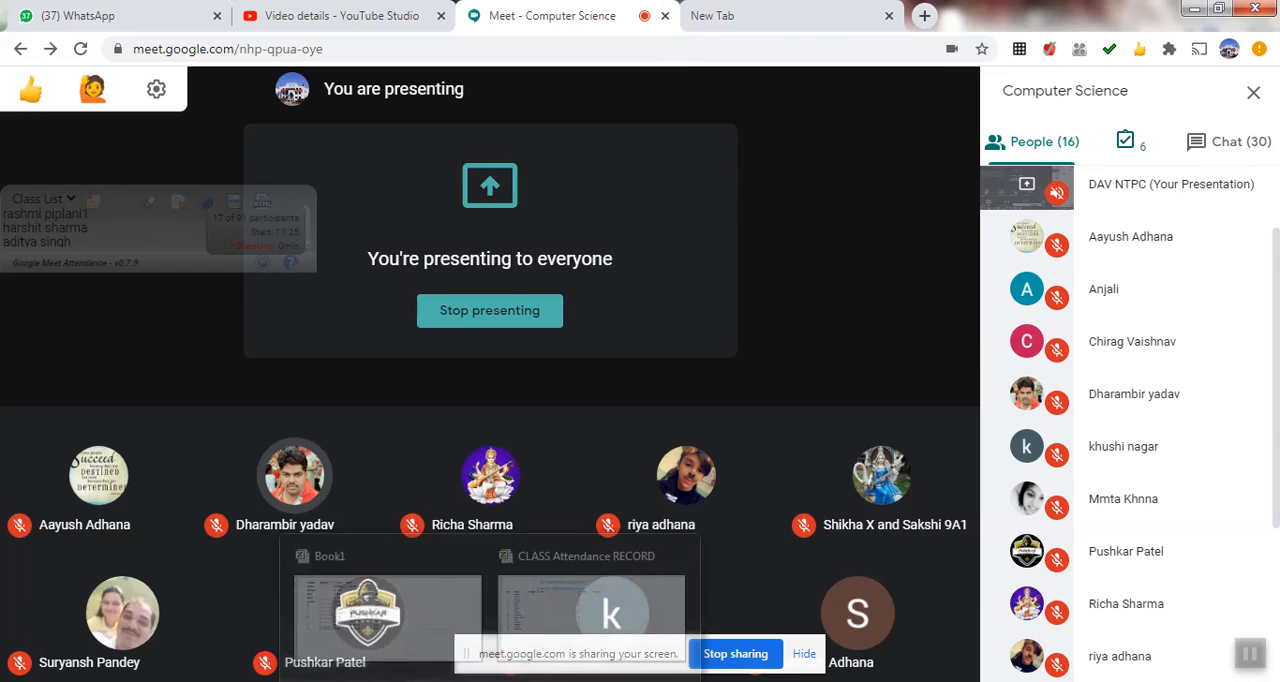
click(400, 603)
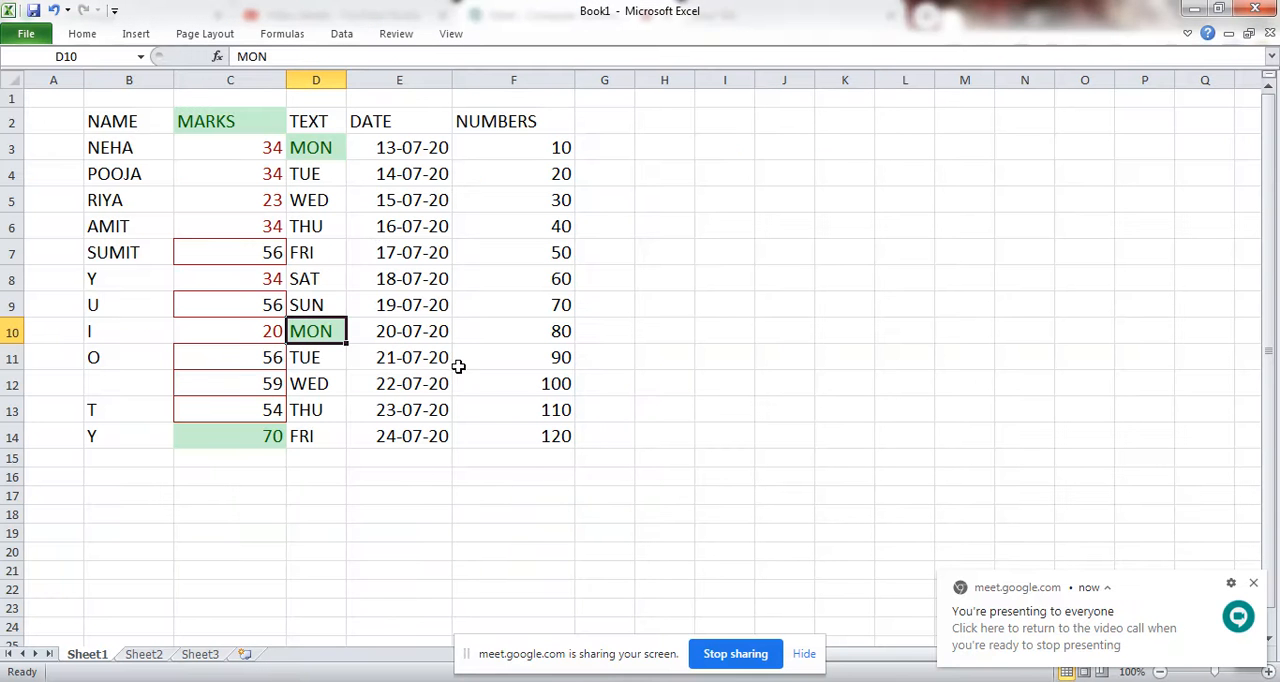
Step: Start a Text That Contains rule on all of column D with SAT as the text to match
click(316, 79)
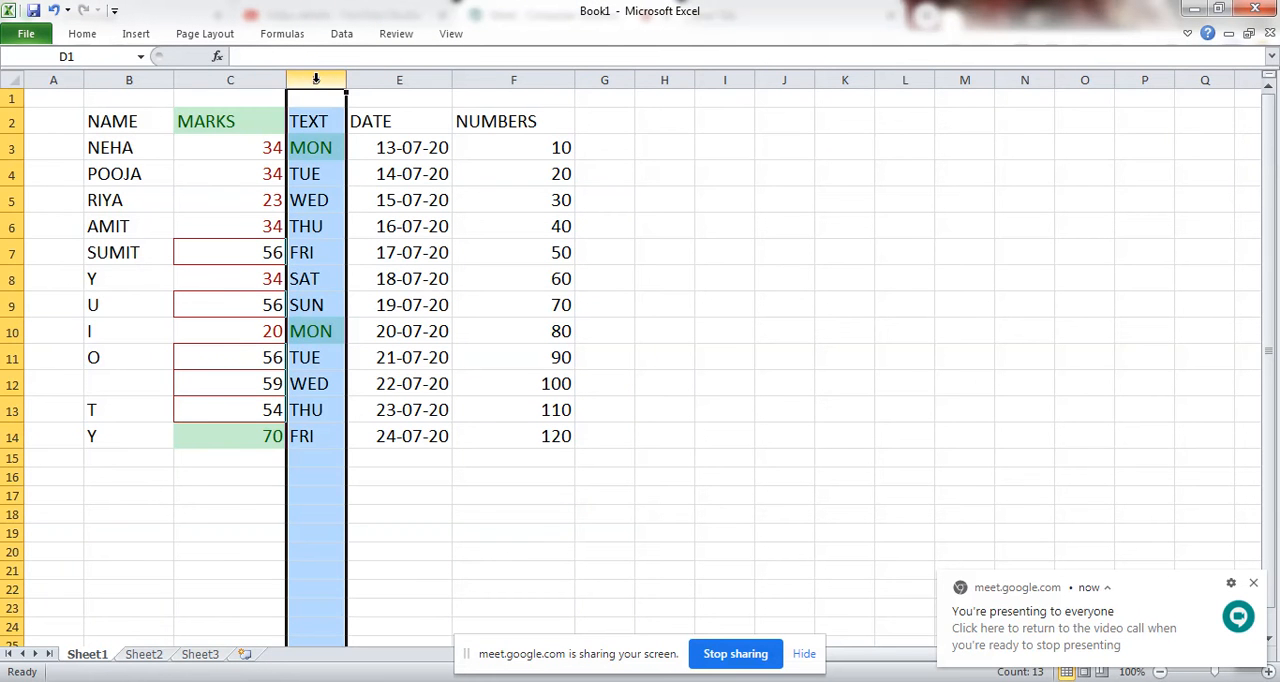
click(86, 34)
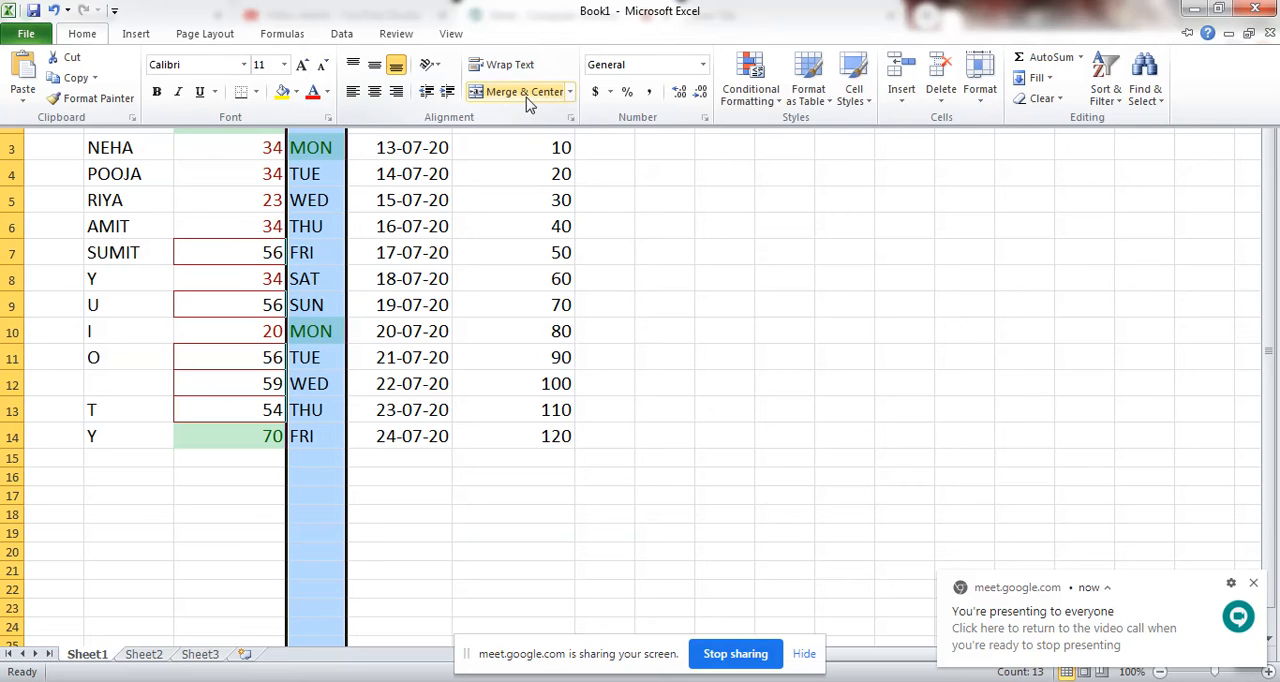
click(767, 90)
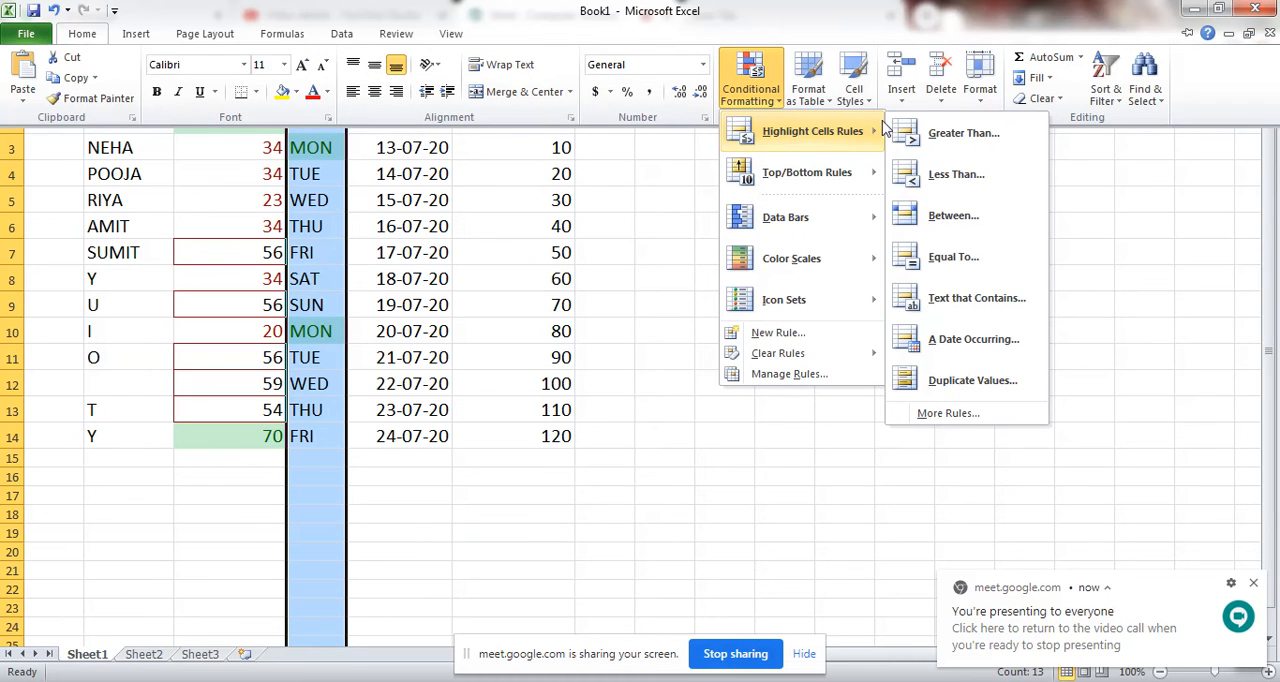
click(984, 299)
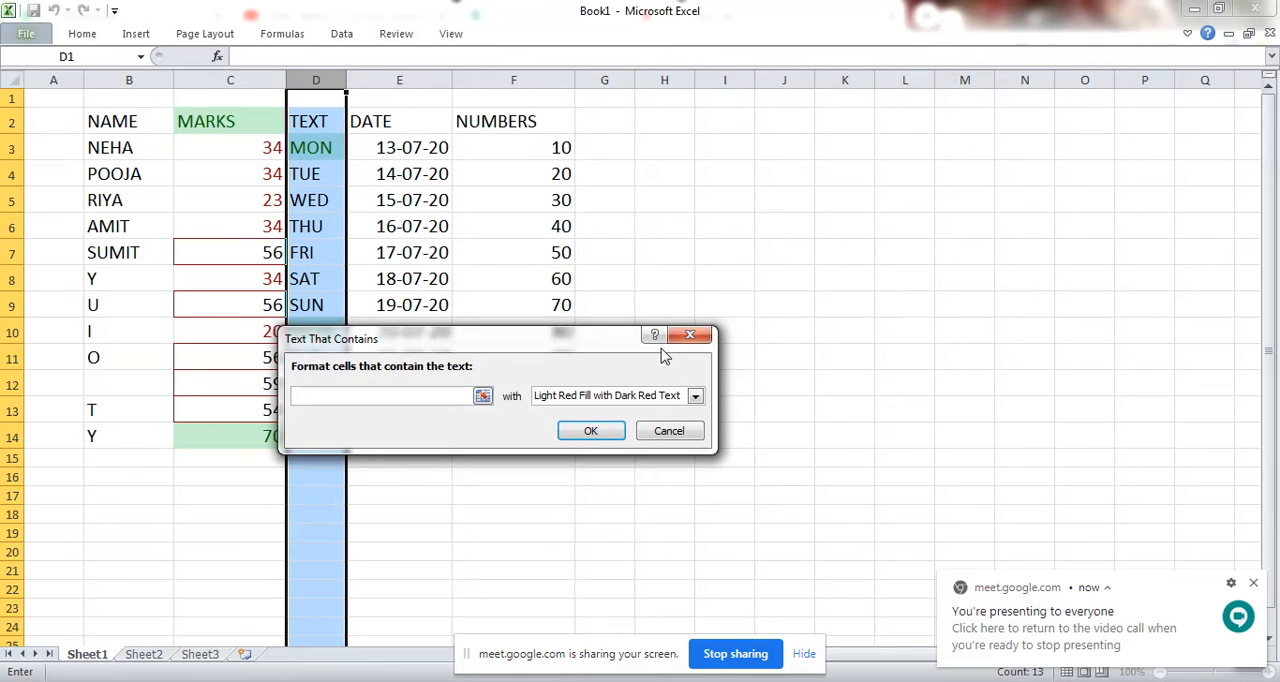
click(485, 397)
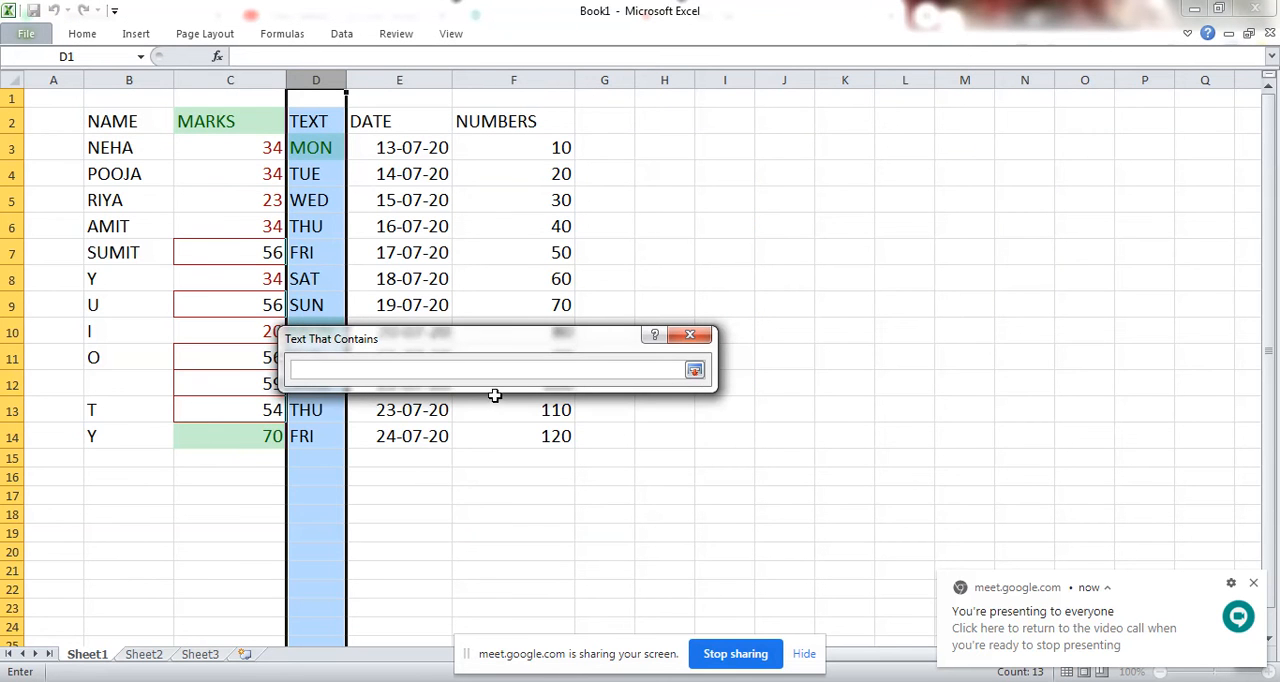
click(695, 371)
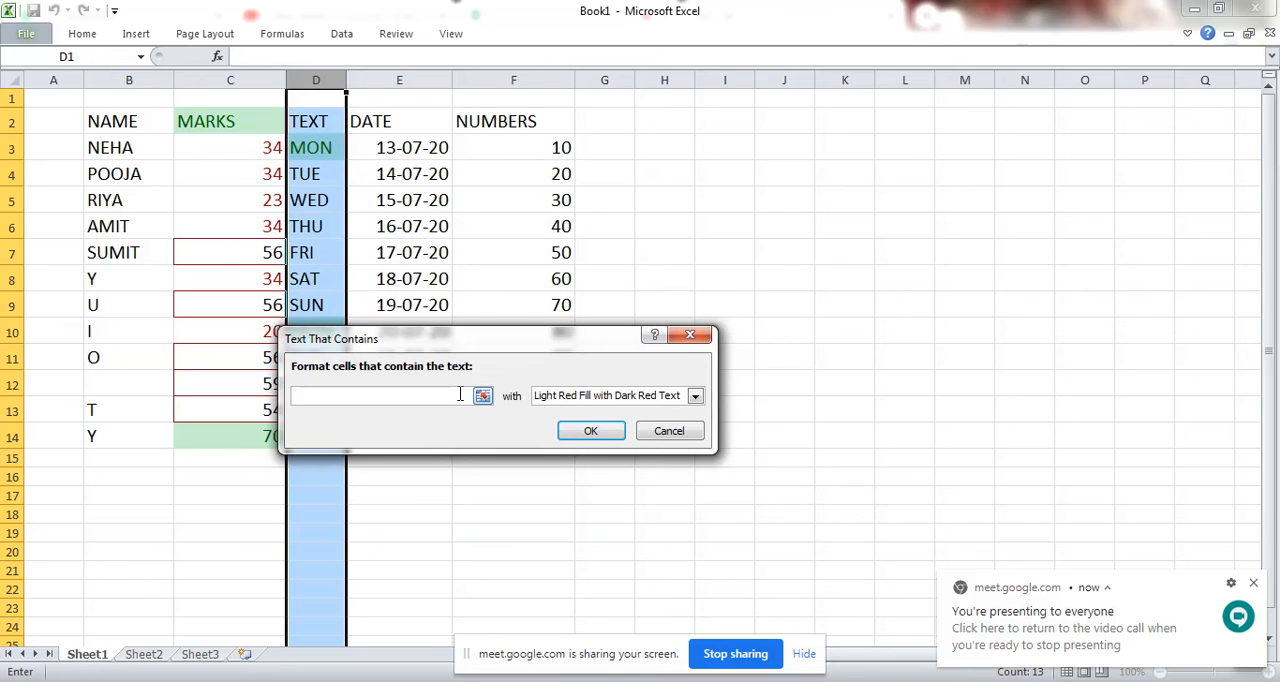
text(SAT)
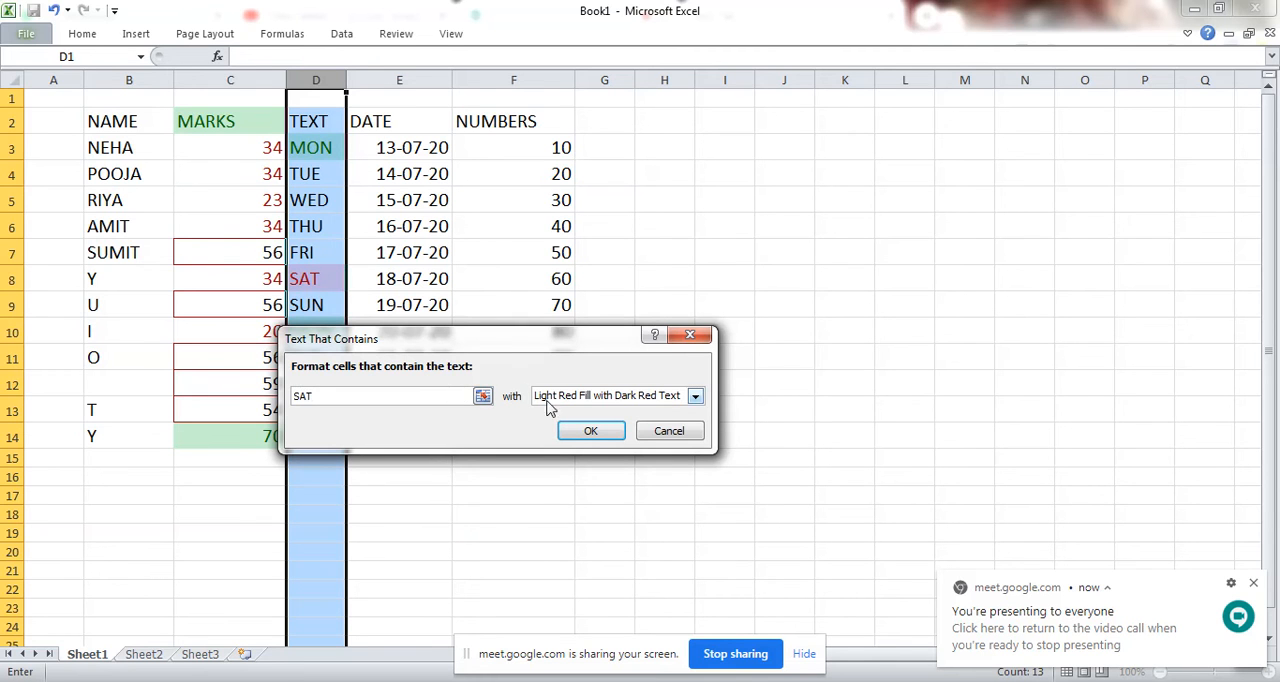
Step: Give the SAT rule a custom format with Bold font style and the standard red font color
click(695, 396)
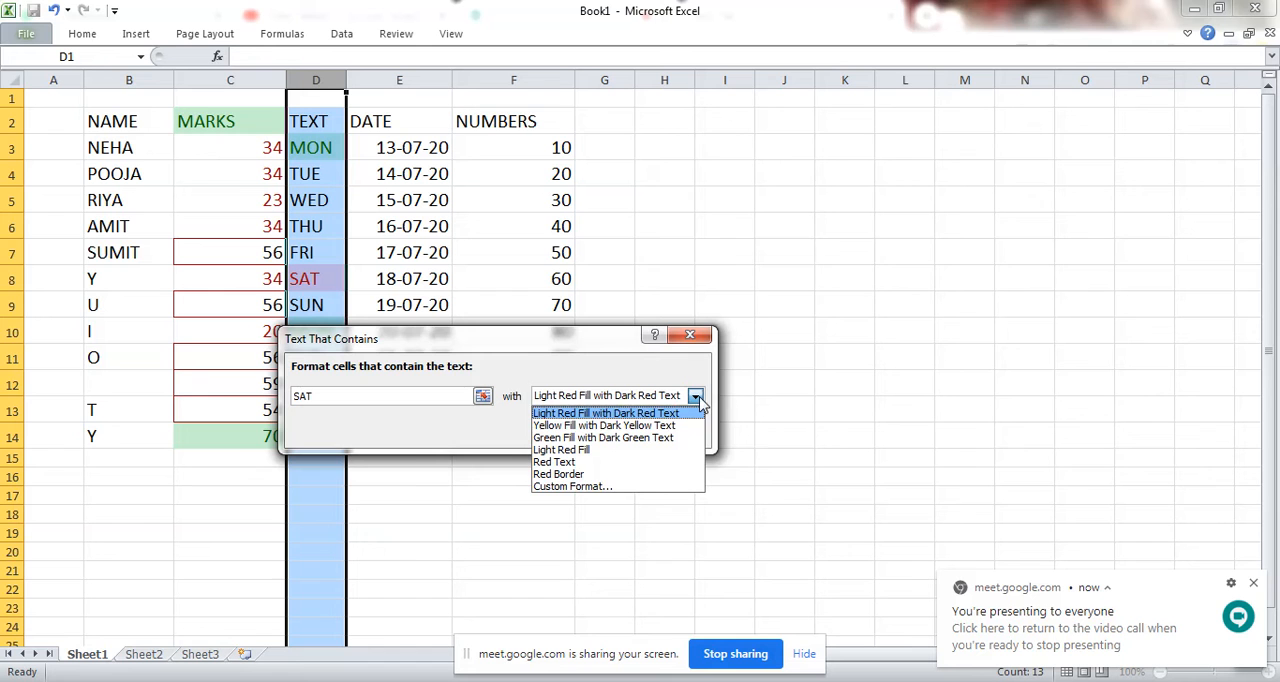
click(645, 487)
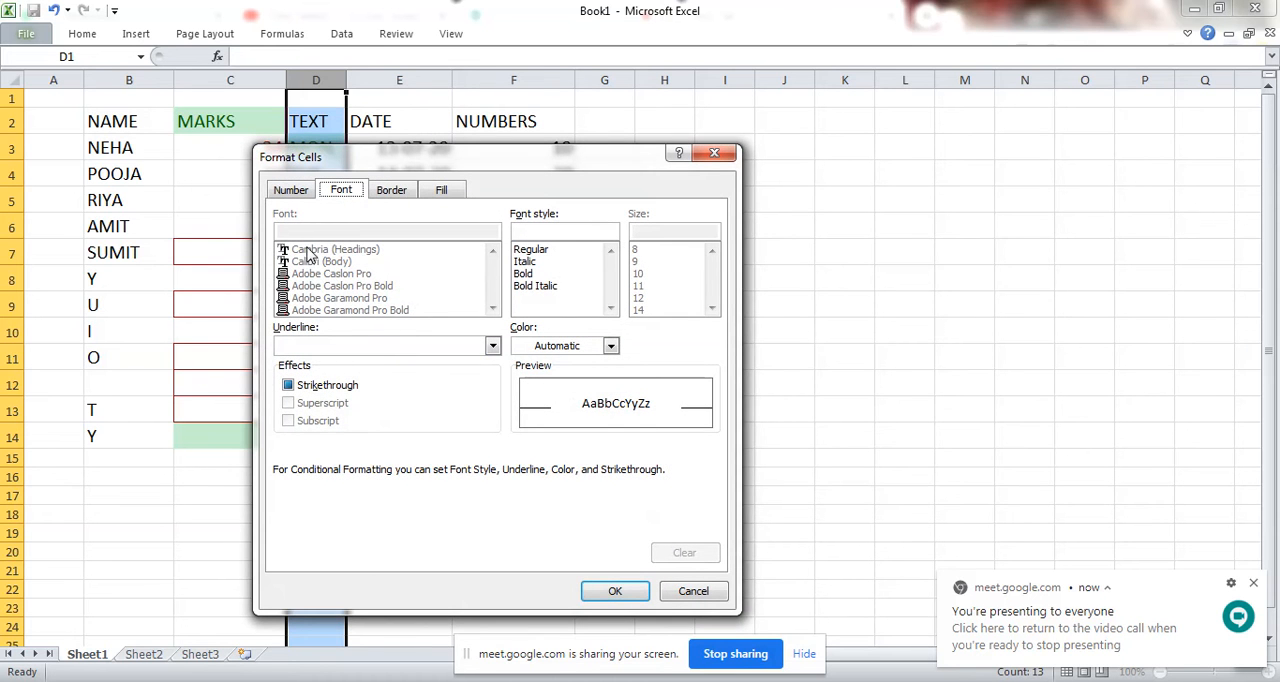
click(291, 190)
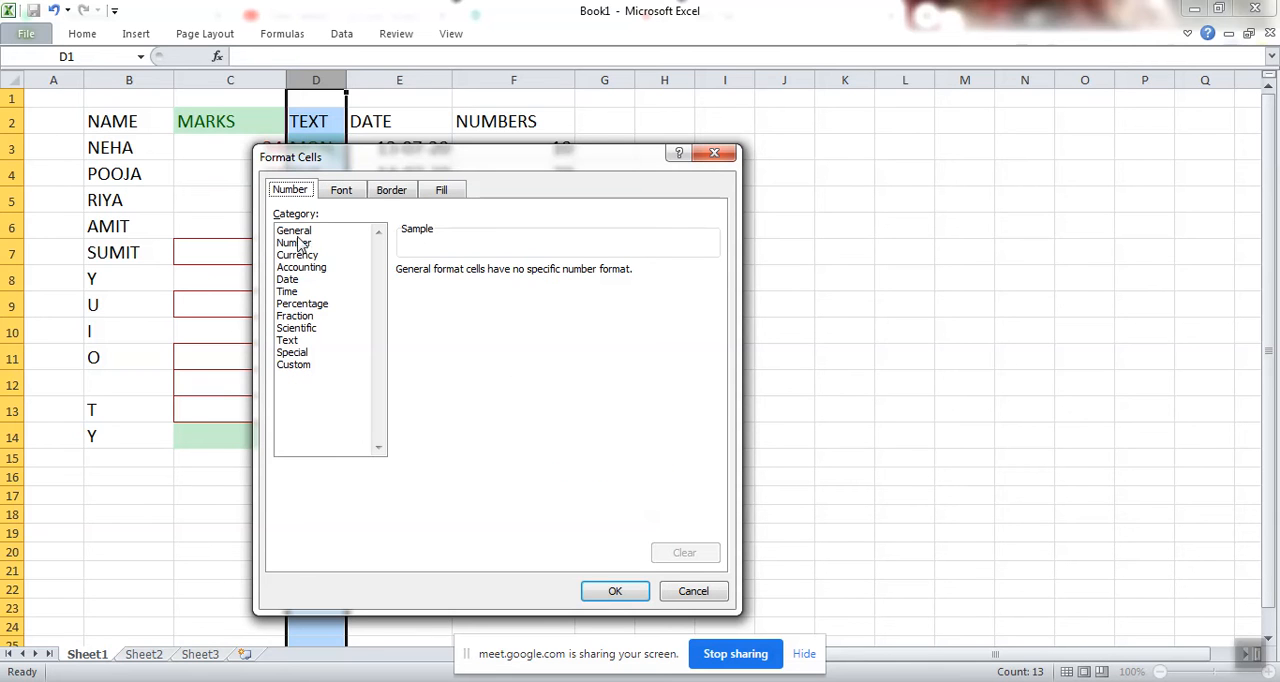
click(341, 191)
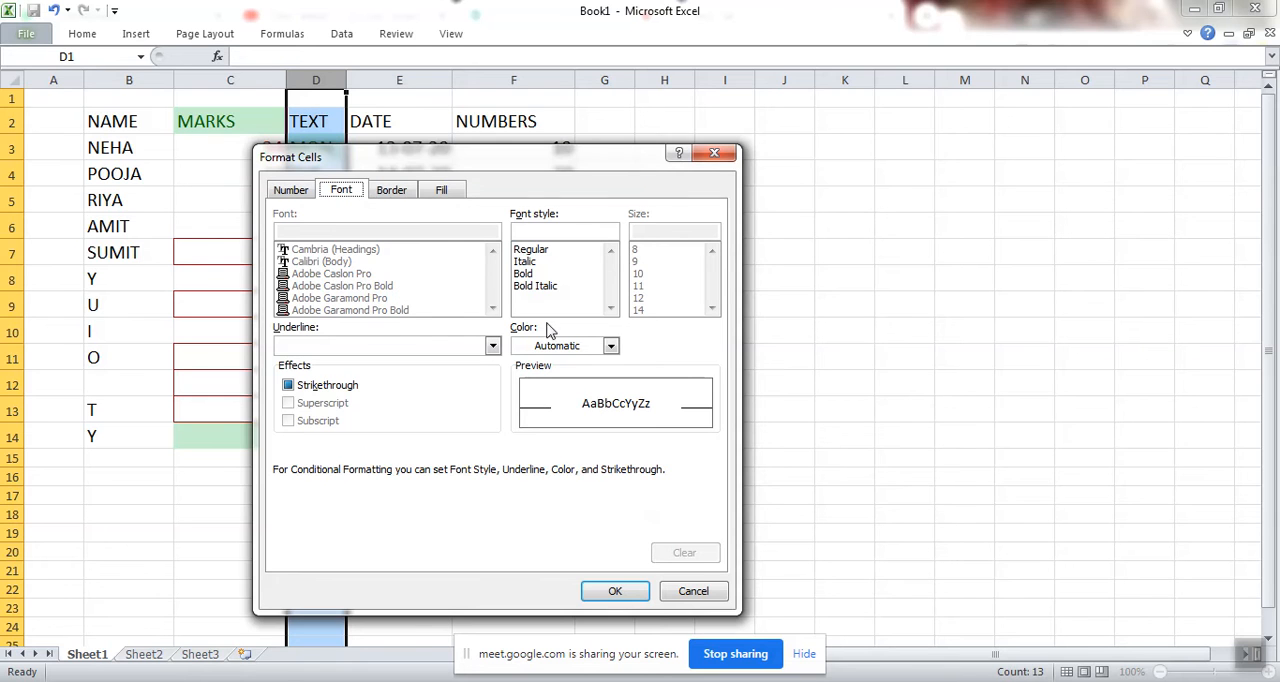
click(527, 274)
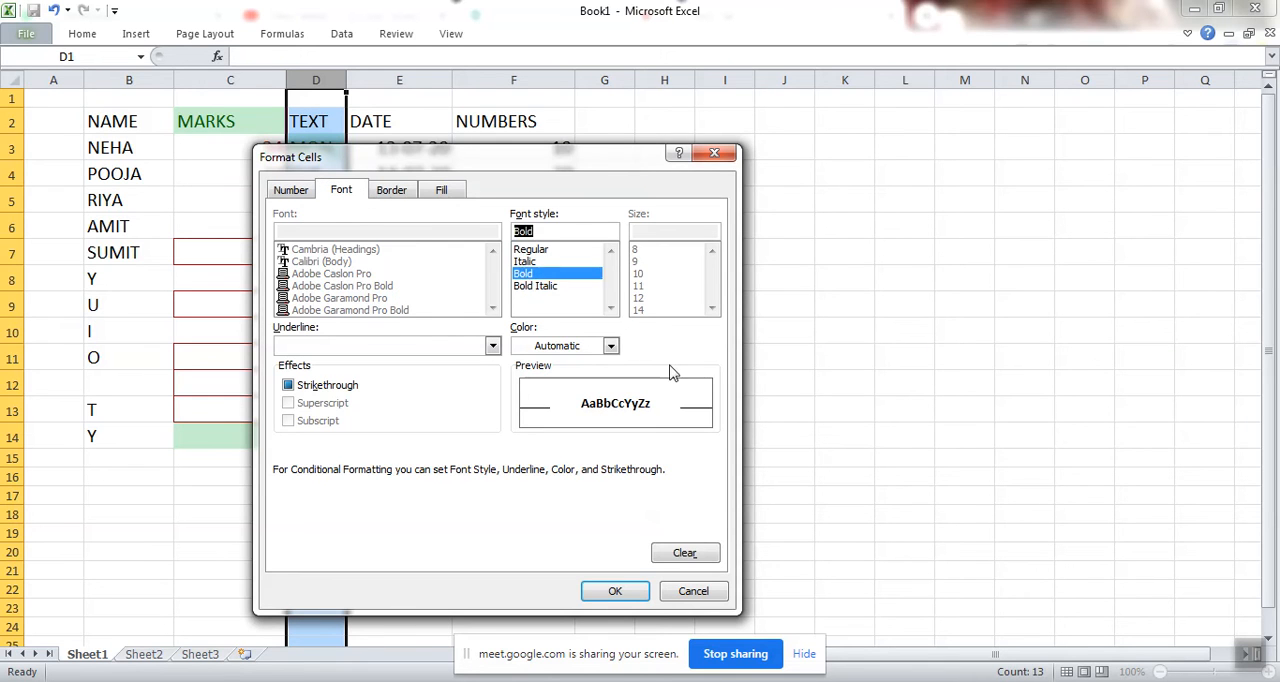
click(610, 345)
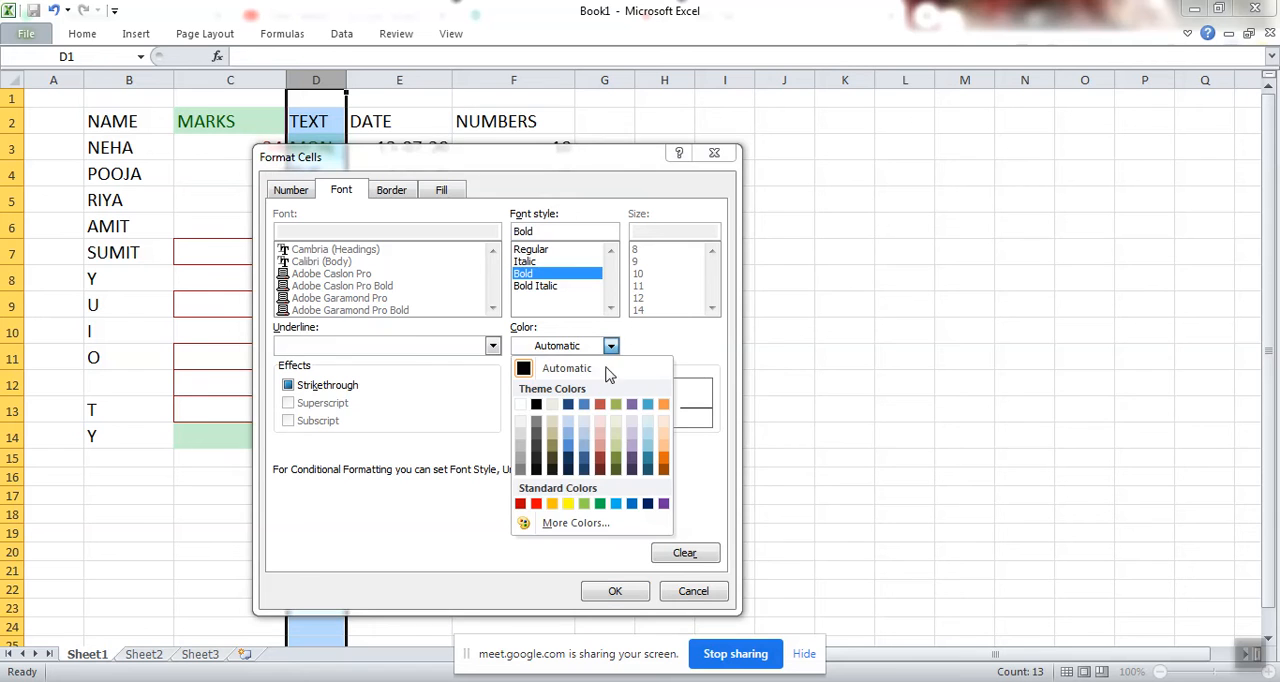
click(536, 505)
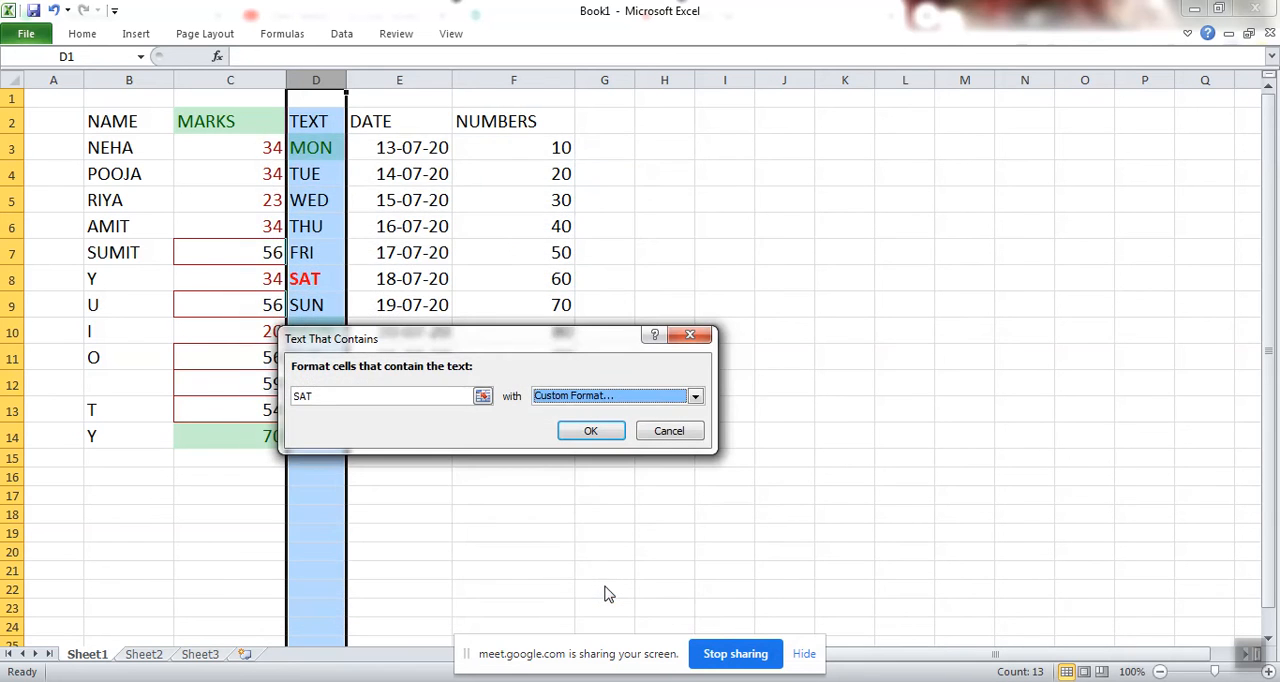
Step: Review the custom format's font, border and number options without changing them, and apply the Text That Contains rule for SAT to column D
click(695, 397)
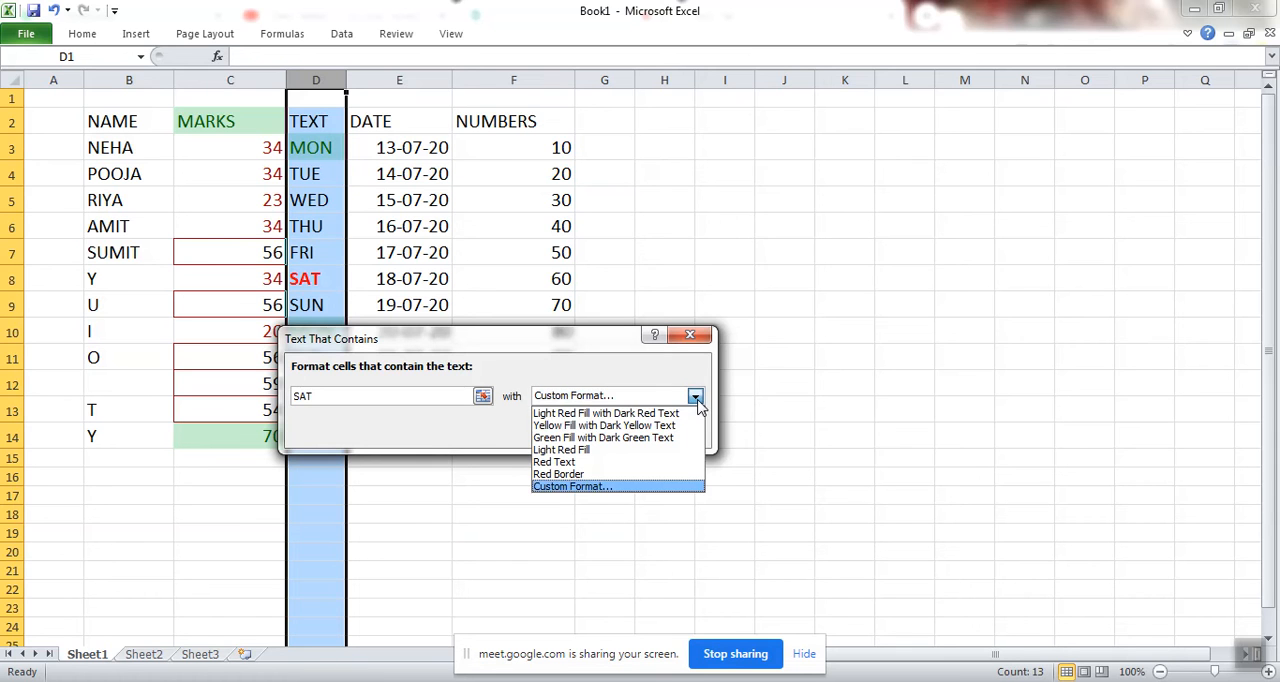
click(660, 487)
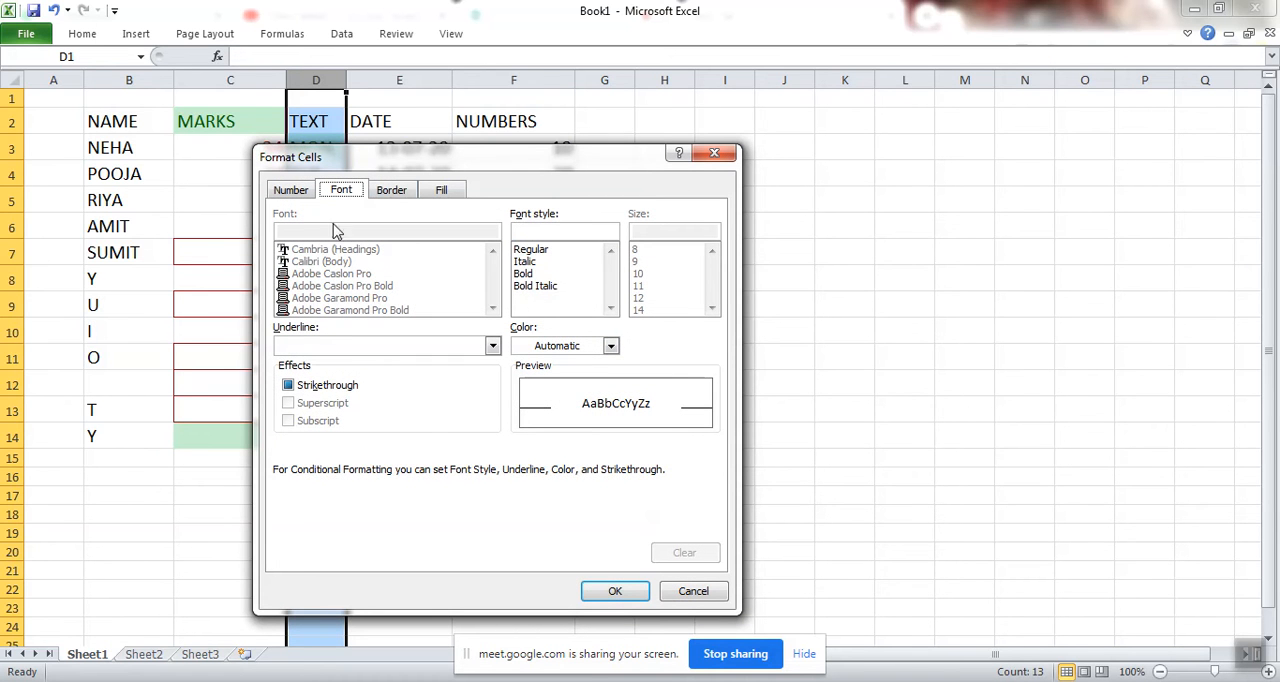
click(400, 190)
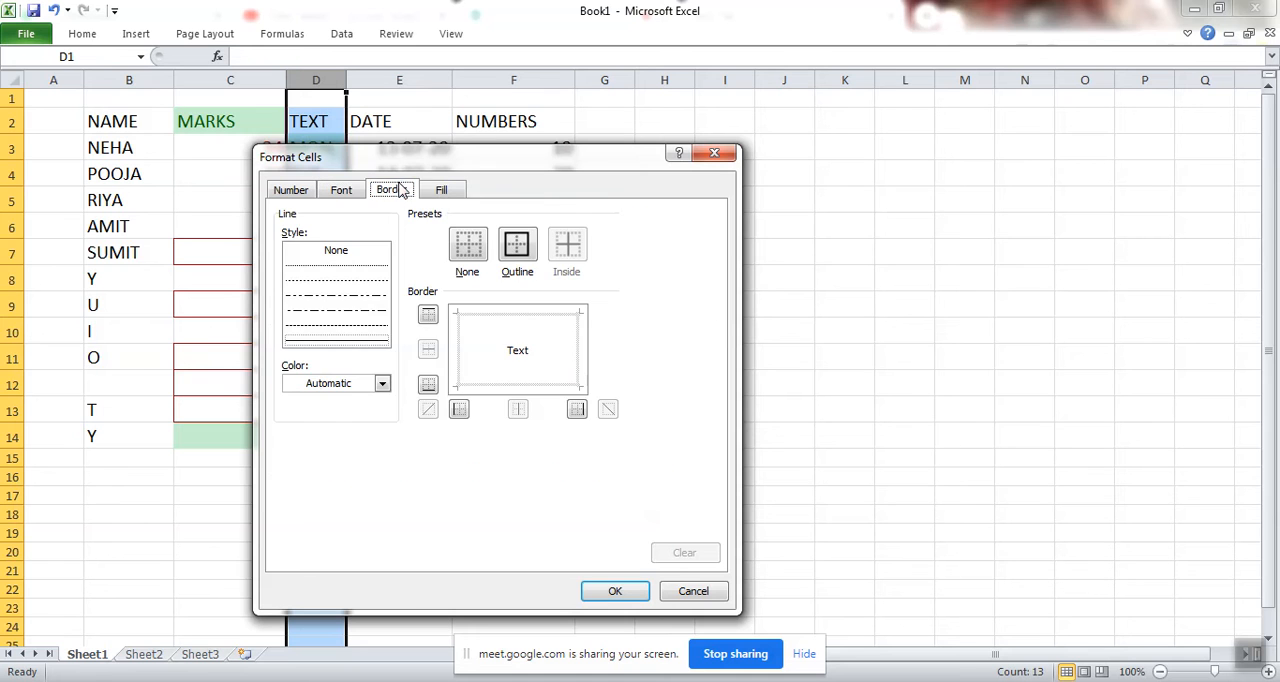
click(291, 193)
click(341, 192)
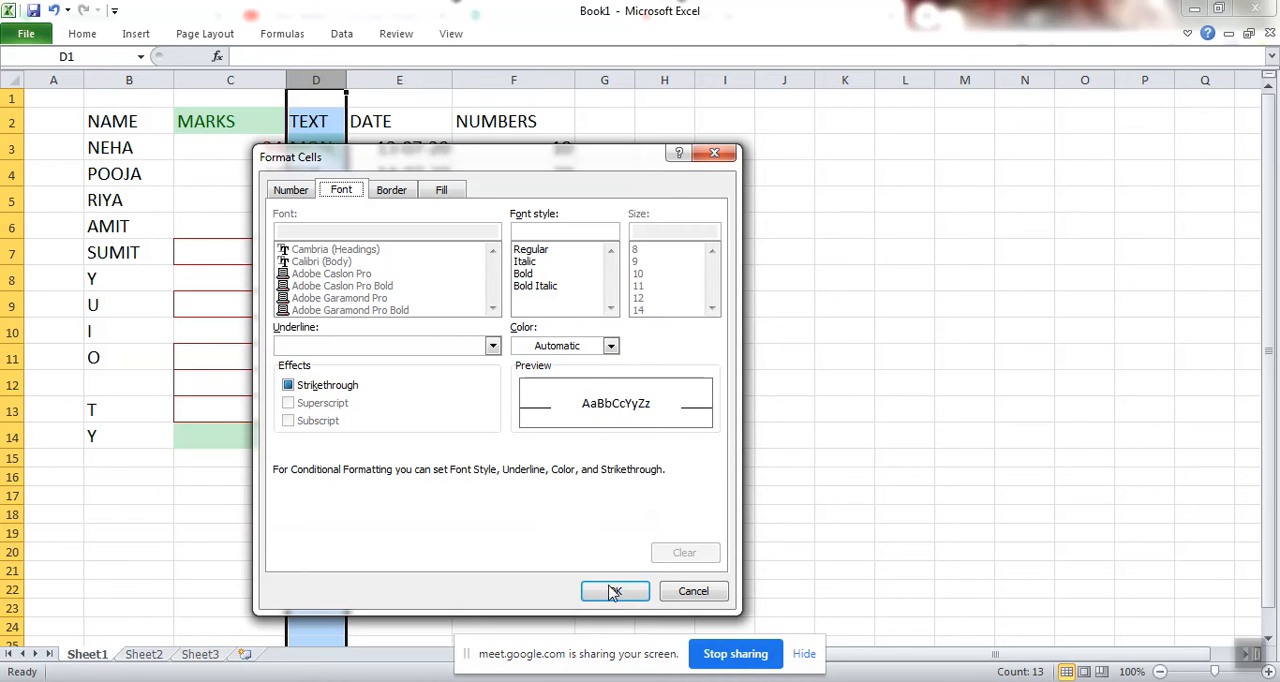
click(680, 594)
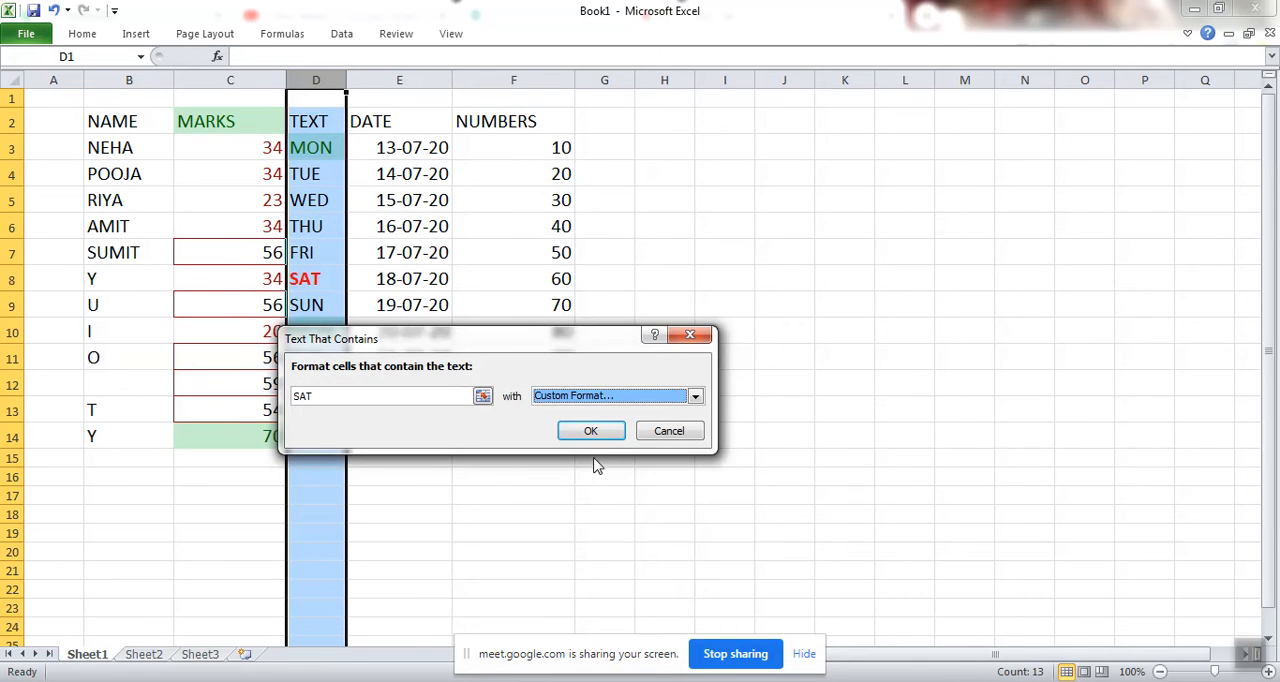
click(598, 435)
click(338, 280)
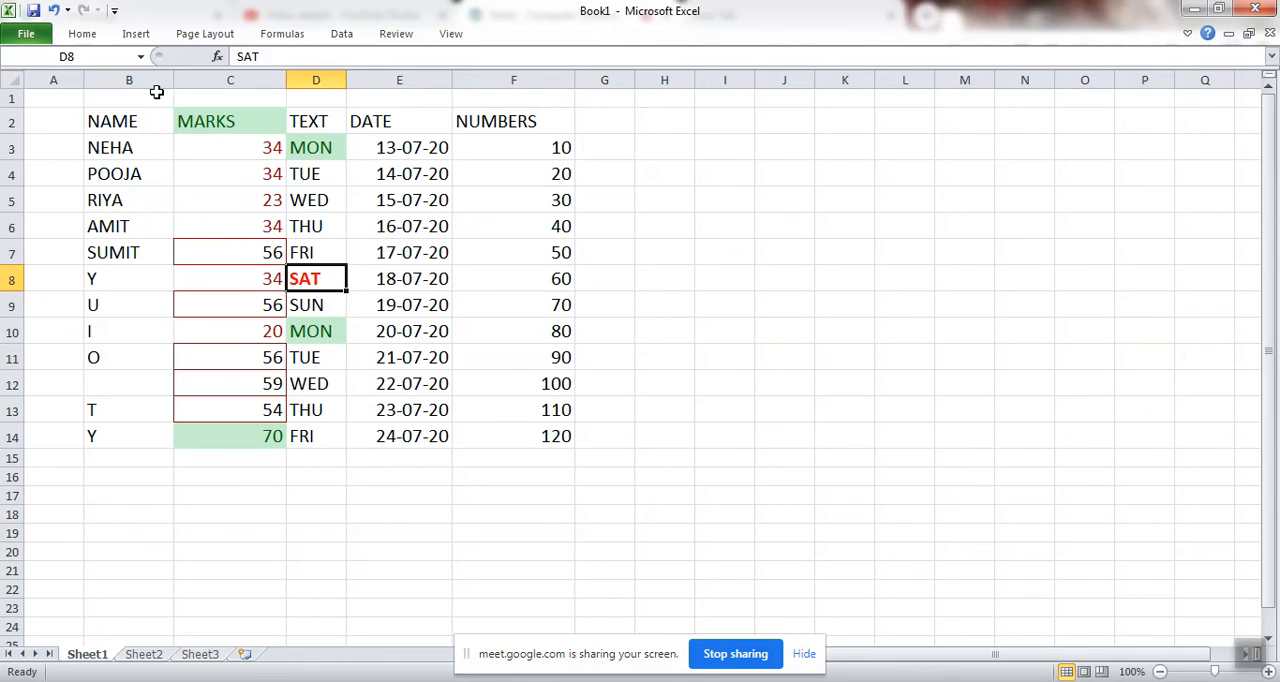
click(86, 36)
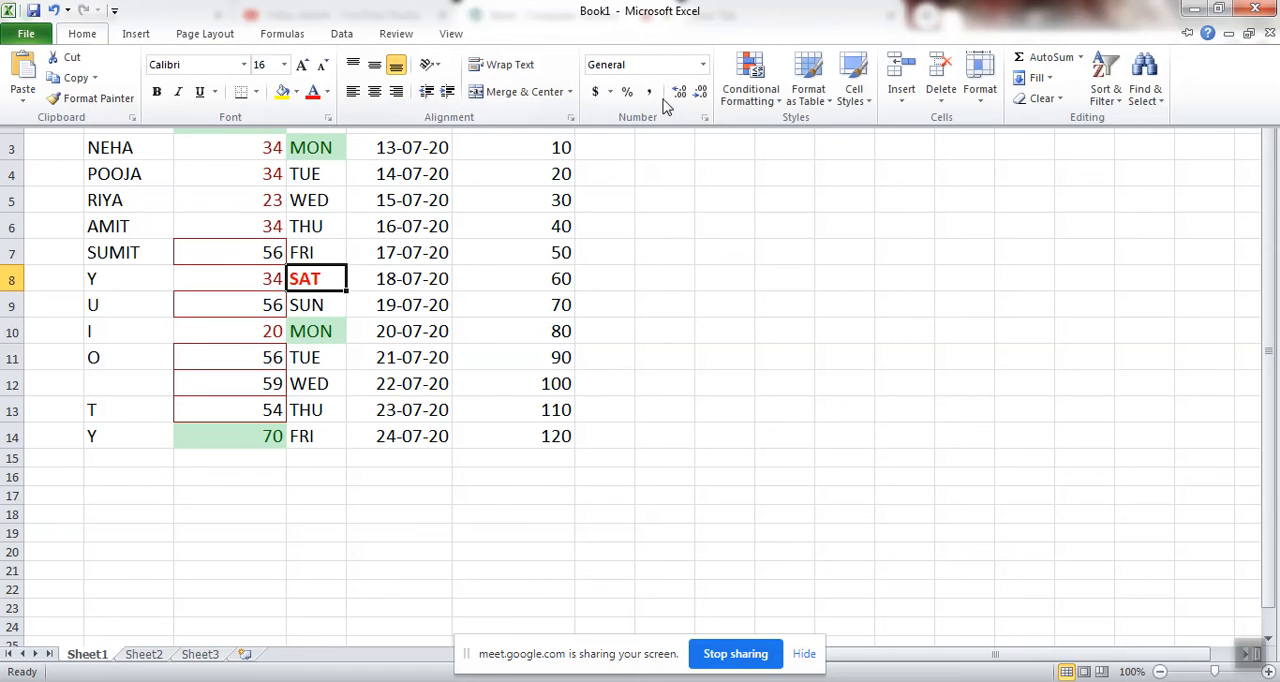
click(749, 93)
mouse_move(805, 135)
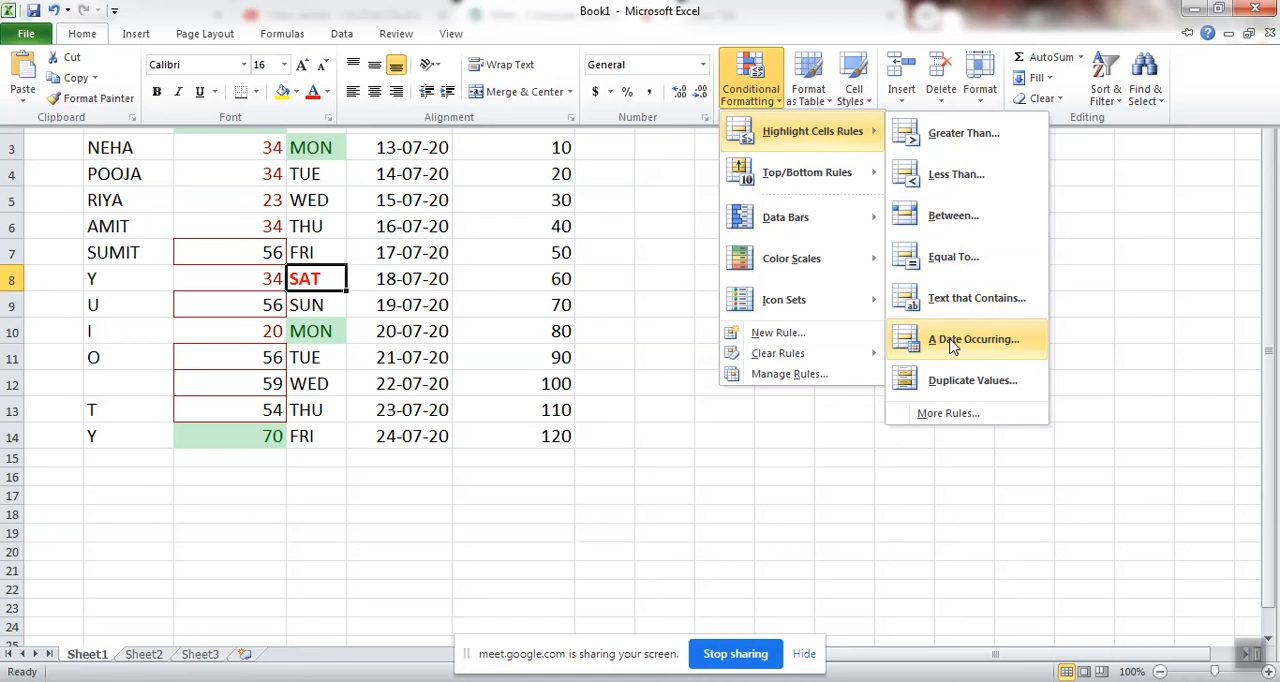
mouse_move(724, 360)
click(604, 333)
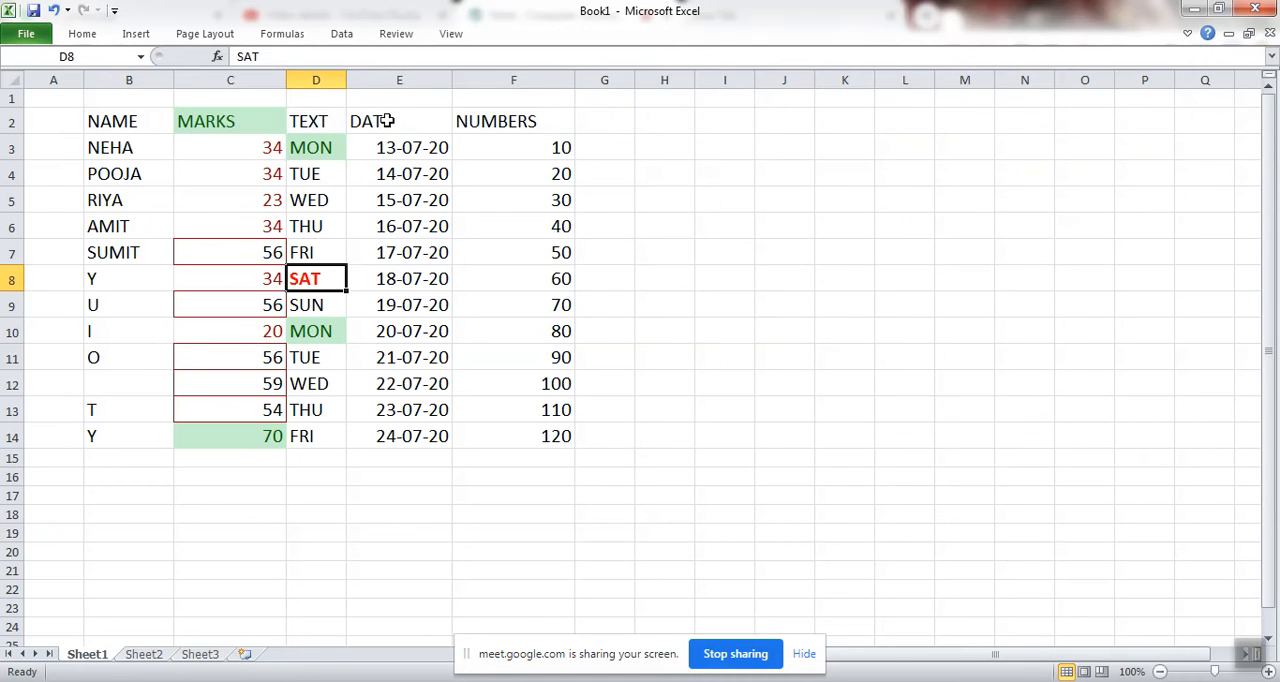
Step: Apply an A Date Occurring rule to all of column E for Tomorrow, using Light Red Fill with Dark Red Text
click(408, 75)
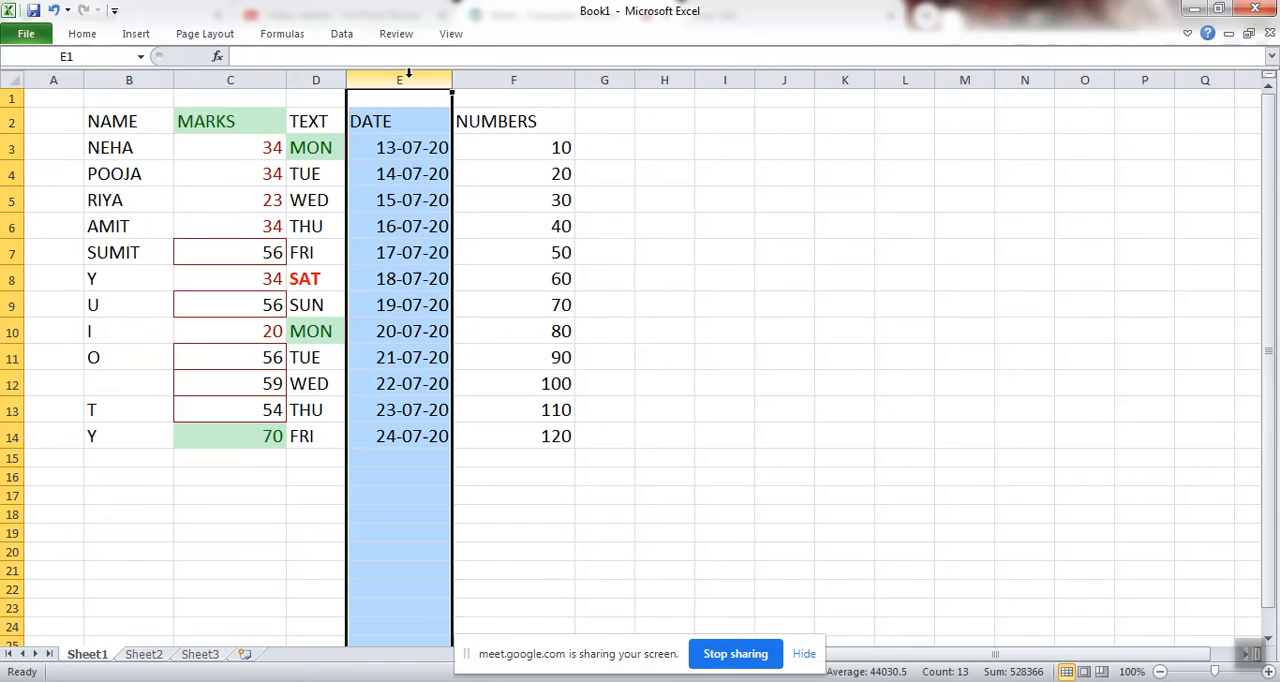
click(82, 34)
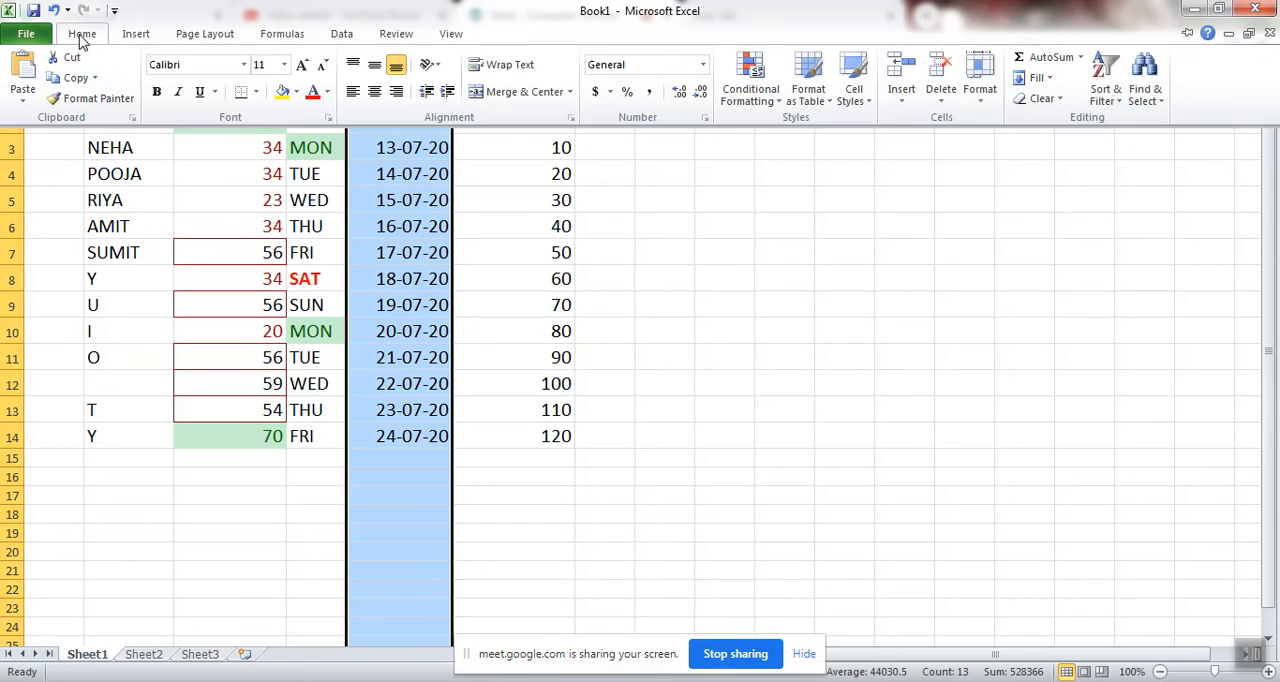
click(750, 100)
mouse_move(850, 131)
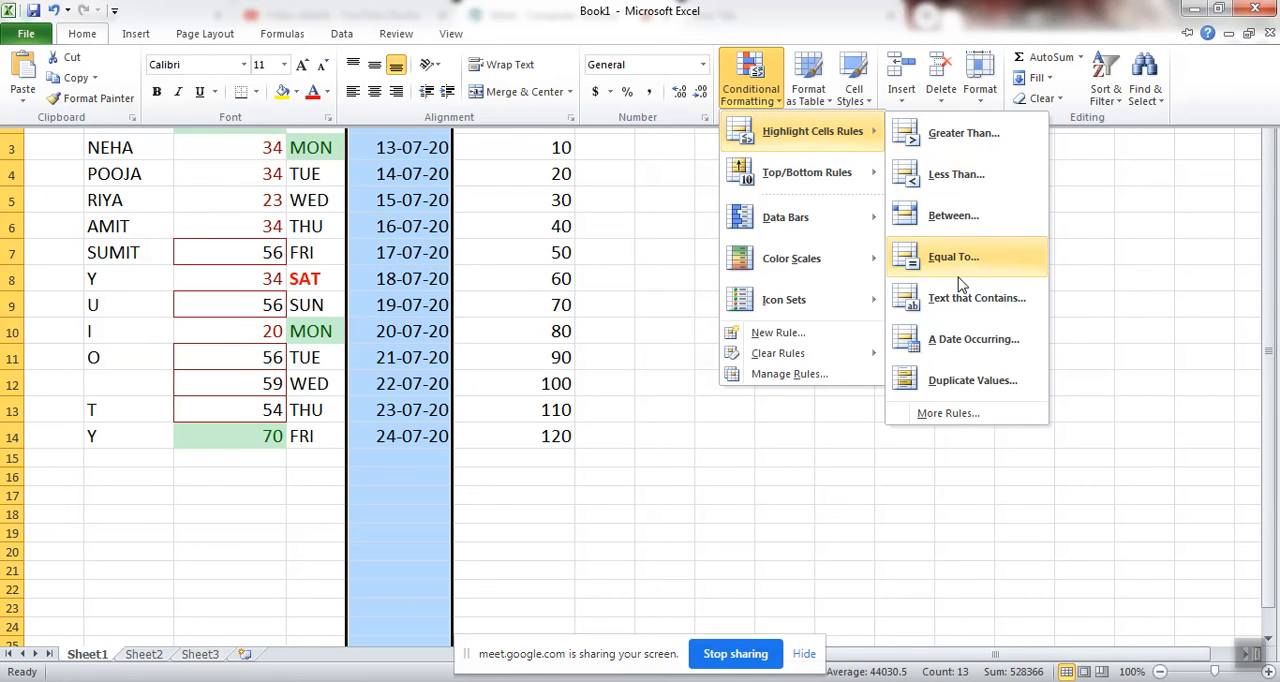
click(975, 340)
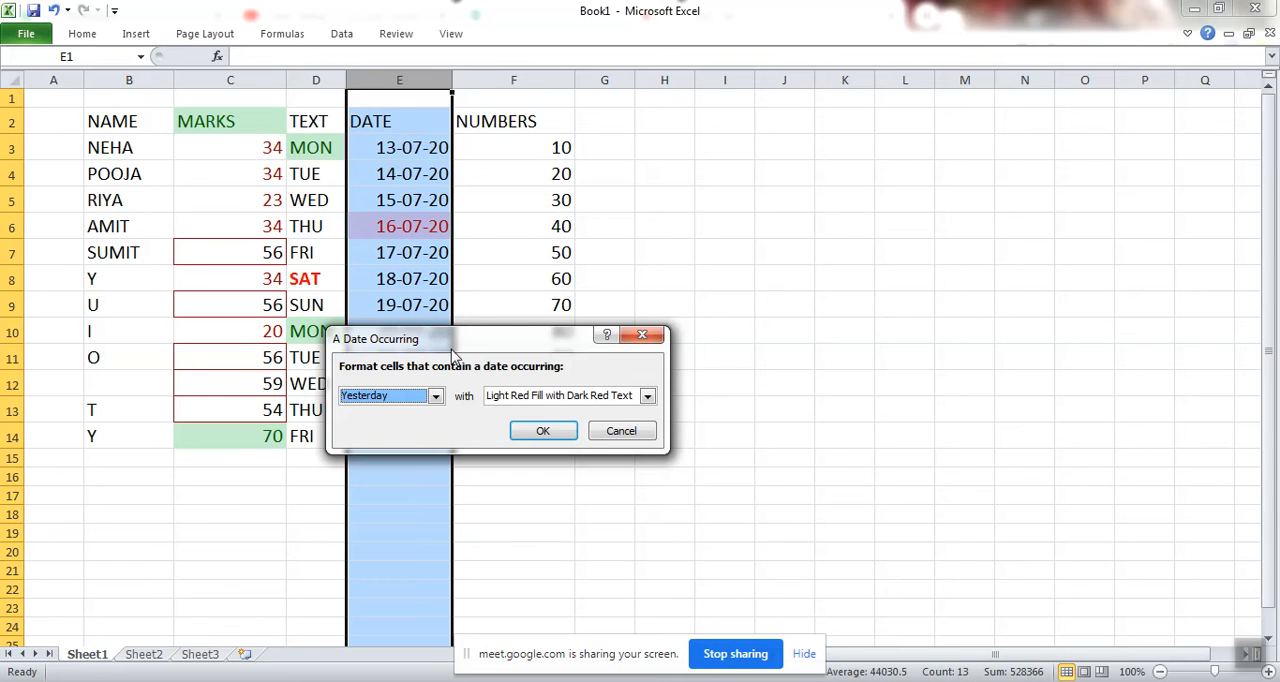
drag(466, 342, 689, 277)
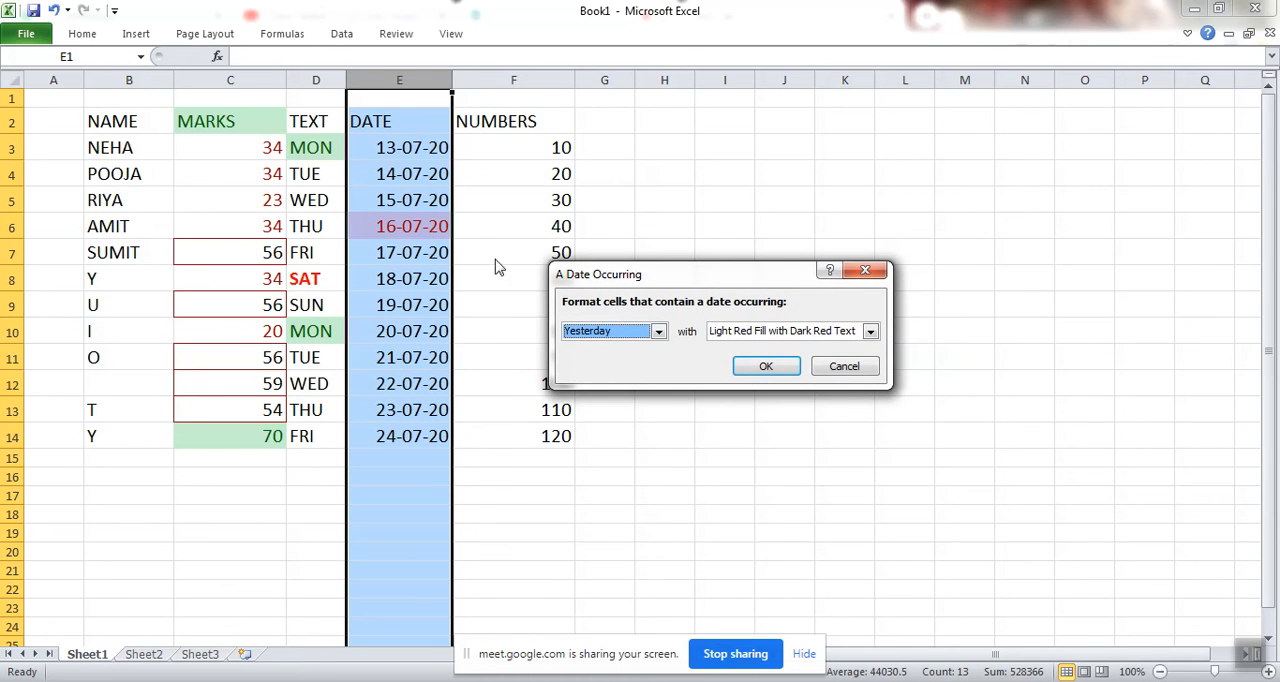
click(659, 332)
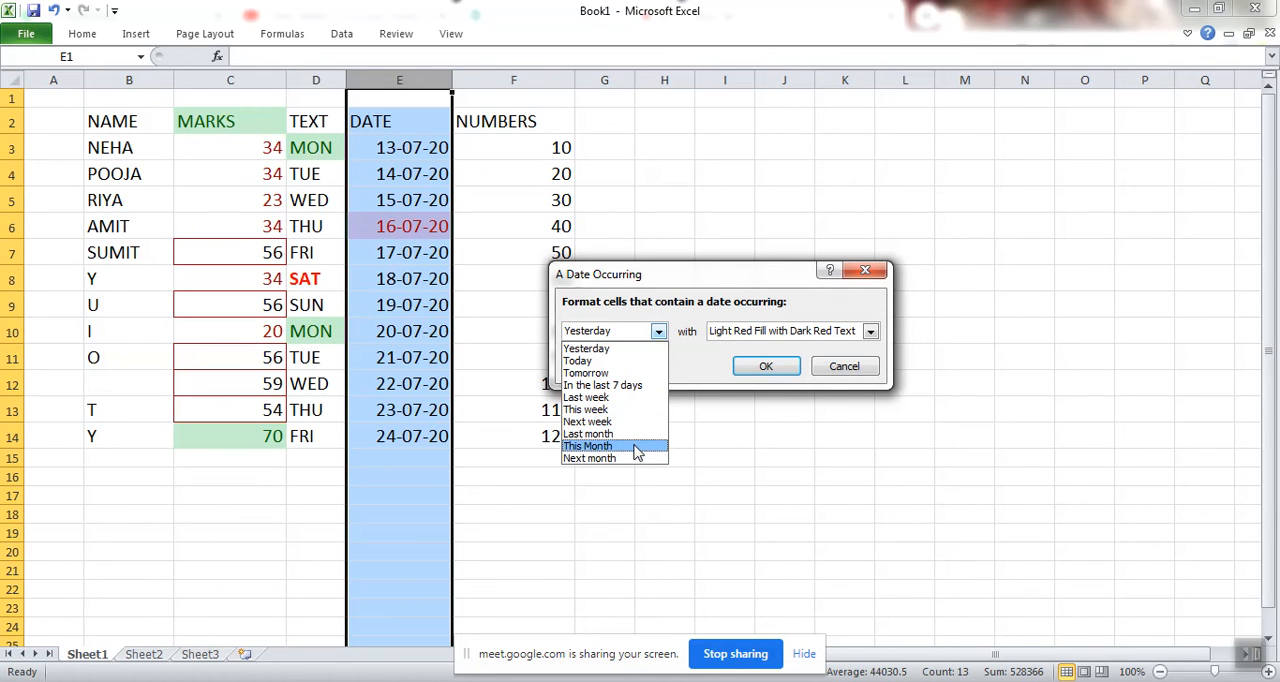
click(648, 373)
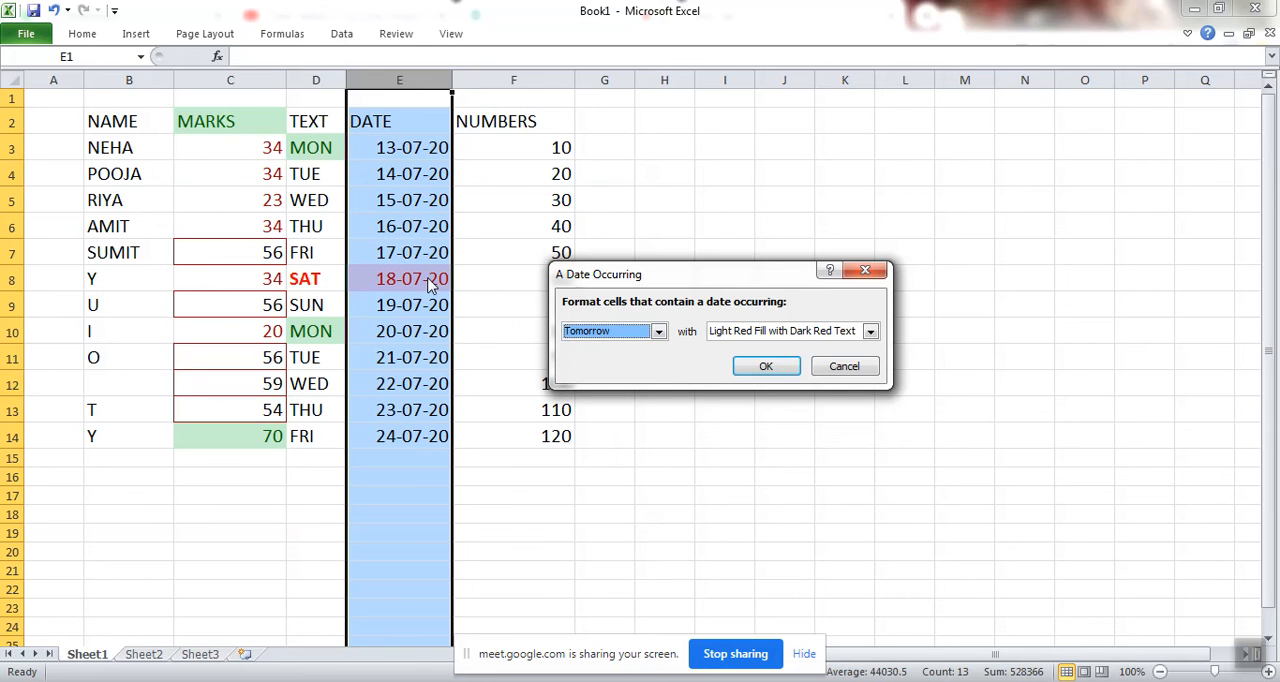
click(766, 366)
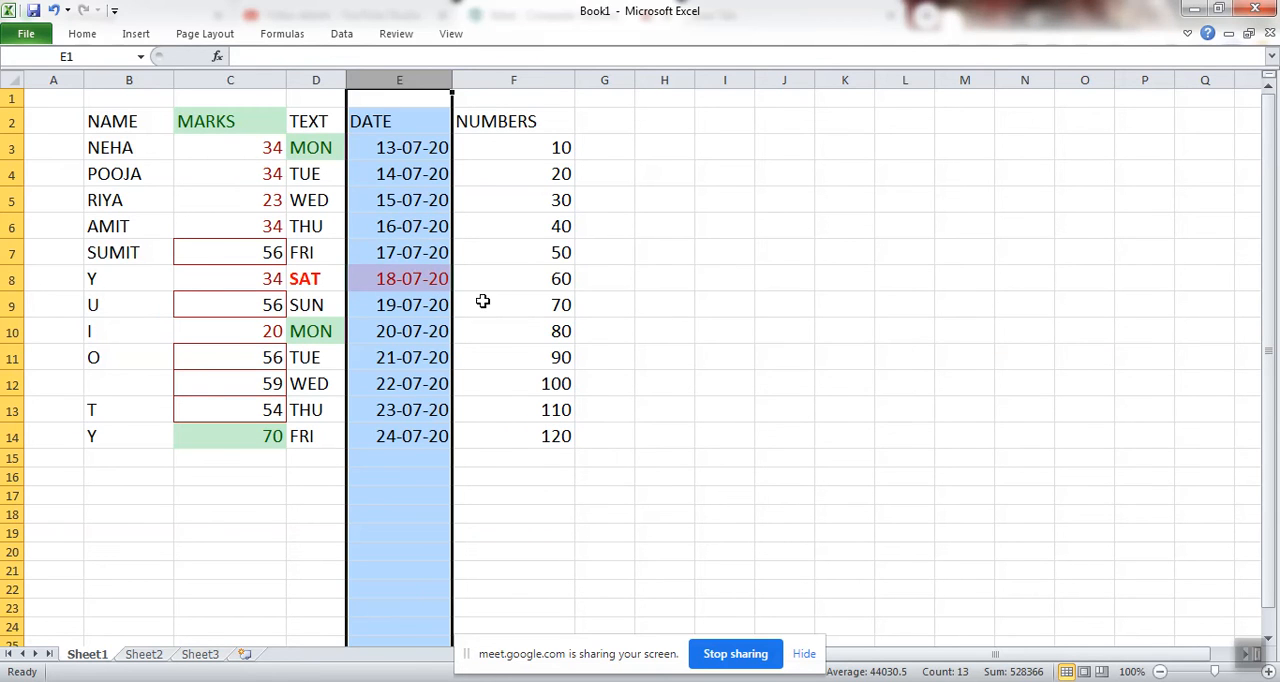
Step: Change the date in cell E8 to 19-07-2020 to test the date rule
click(421, 280)
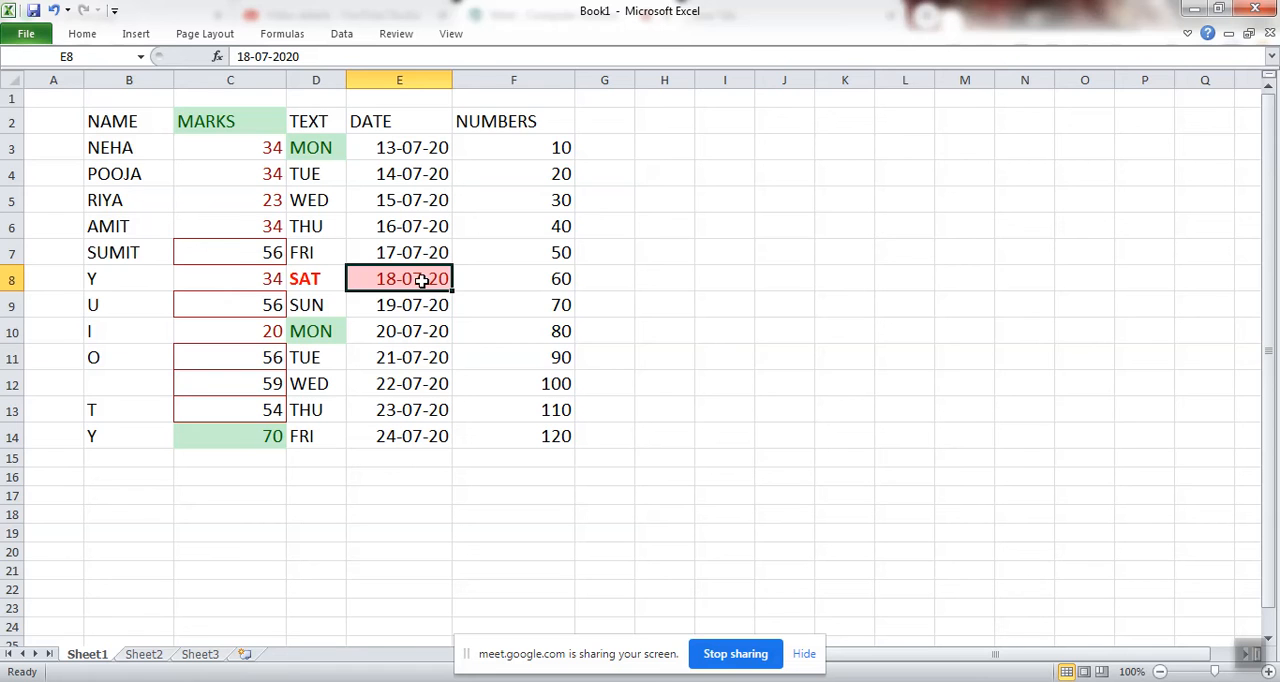
double_click(399, 277)
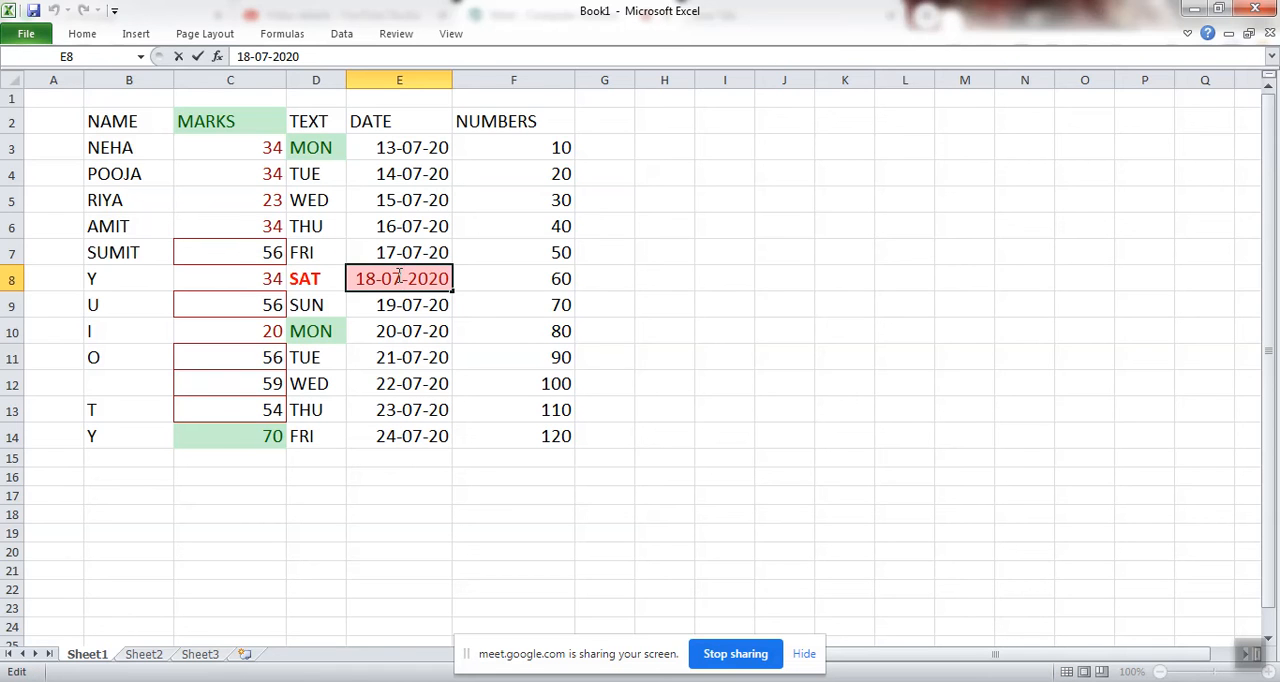
key(Return)
click(398, 280)
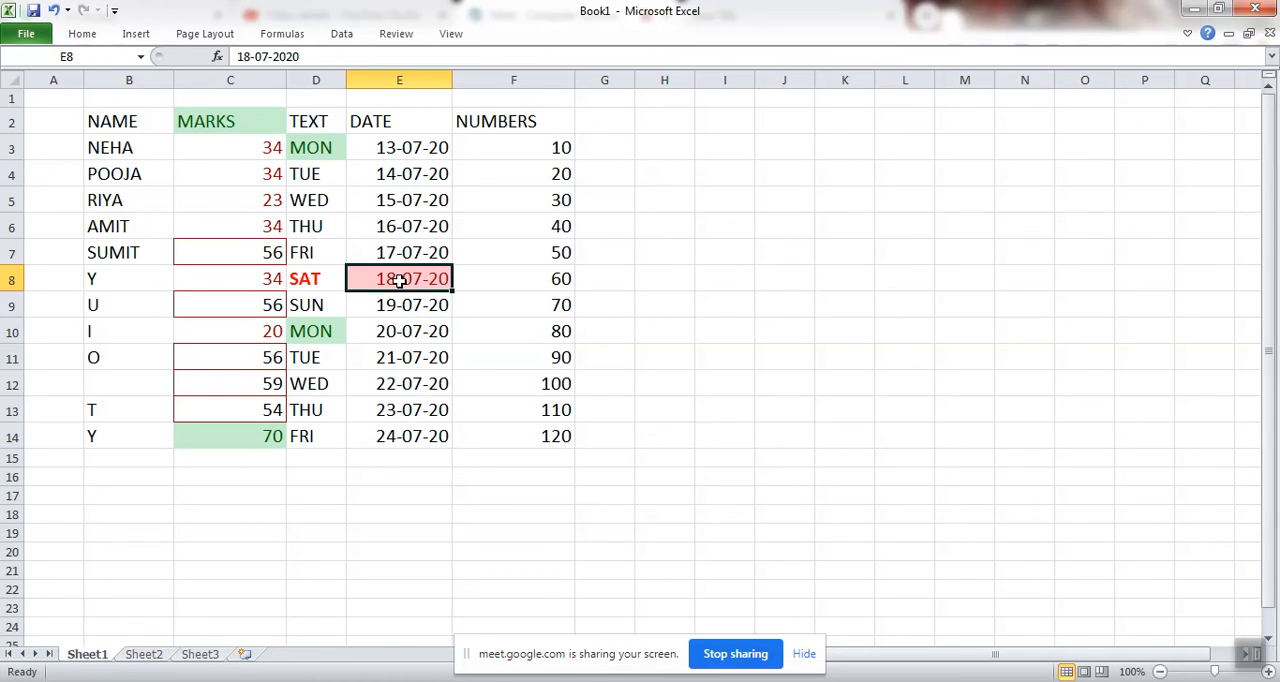
click(250, 57)
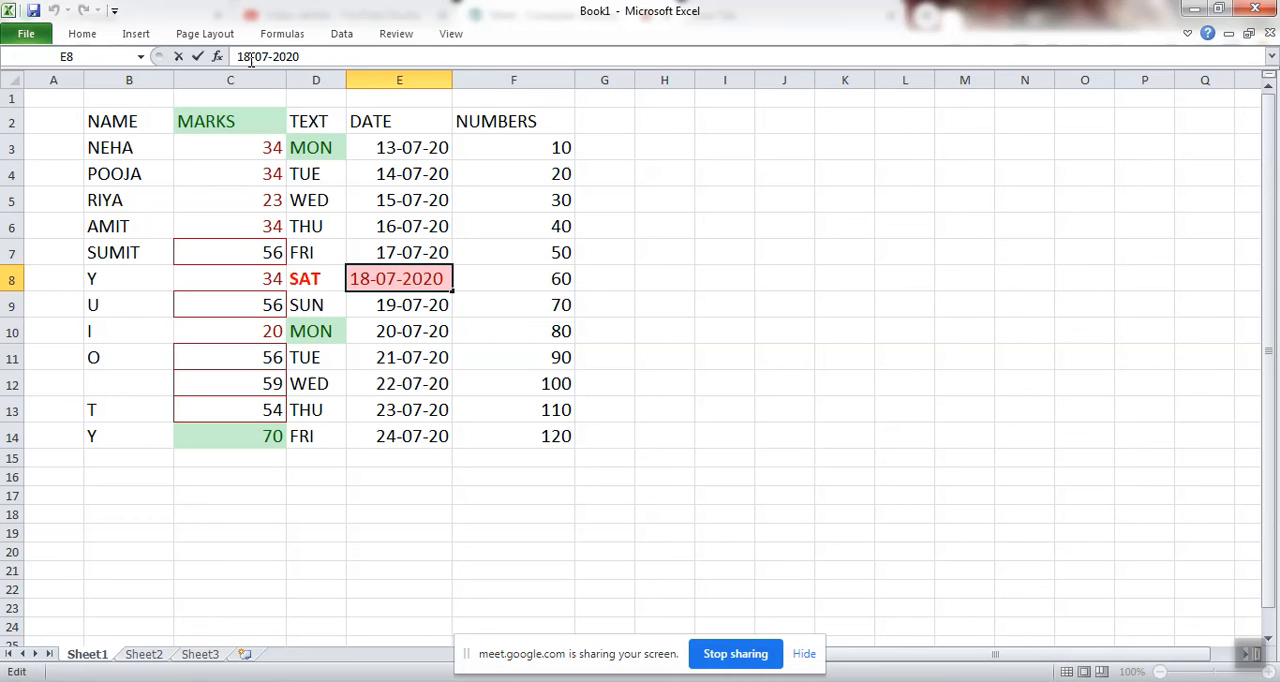
key(BackSpace)
text(9)
key(Return)
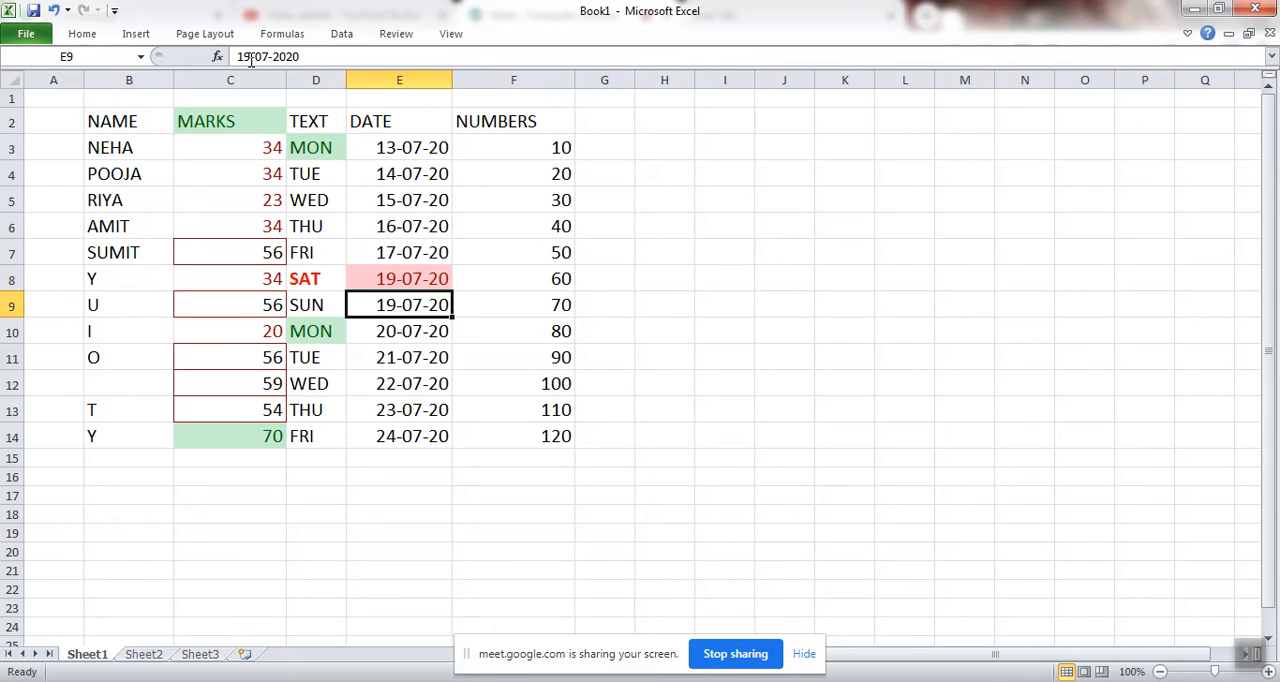
Step: Change the date in cell E8 to 17-07-2020
click(397, 281)
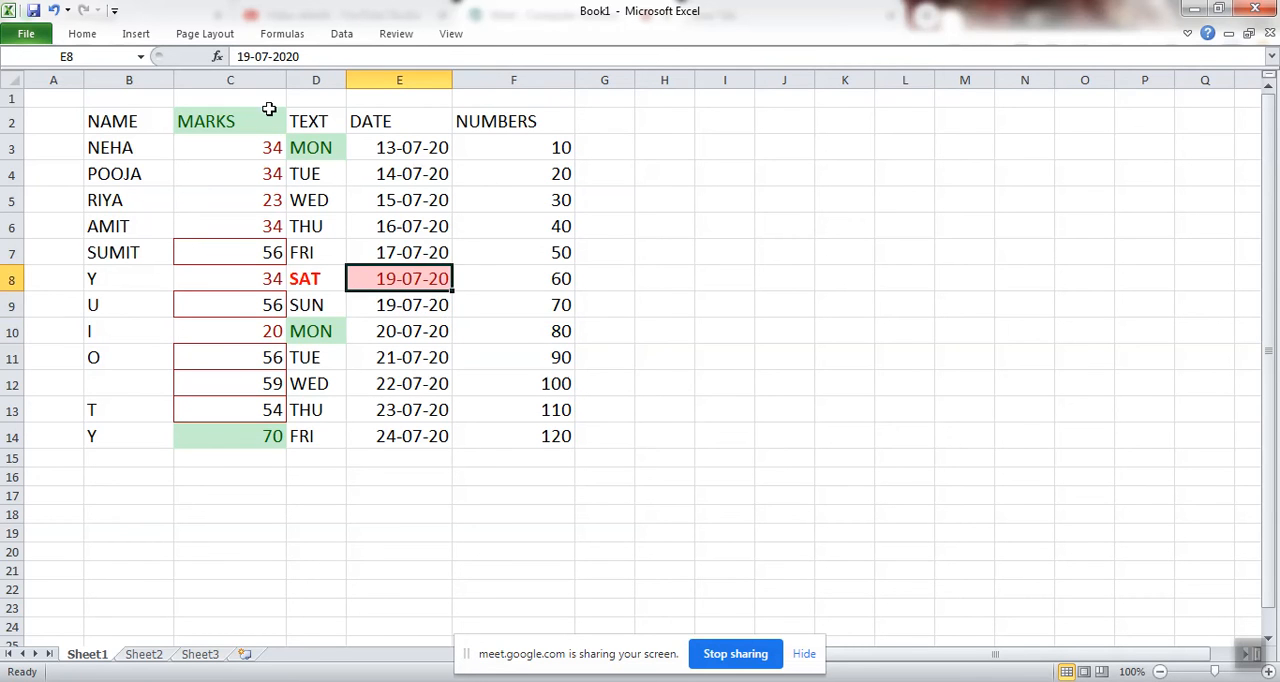
click(252, 57)
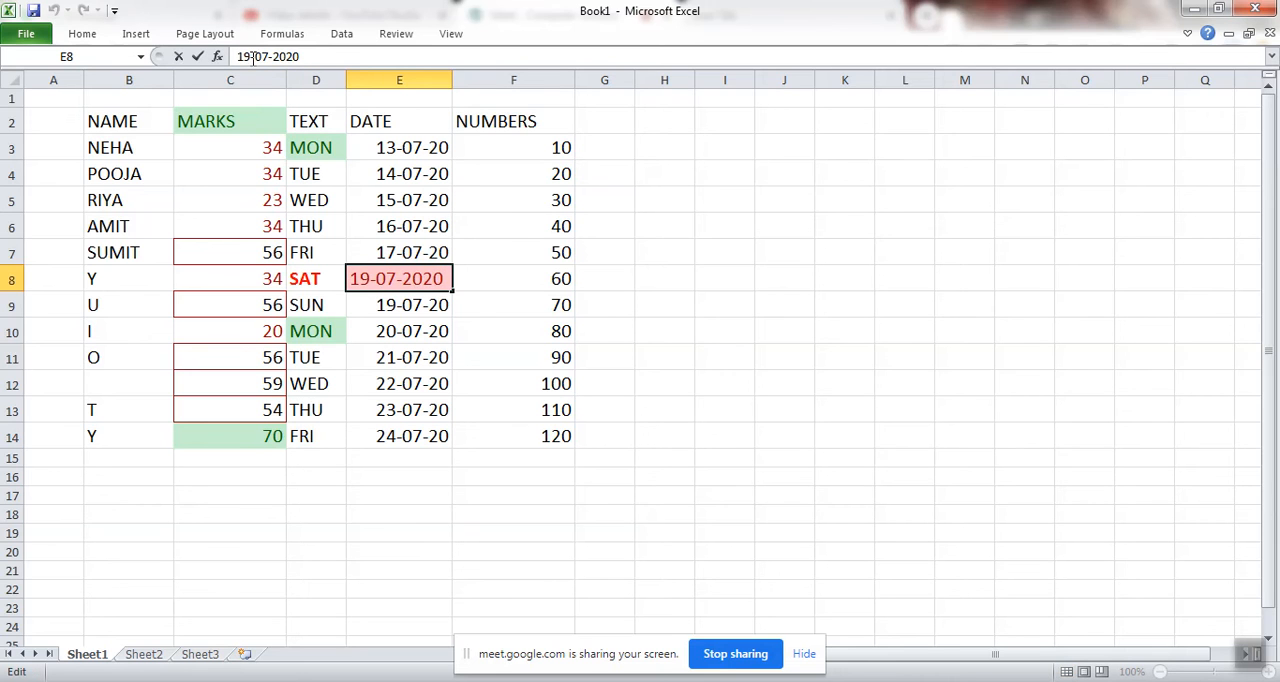
key(BackSpace)
text(7)
key(Return)
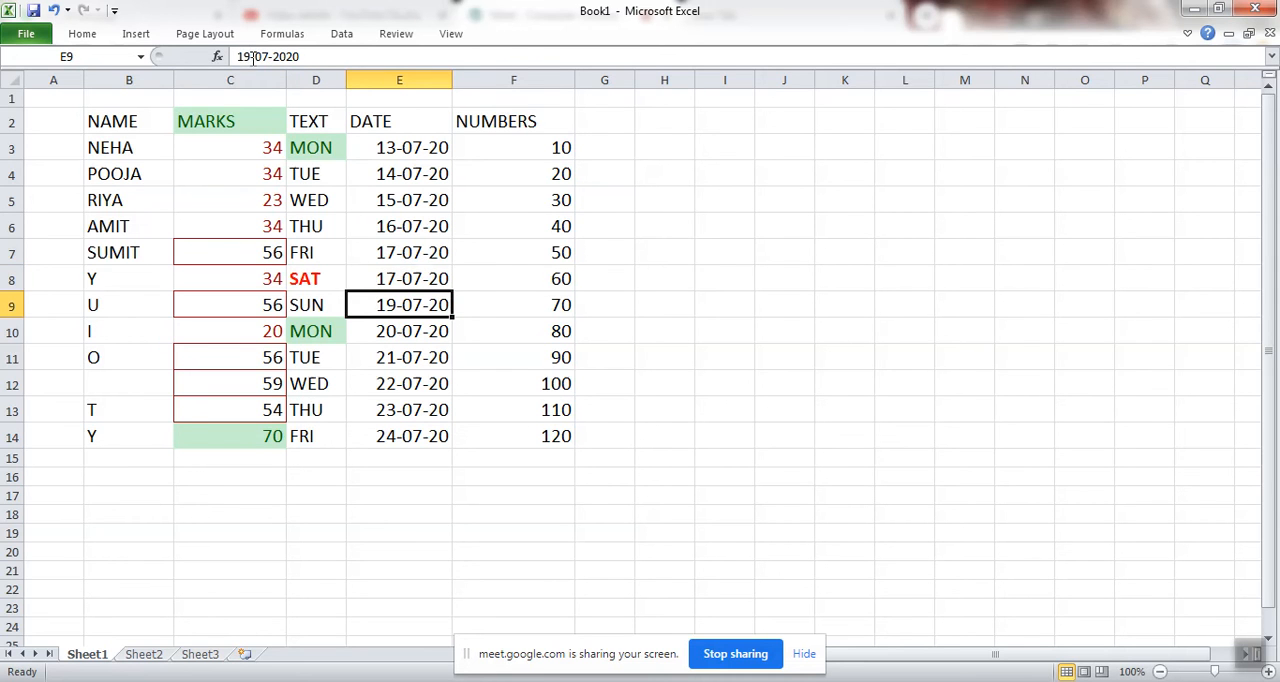
Step: Undo the last two date changes in cell E8
click(397, 282)
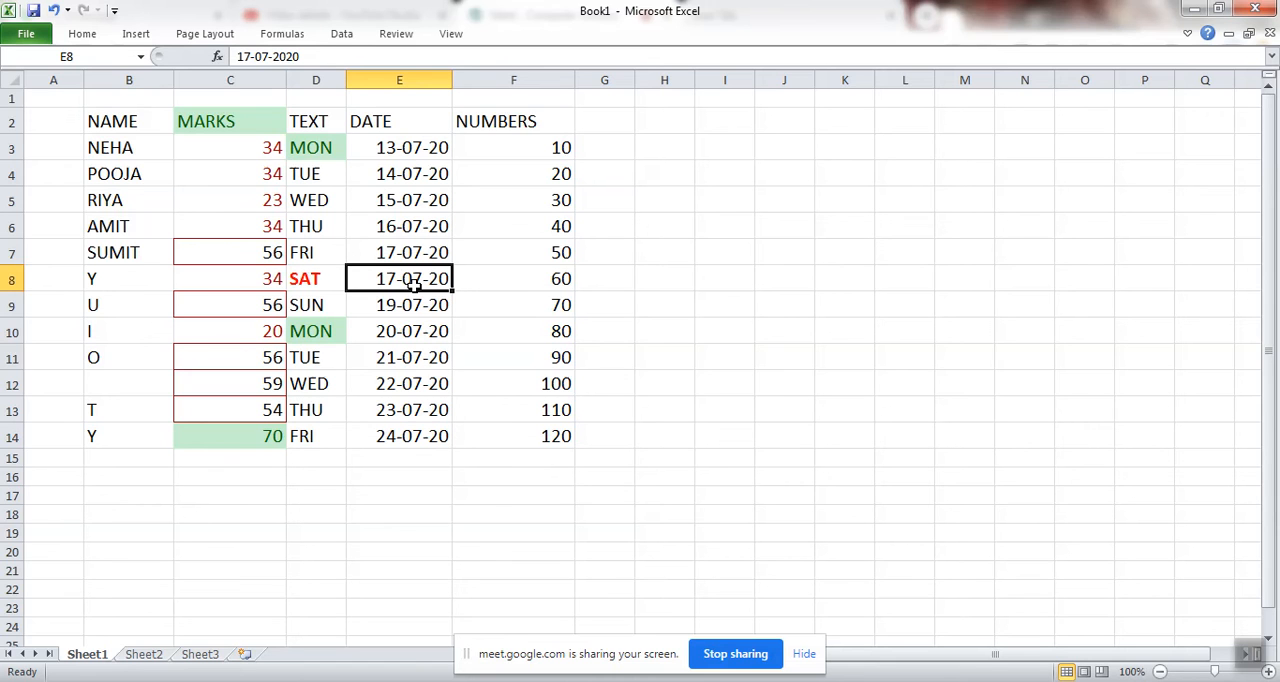
click(55, 10)
click(55, 10)
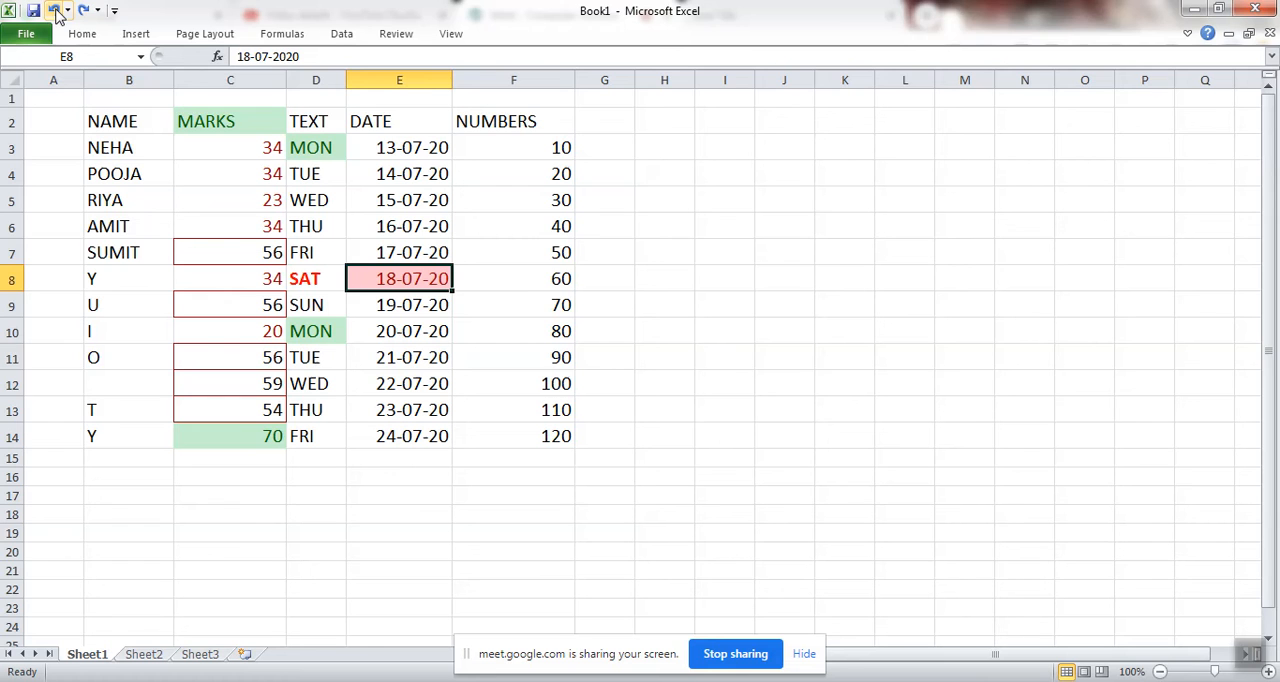
click(82, 36)
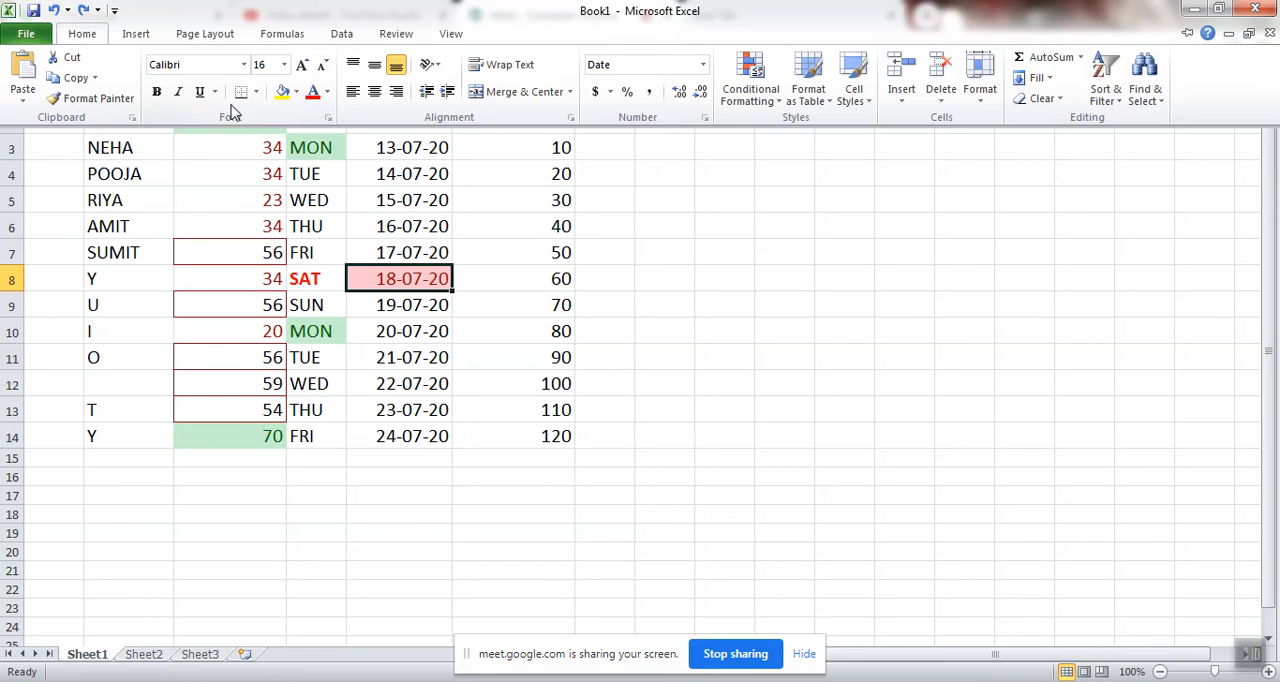
click(752, 100)
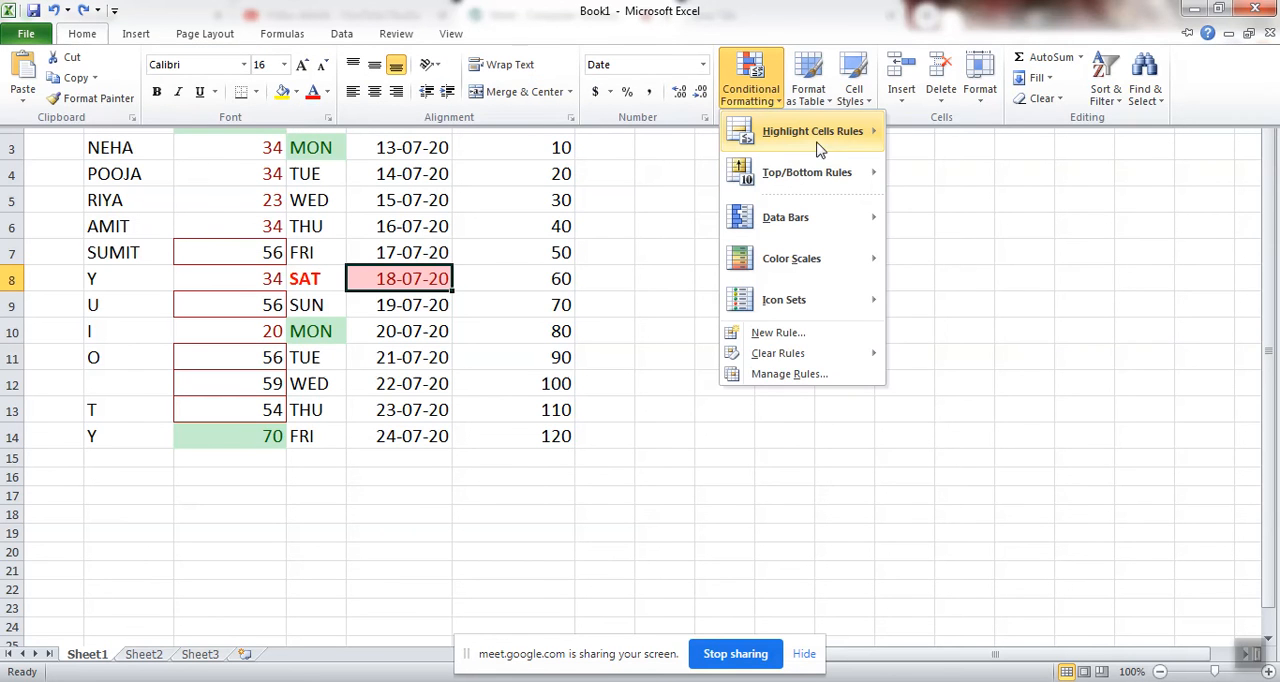
mouse_move(860, 133)
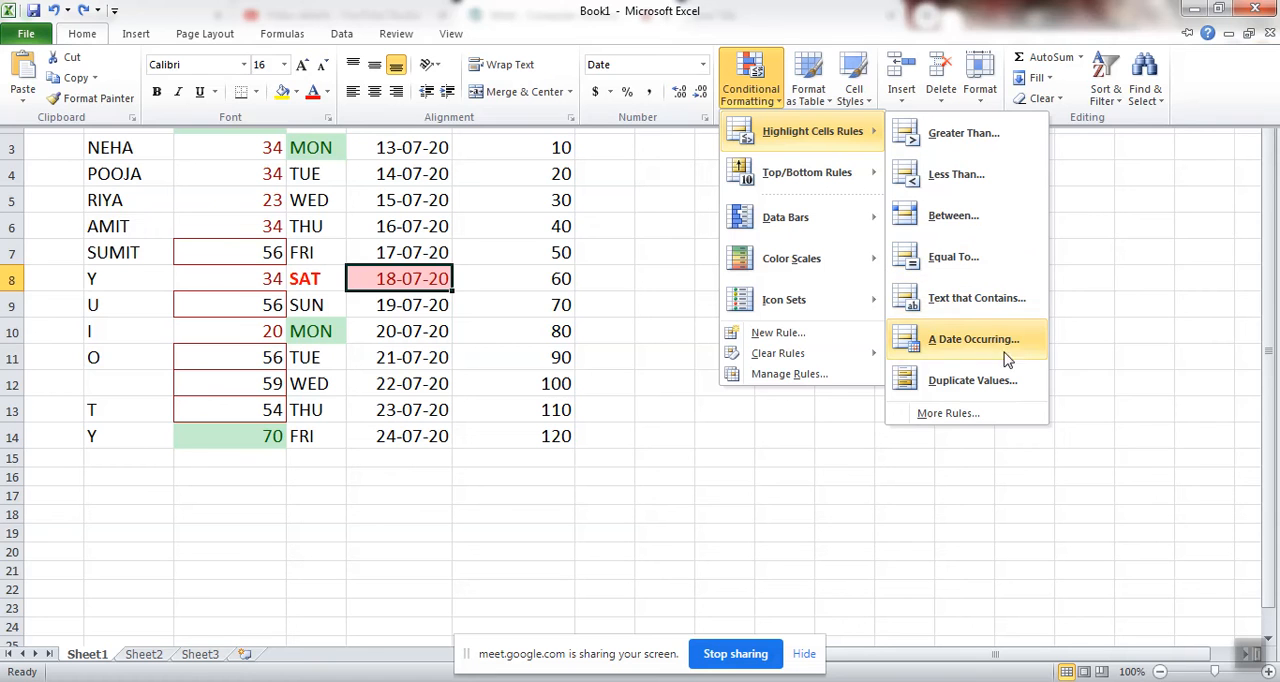
click(574, 316)
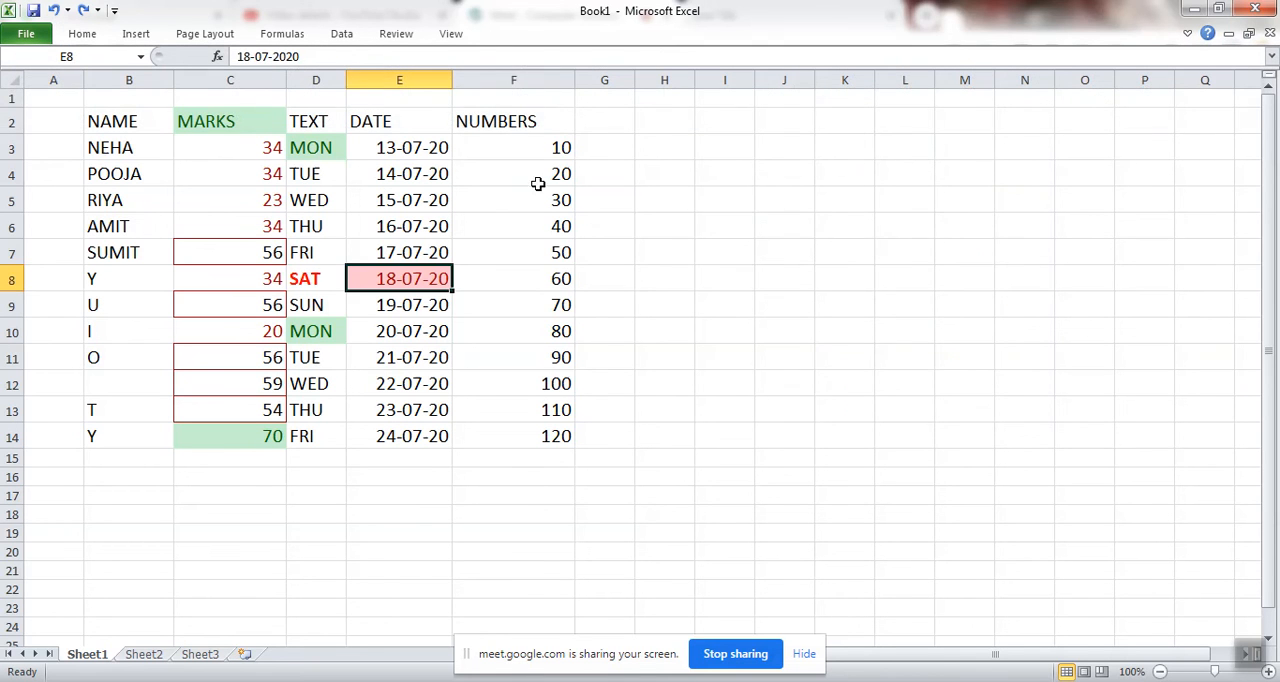
Step: Start a Duplicate Values highlight rule for all of column D and preview it with Duplicate values
click(519, 79)
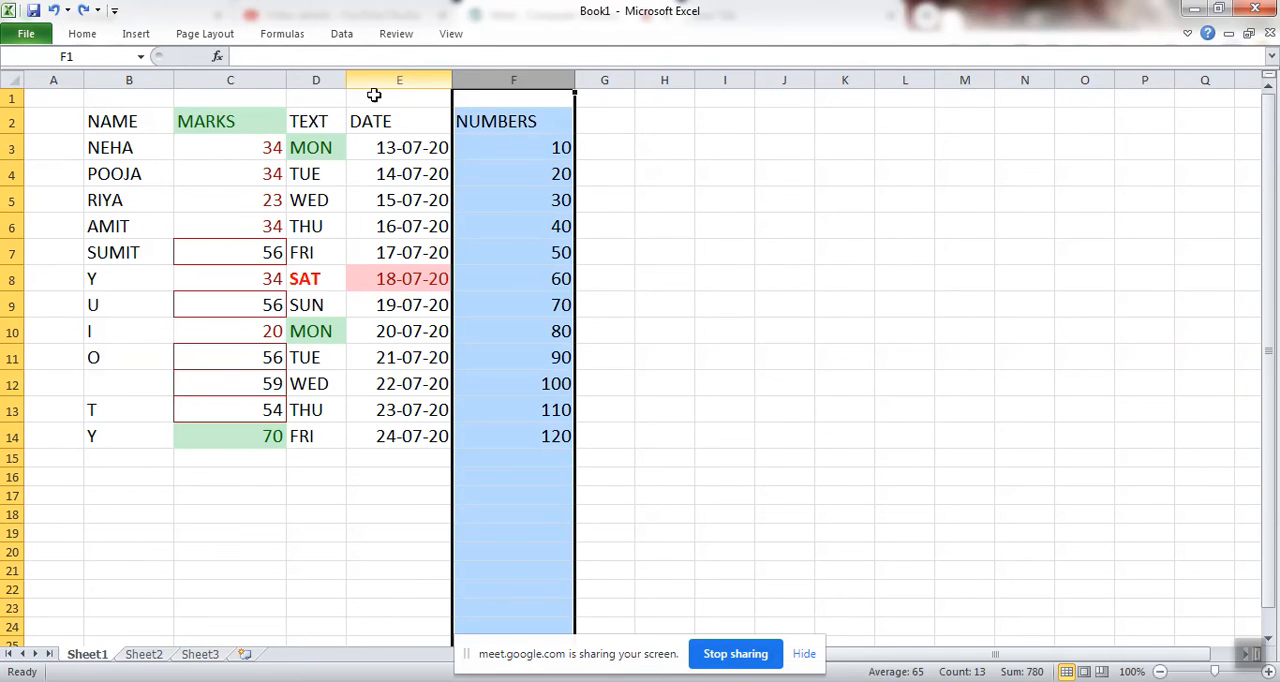
click(316, 79)
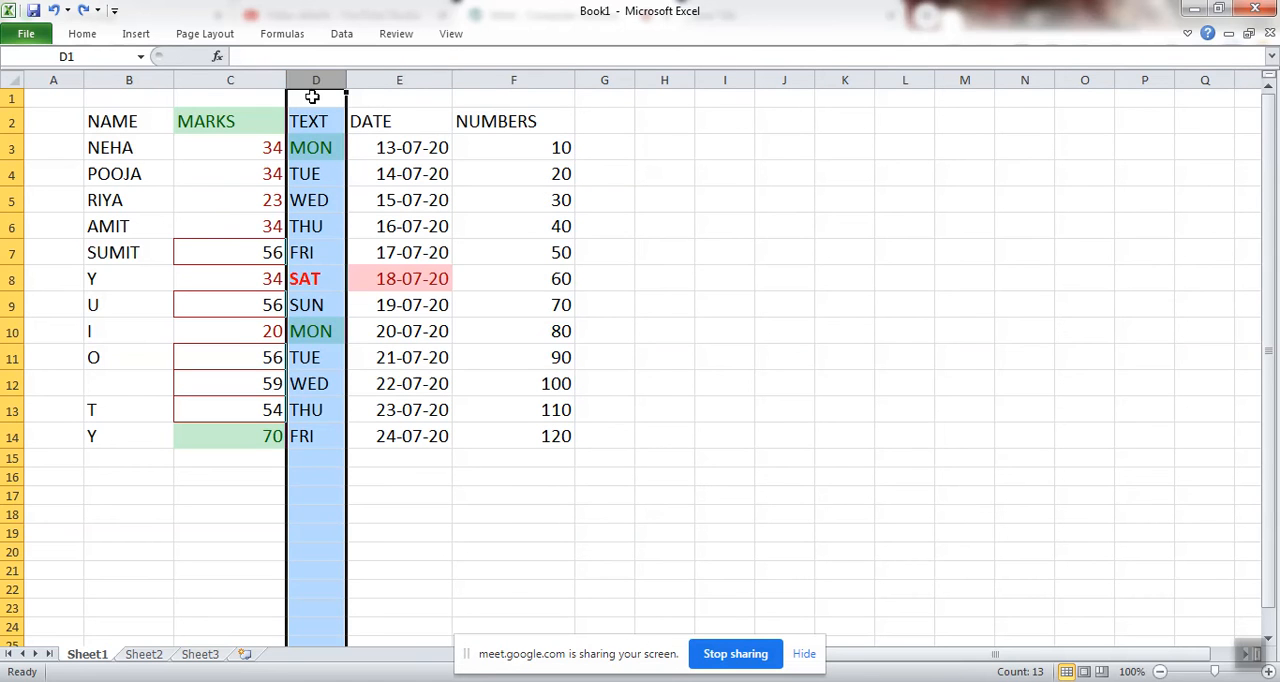
click(83, 38)
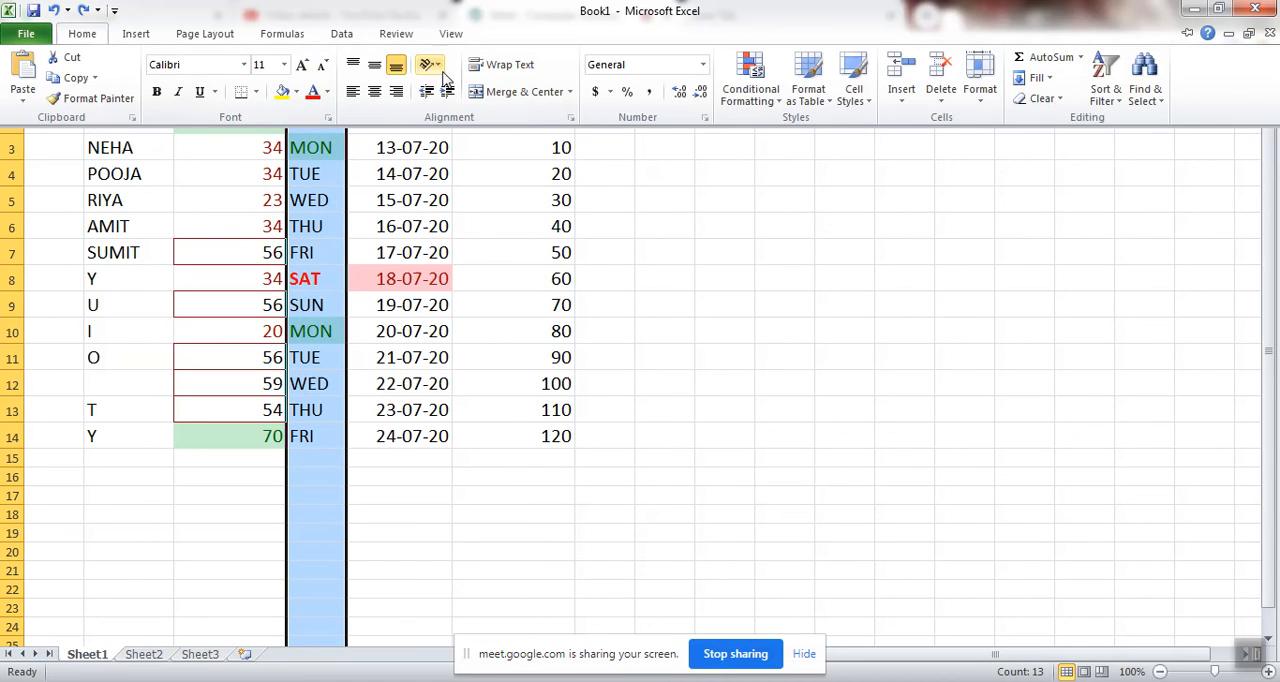
click(750, 80)
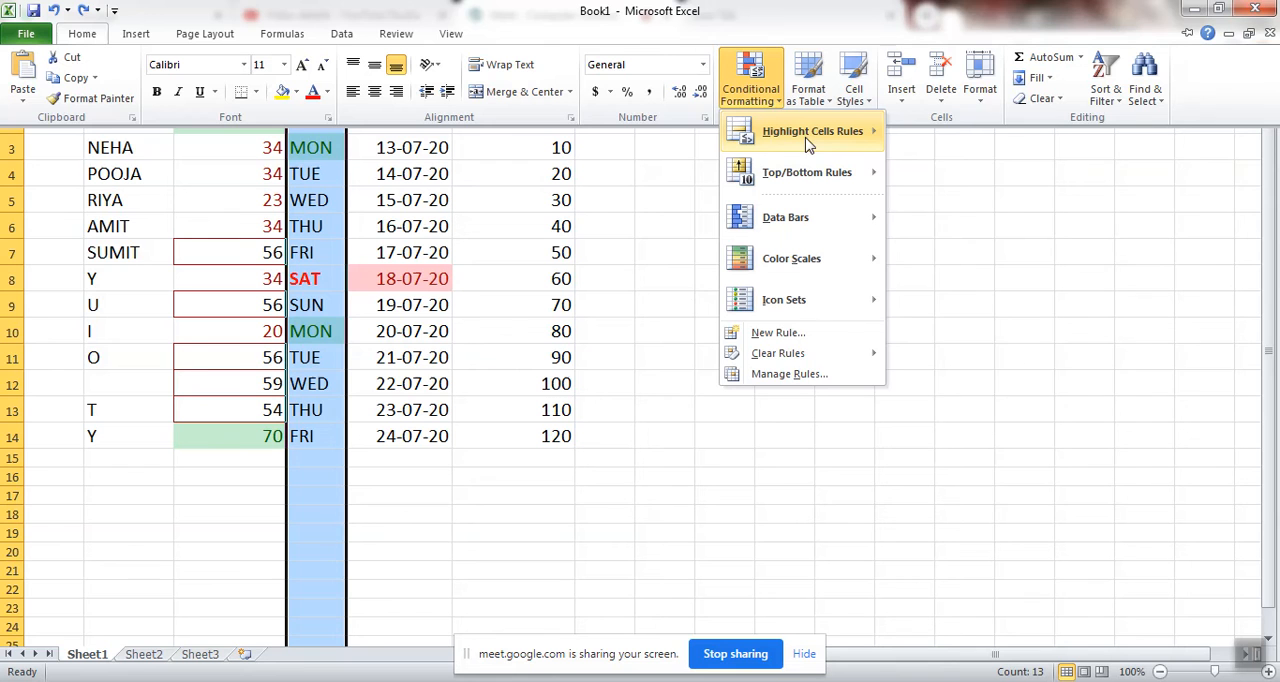
mouse_move(885, 138)
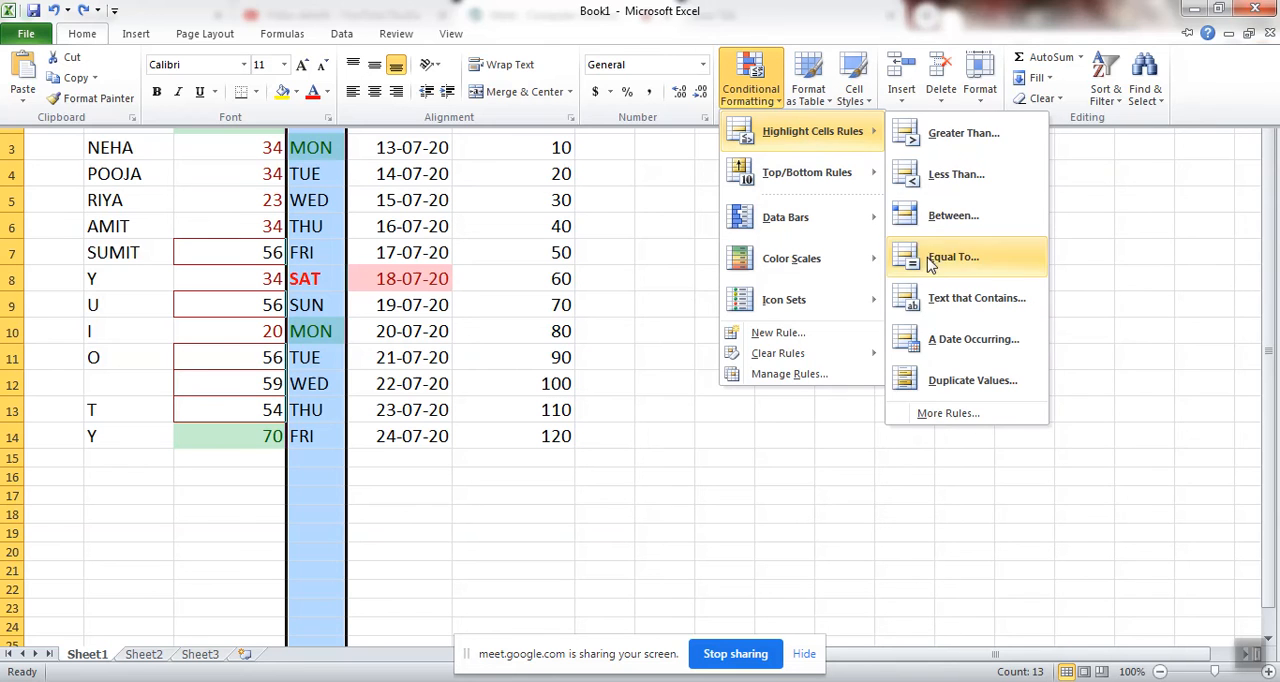
click(975, 380)
click(623, 331)
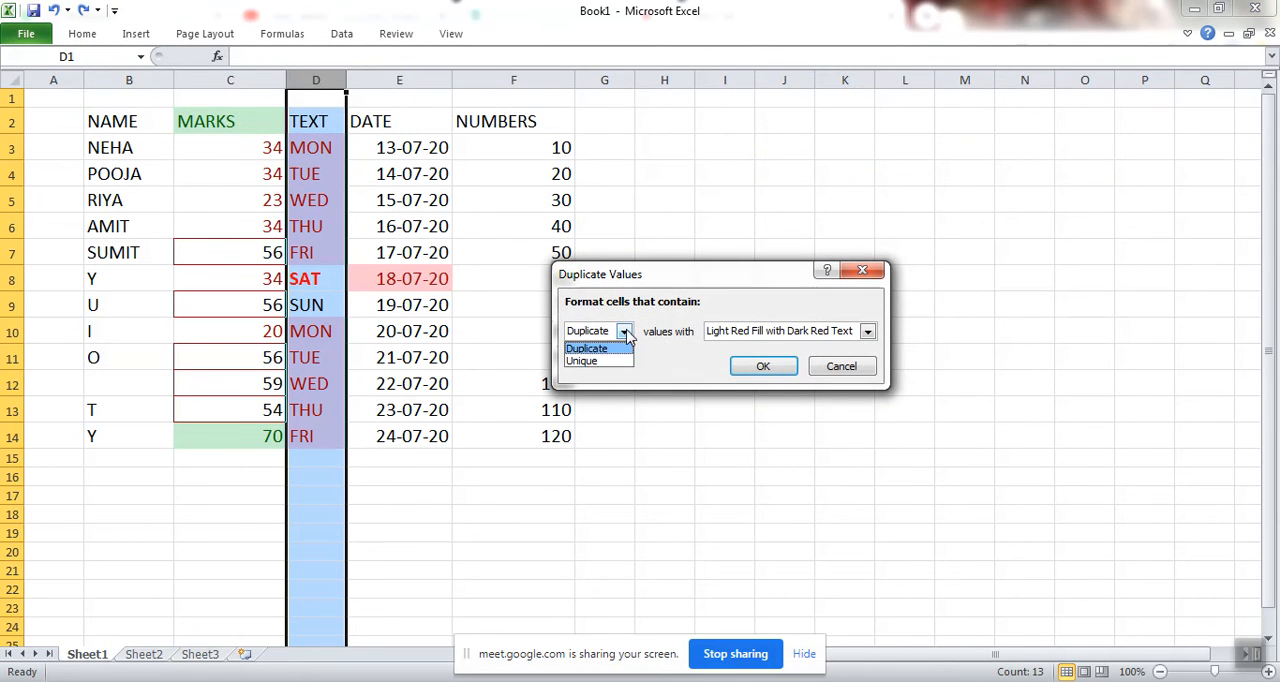
click(617, 348)
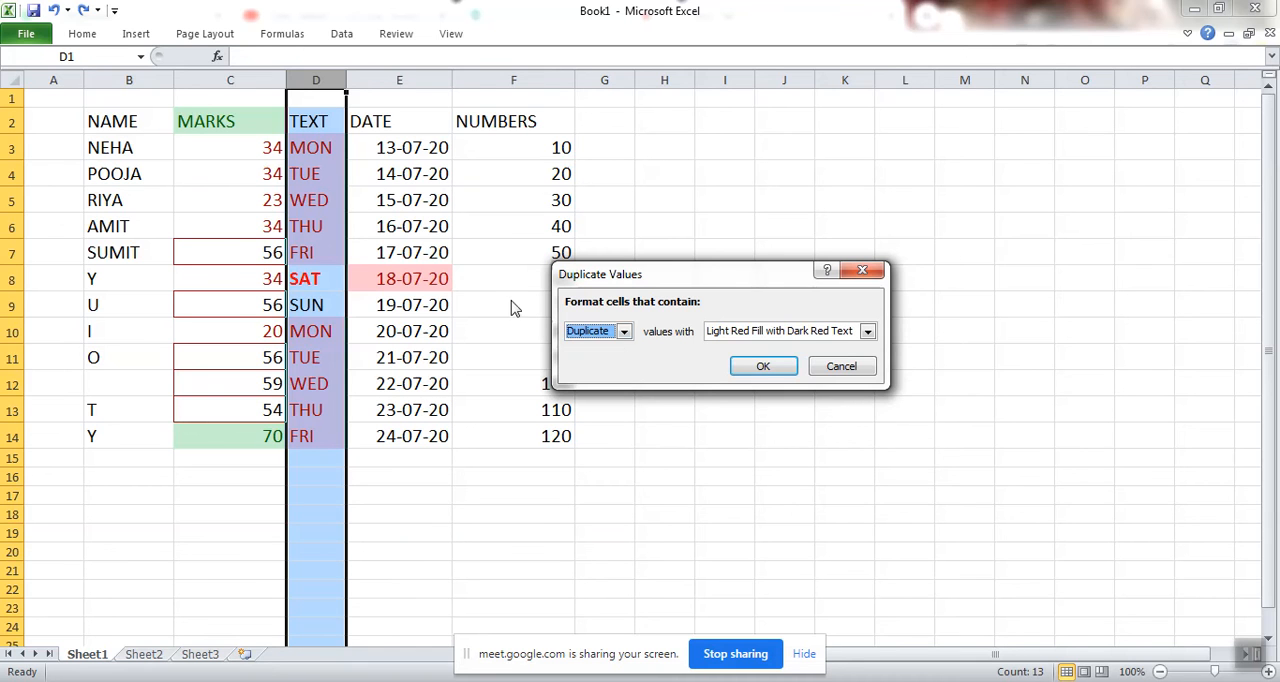
Step: Switch the rule on column D to Unique values and apply it with Yellow Fill with Dark Yellow Text
click(624, 333)
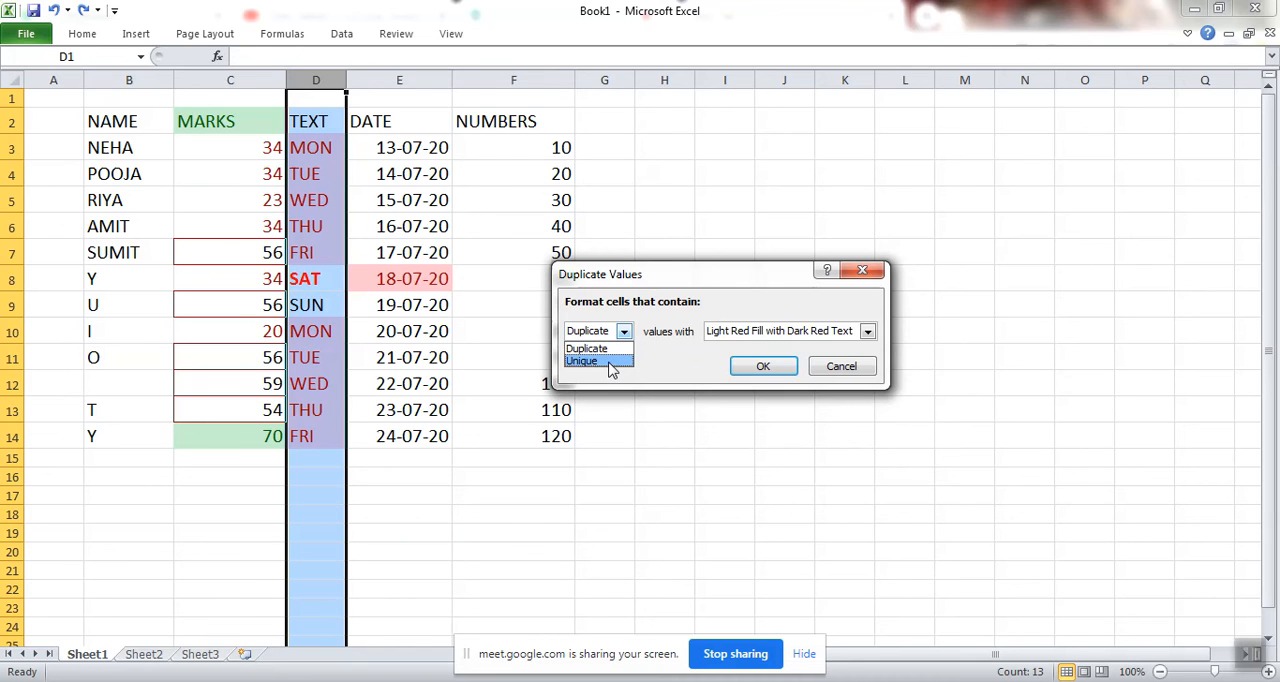
click(598, 361)
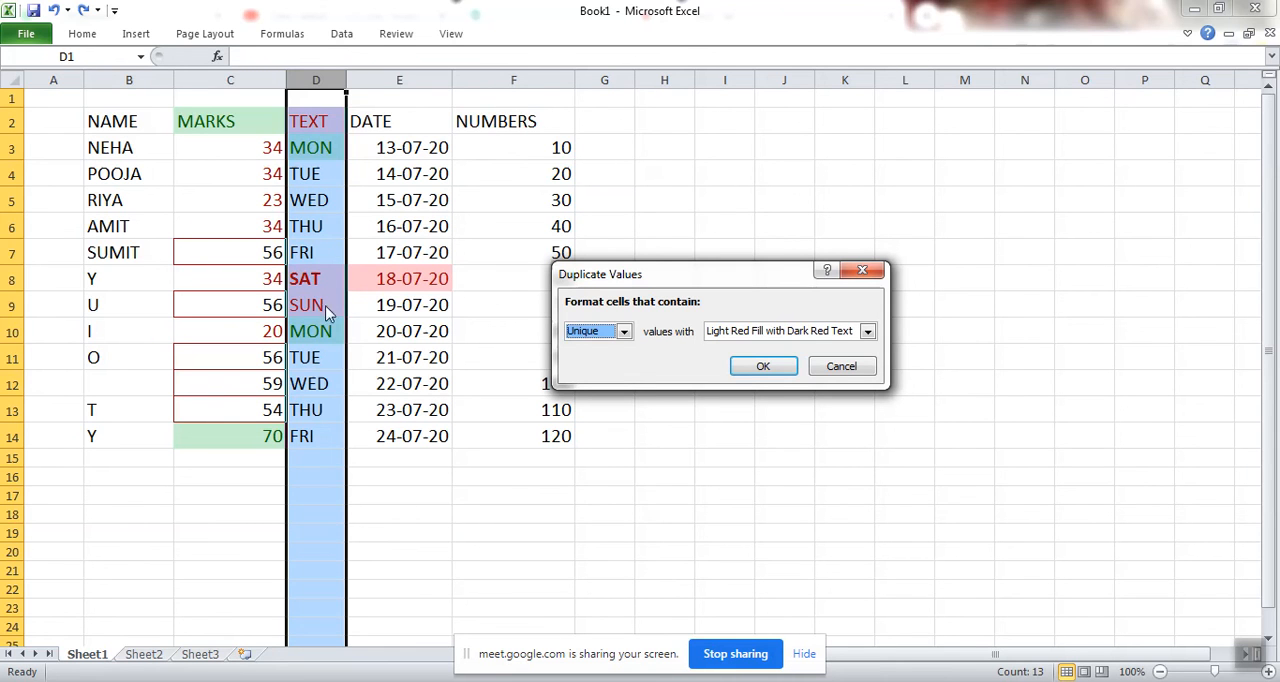
click(866, 331)
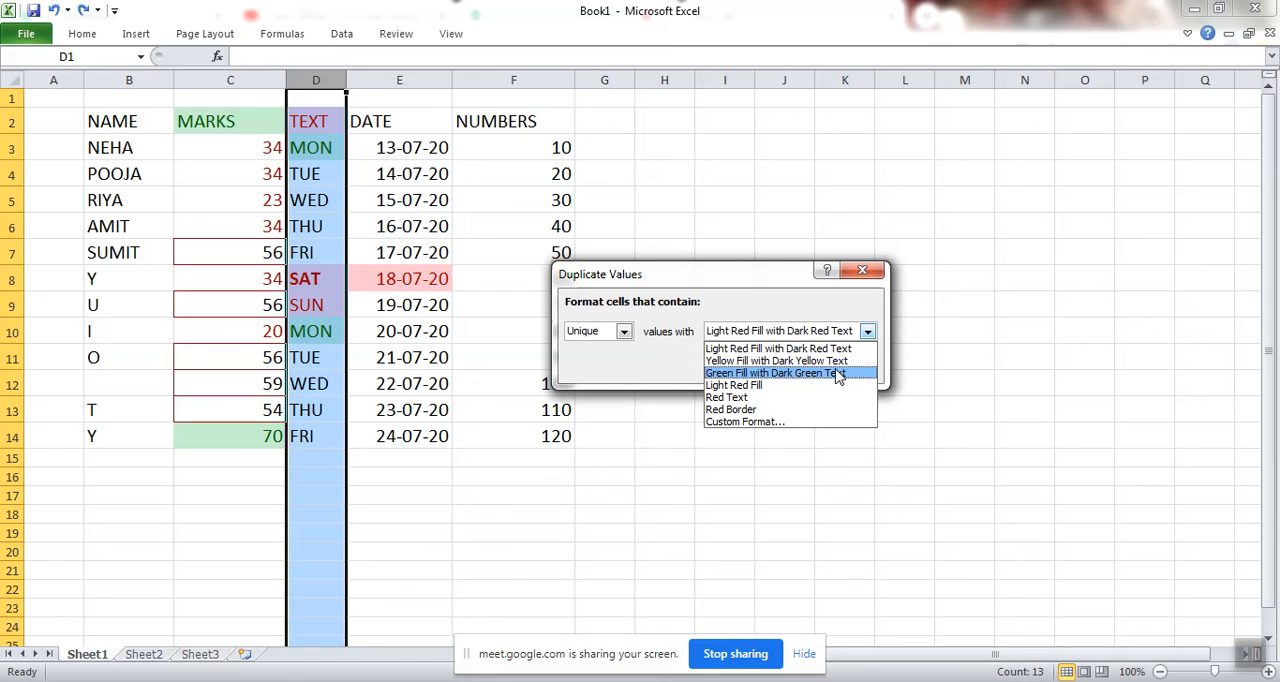
click(847, 361)
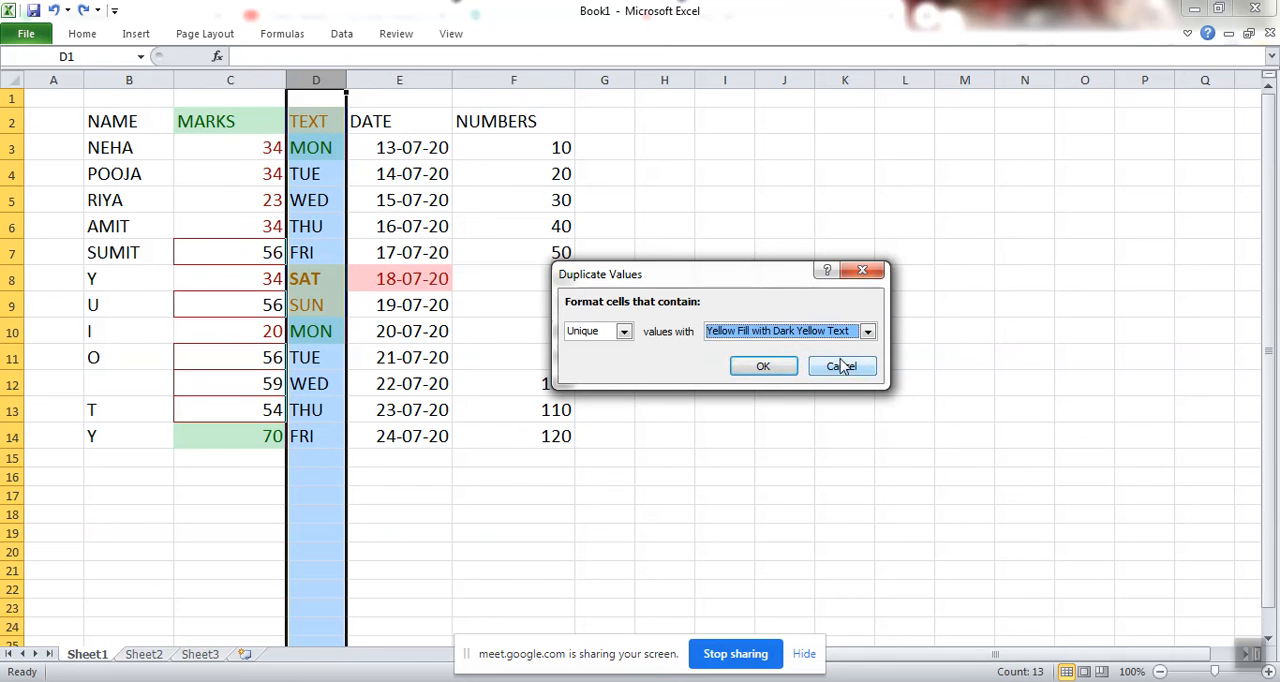
click(771, 366)
Step: Examine the highlighted cells in column D, comparing the whole column including its TEXT header with only the day names
click(440, 323)
click(322, 280)
click(316, 127)
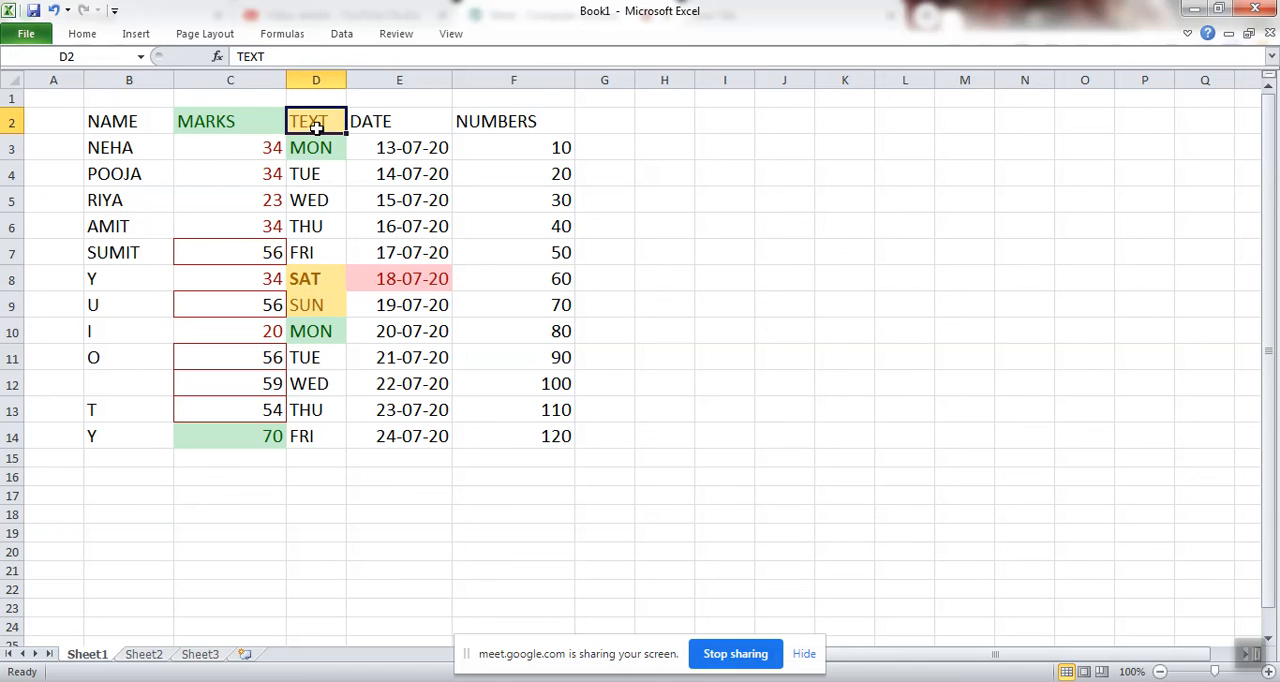
click(322, 142)
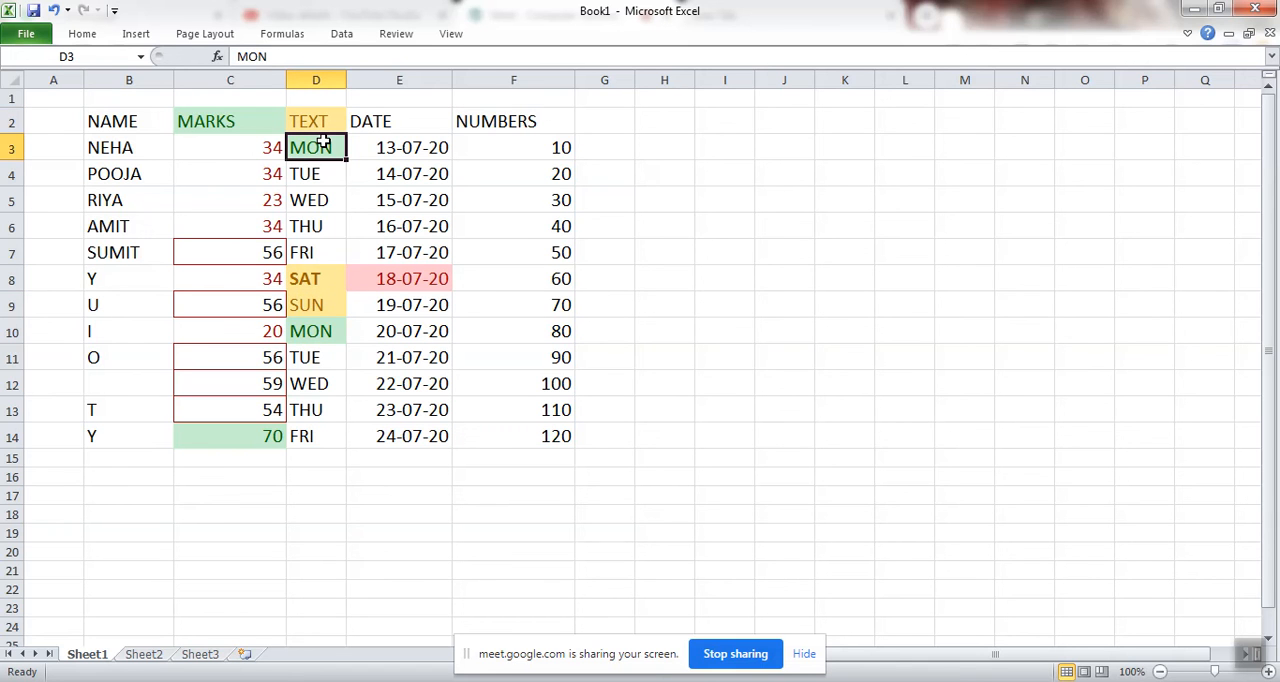
click(317, 79)
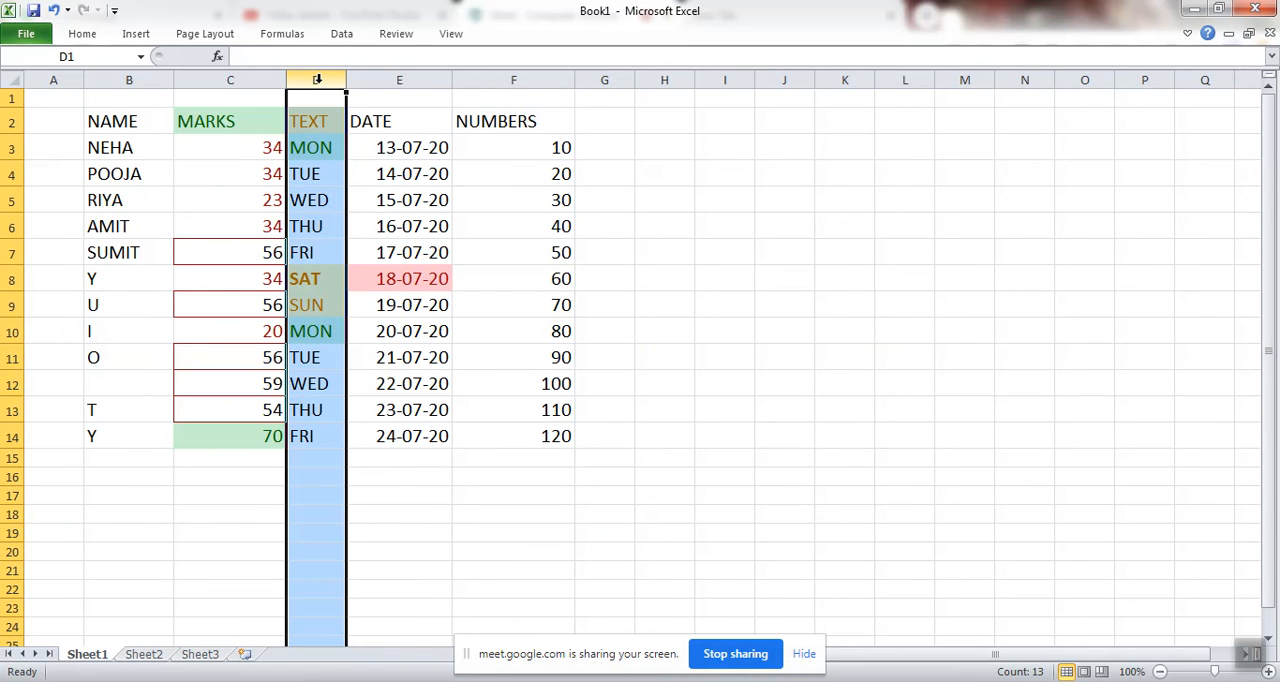
click(328, 147)
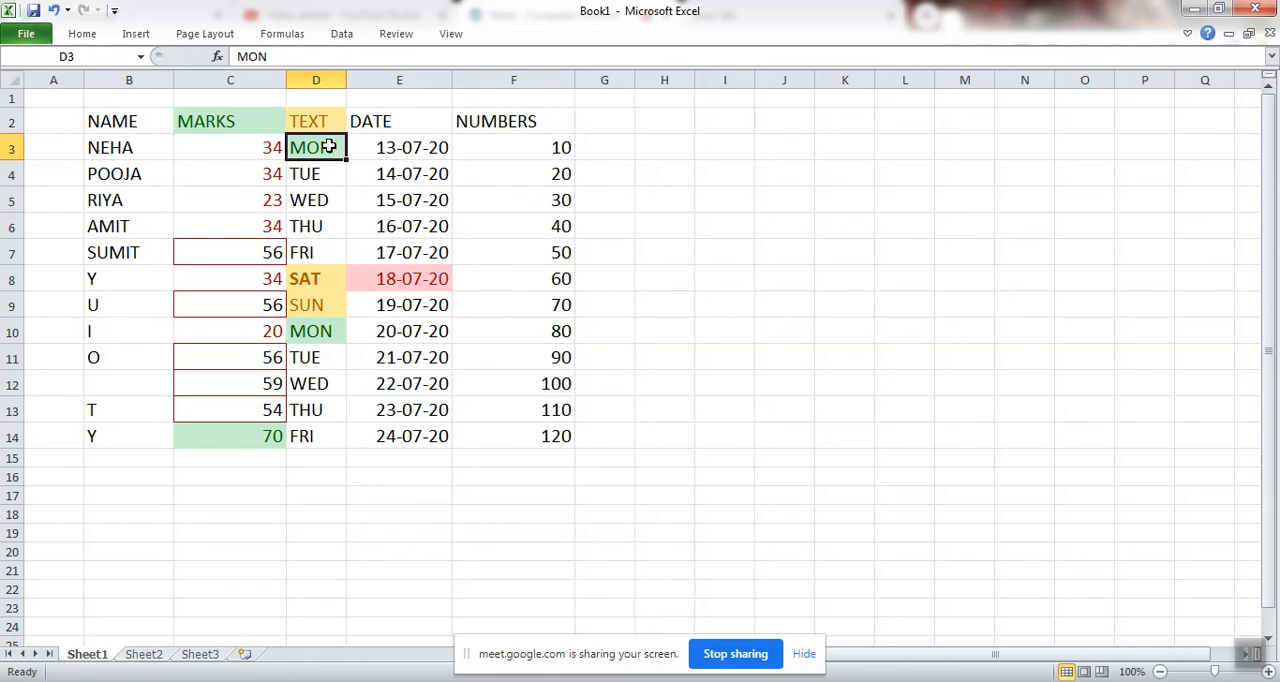
key(shift+Down)
key(shift+Down)
key(shift+Down)
key(shift+Down)
key(shift+Down)
key(shift+Down)
key(shift+Down)
key(shift+Down)
key(shift+Down)
key(shift+Down)
key(shift+Down)
key(shift+Down)
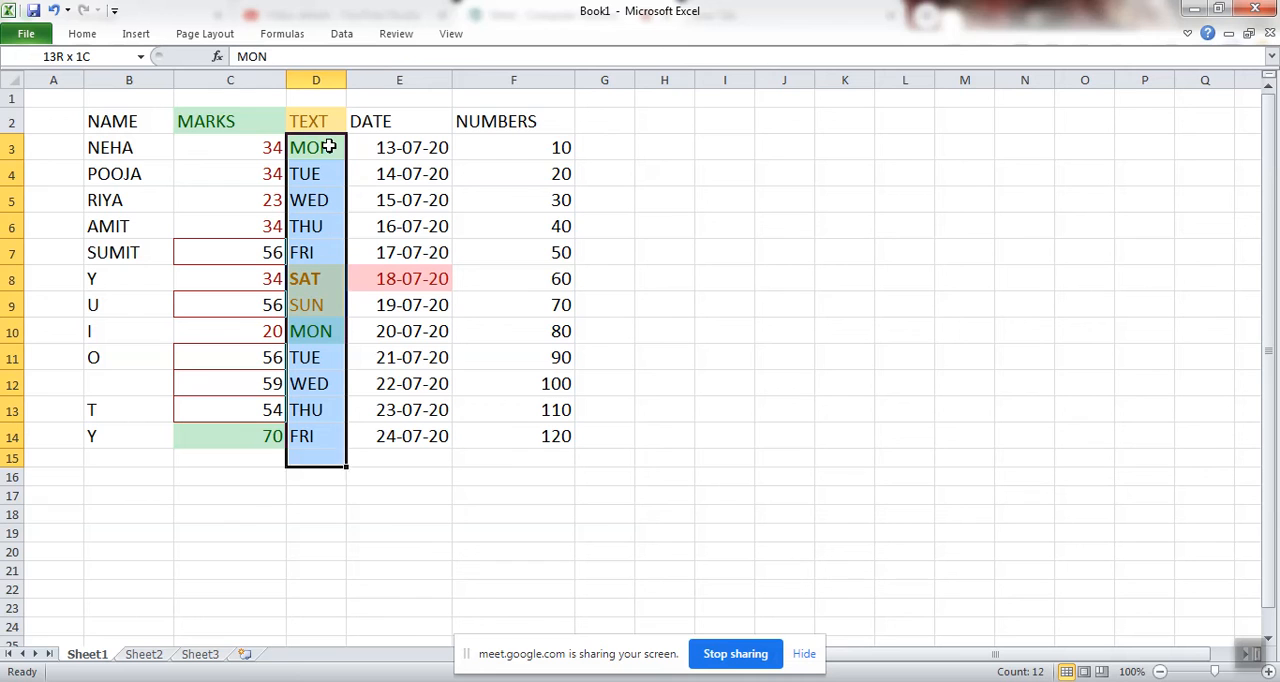
key(shift+Up)
click(312, 79)
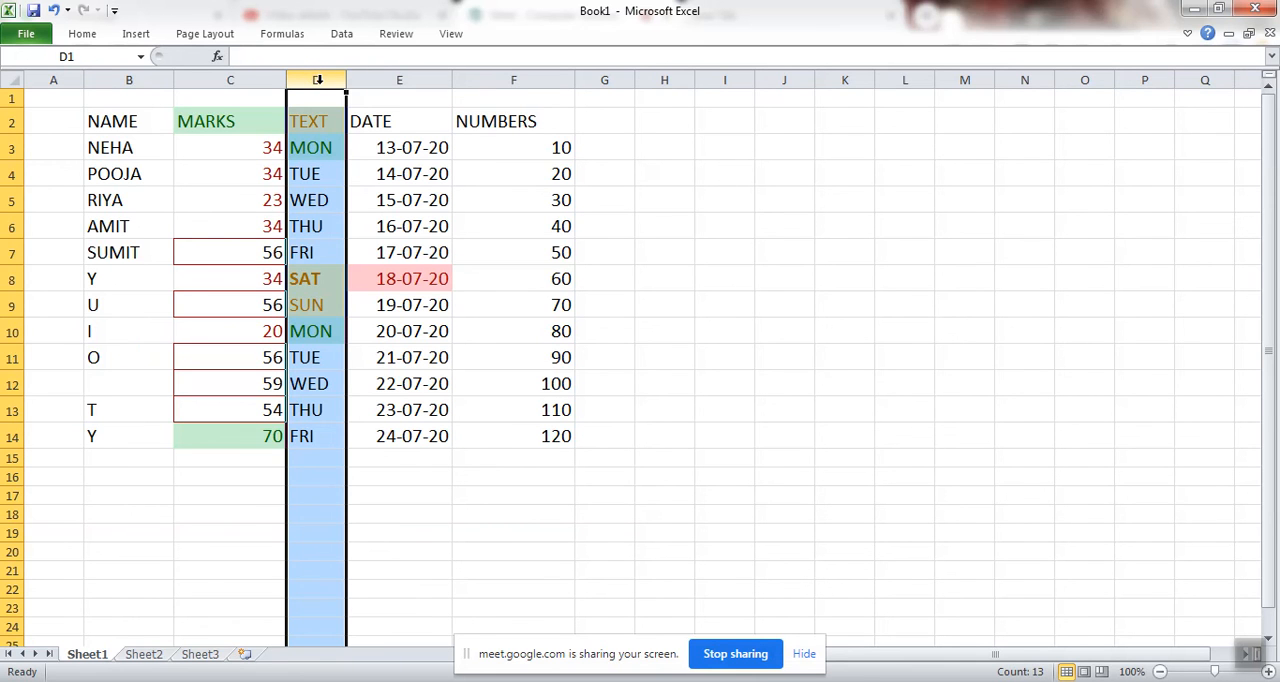
click(314, 152)
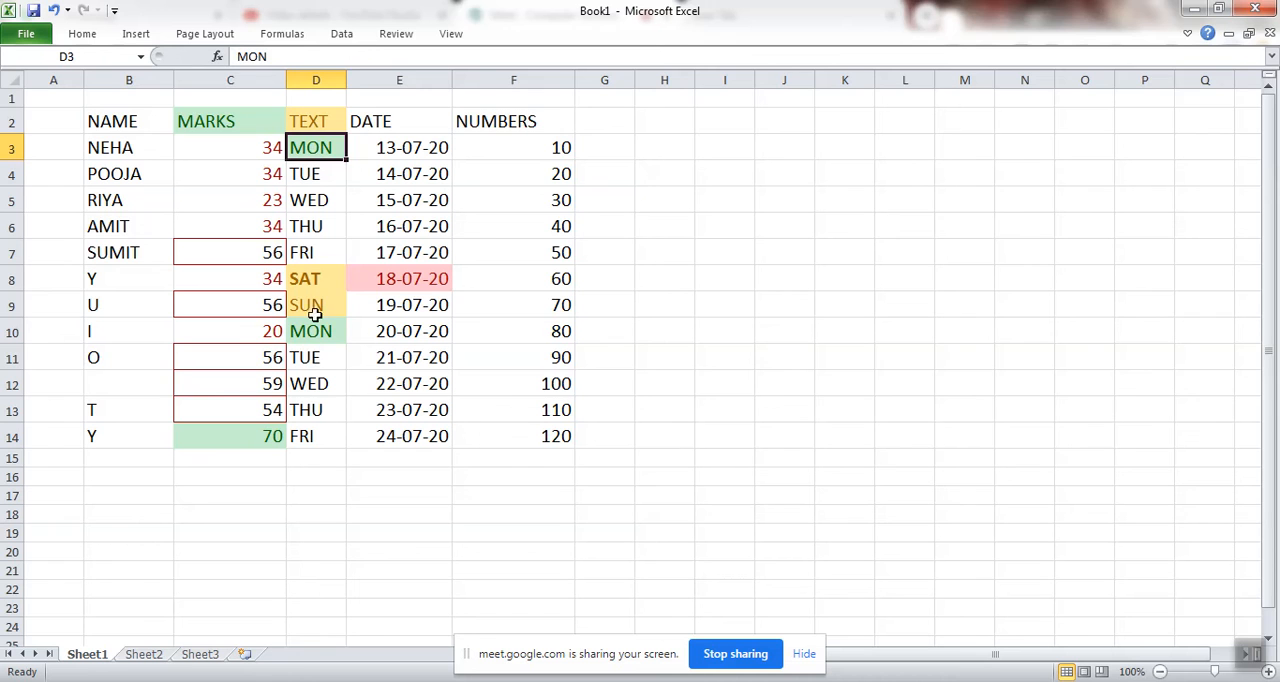
click(309, 125)
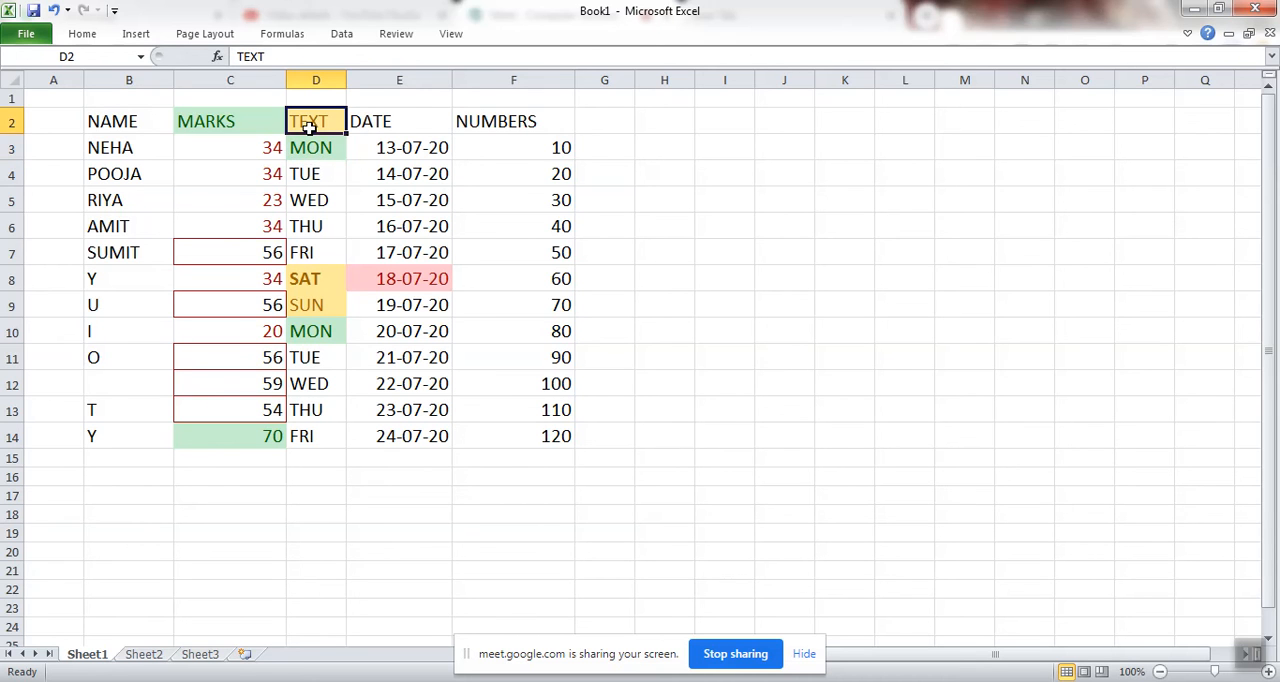
Step: Check which day names in the TEXT column occur once and which are repeated in the second week
click(314, 150)
click(318, 227)
key(Down)
key(Down)
key(Down)
key(Up)
key(Down)
key(Up)
key(Down)
key(Up)
key(Down)
click(315, 280)
click(320, 152)
click(327, 202)
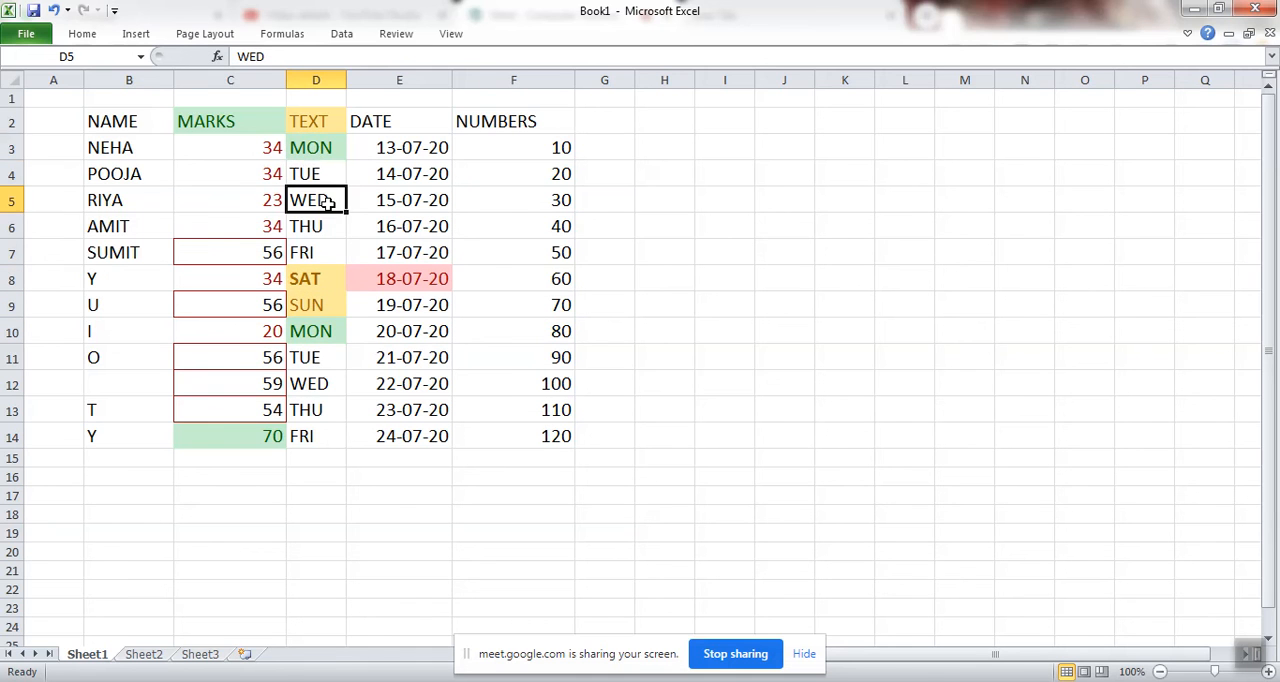
drag(323, 148, 317, 247)
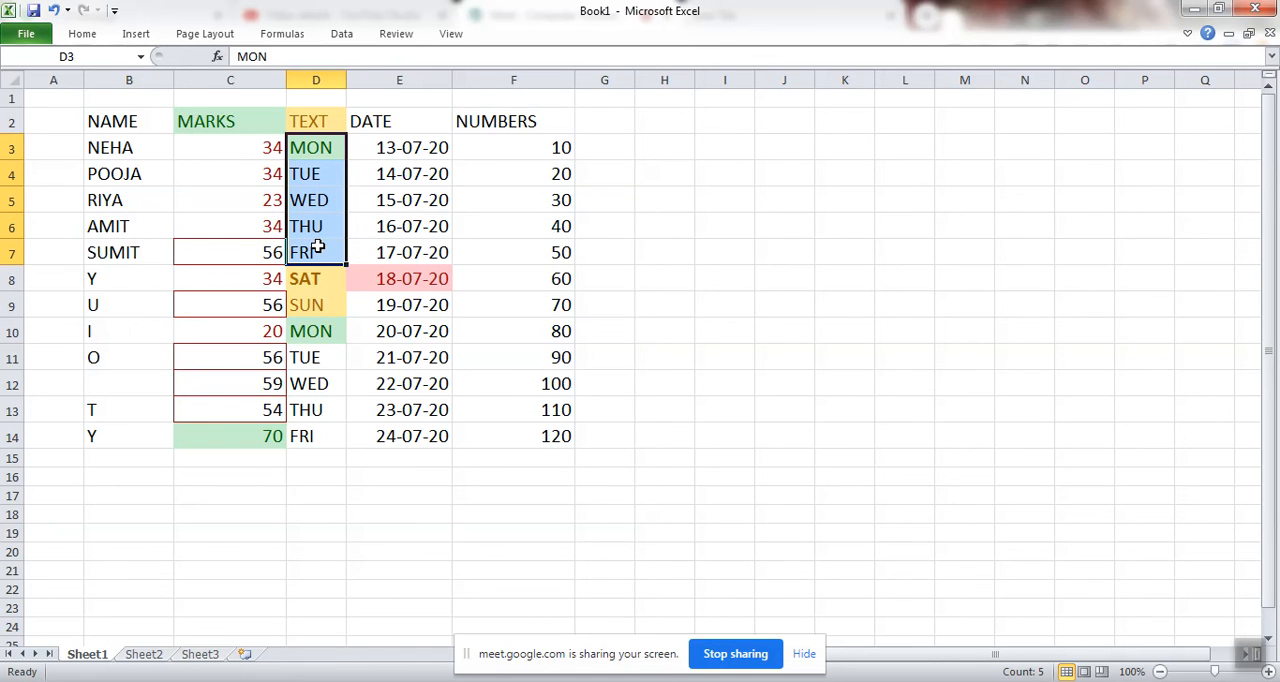
drag(324, 357, 329, 420)
click(329, 432)
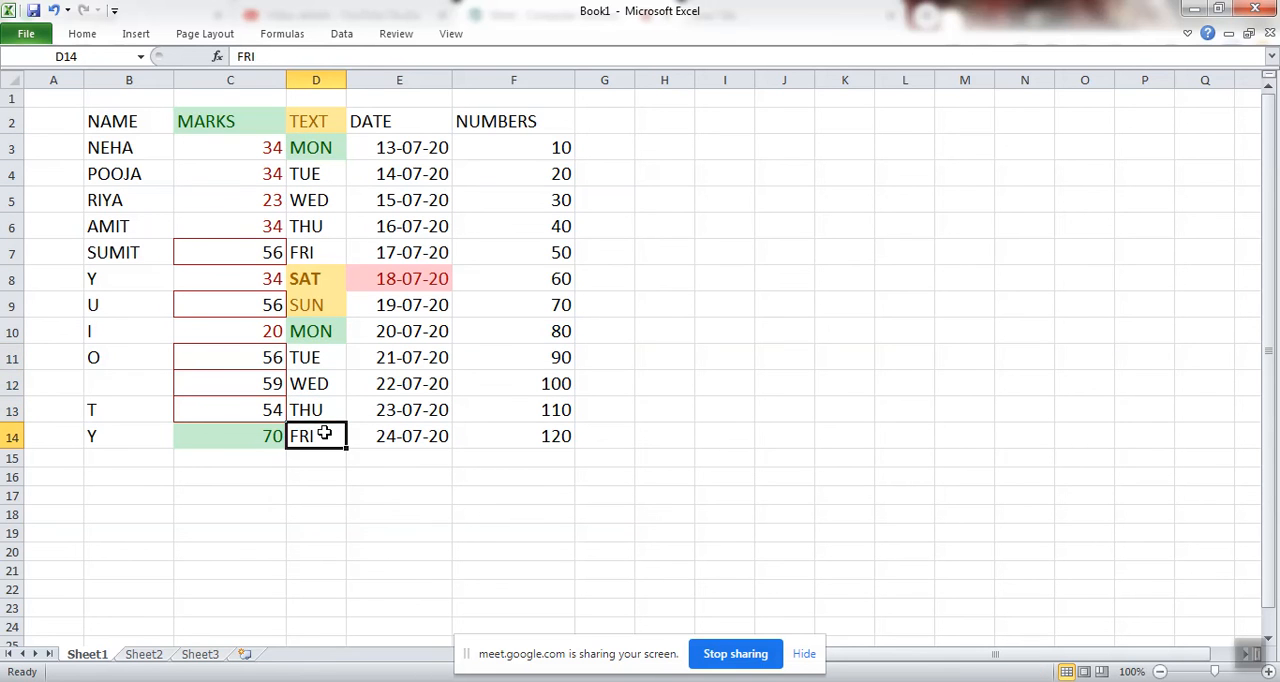
click(302, 356)
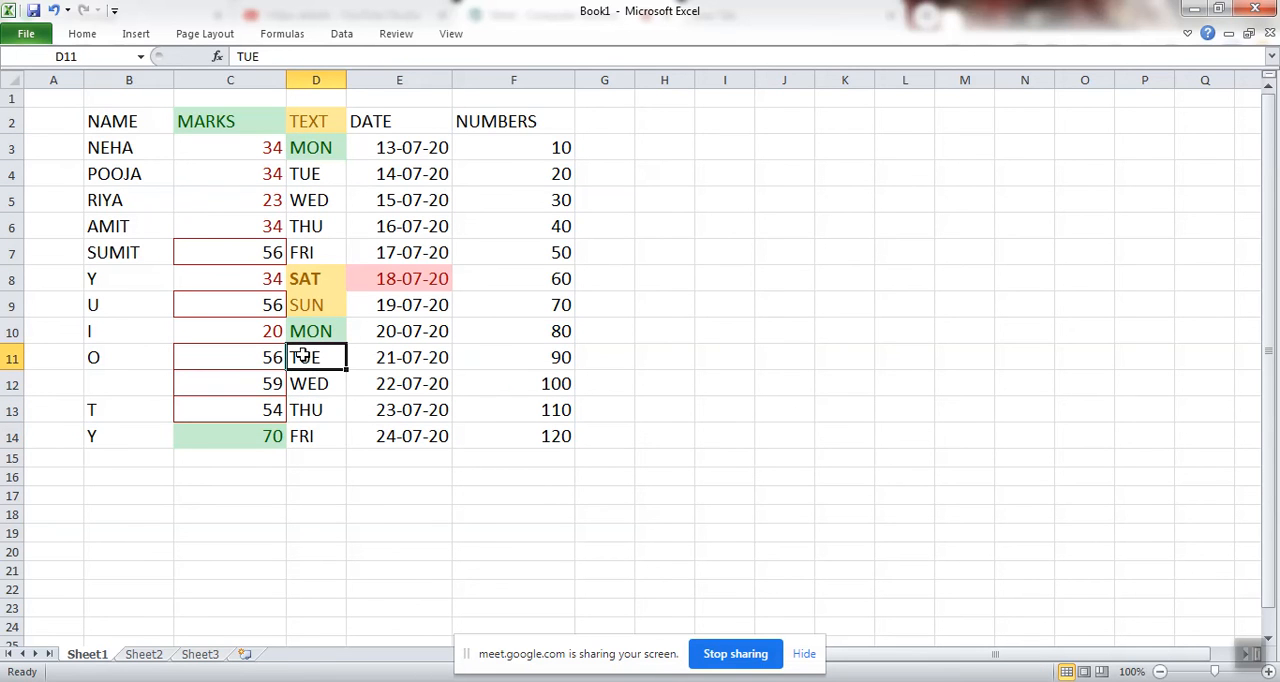
click(88, 39)
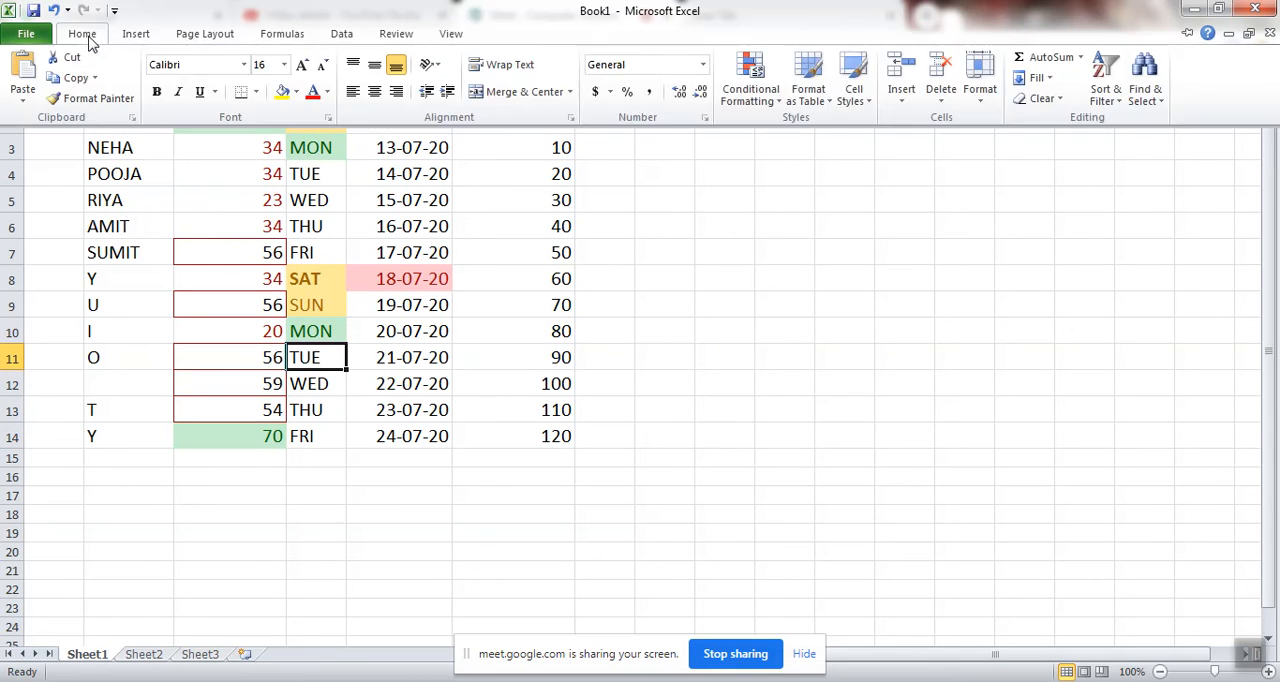
click(756, 108)
mouse_move(803, 138)
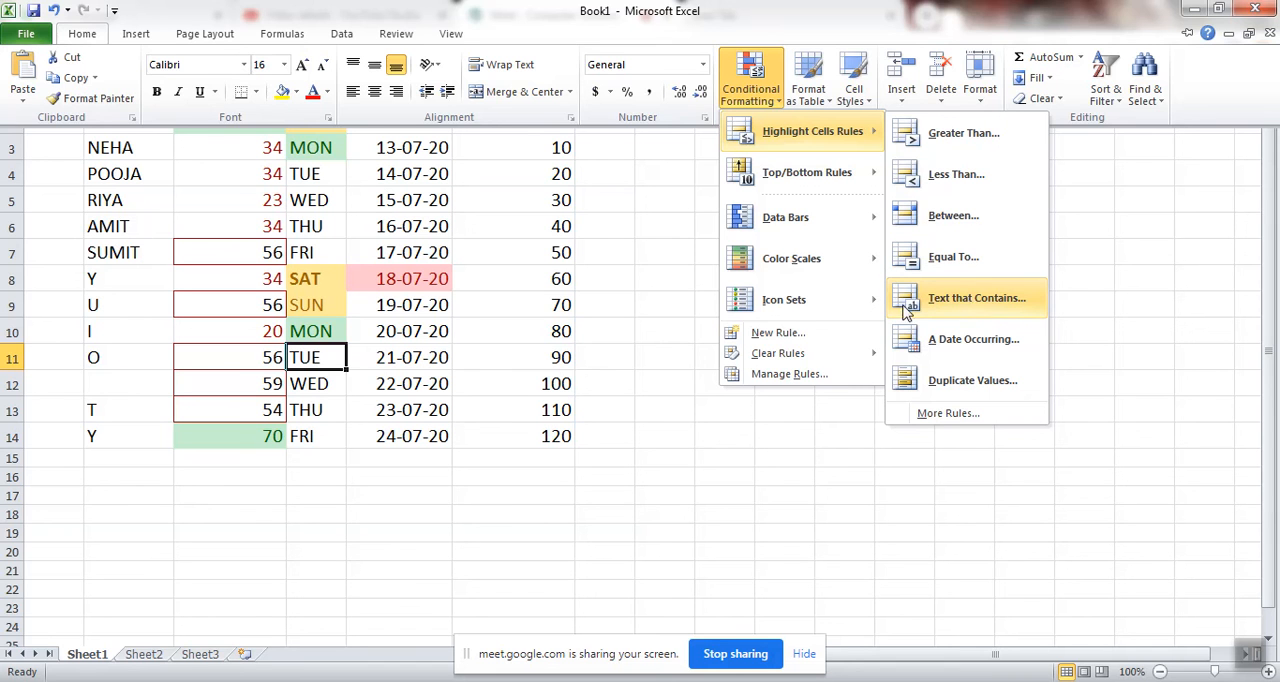
click(621, 290)
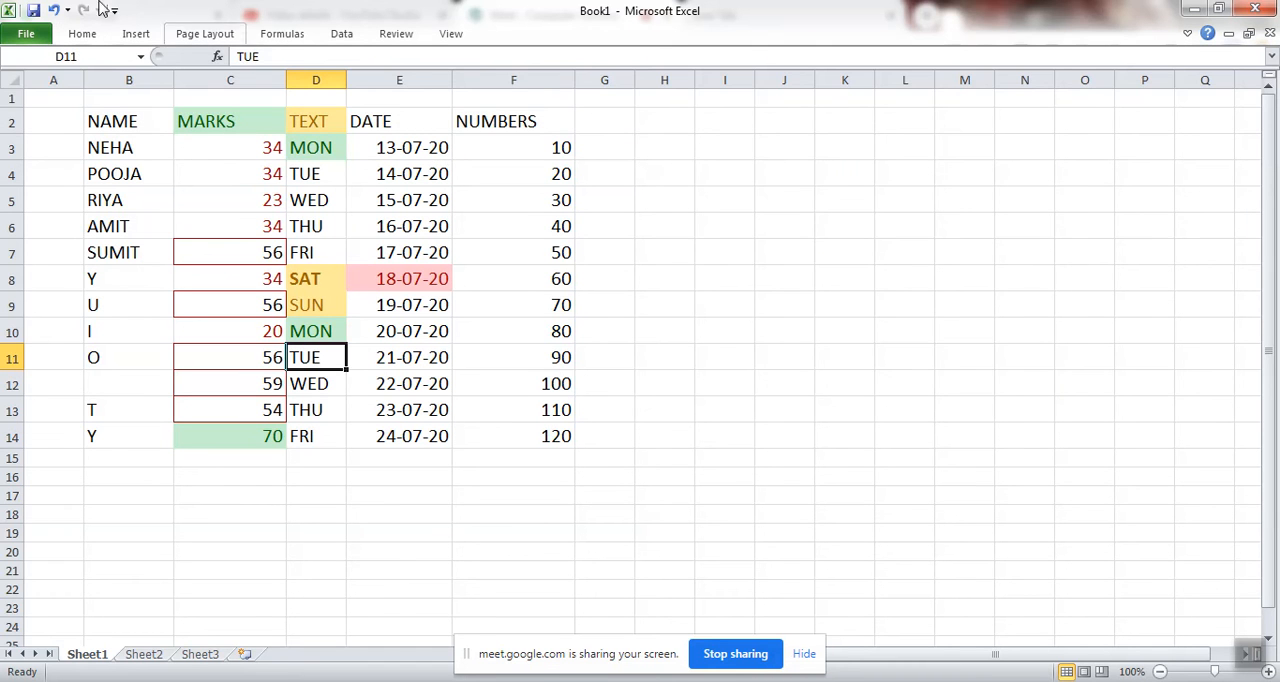
click(400, 79)
click(522, 79)
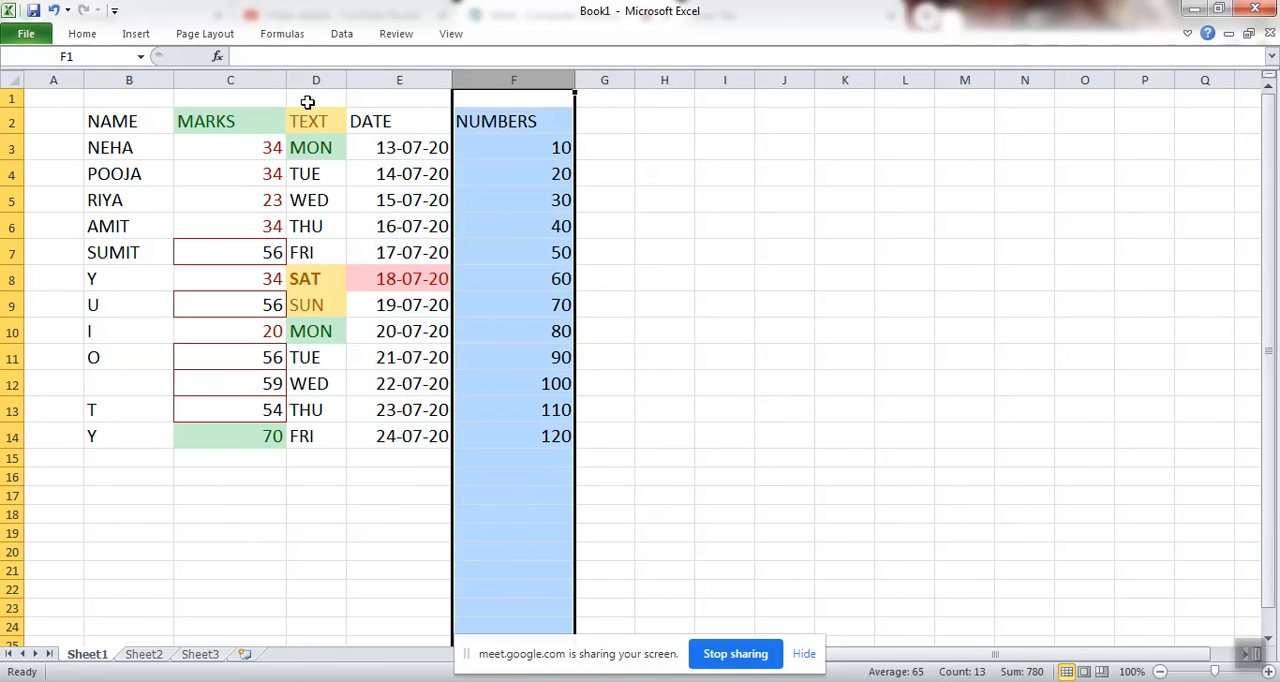
click(88, 34)
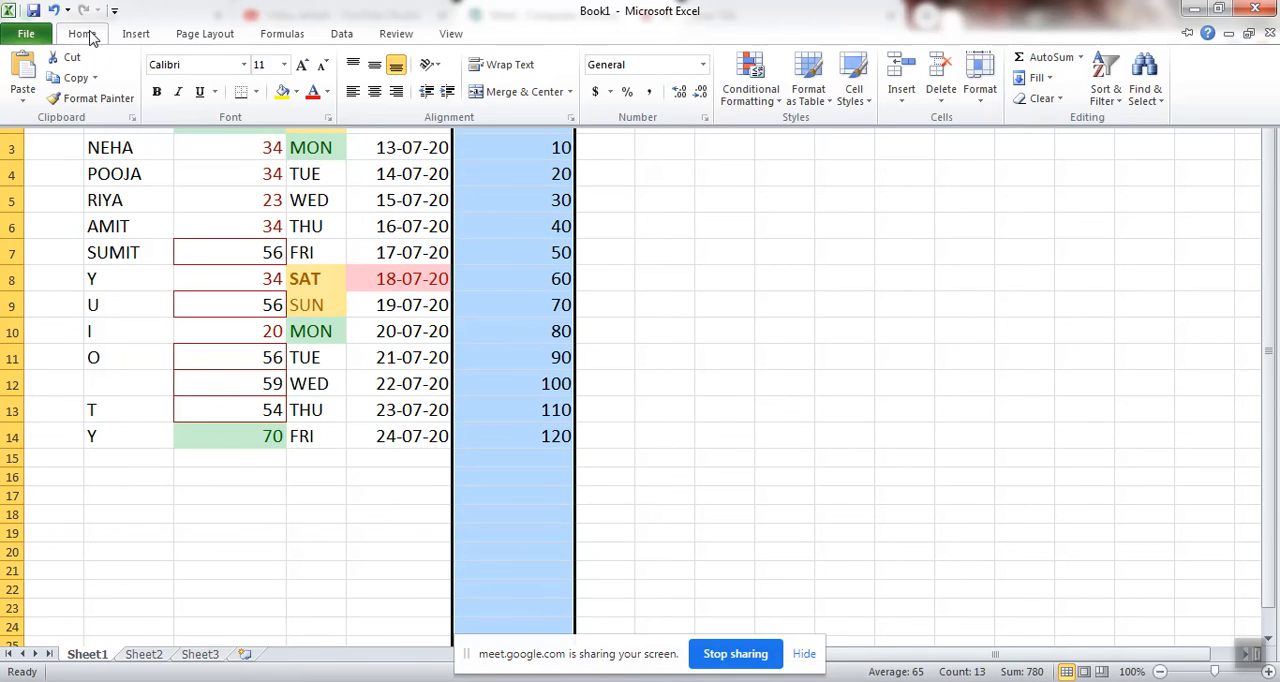
click(303, 244)
Step: Review the kinds of values held in the MARKS, TEXT, DATE and NUMBERS columns
click(240, 115)
key(Down)
key(Down)
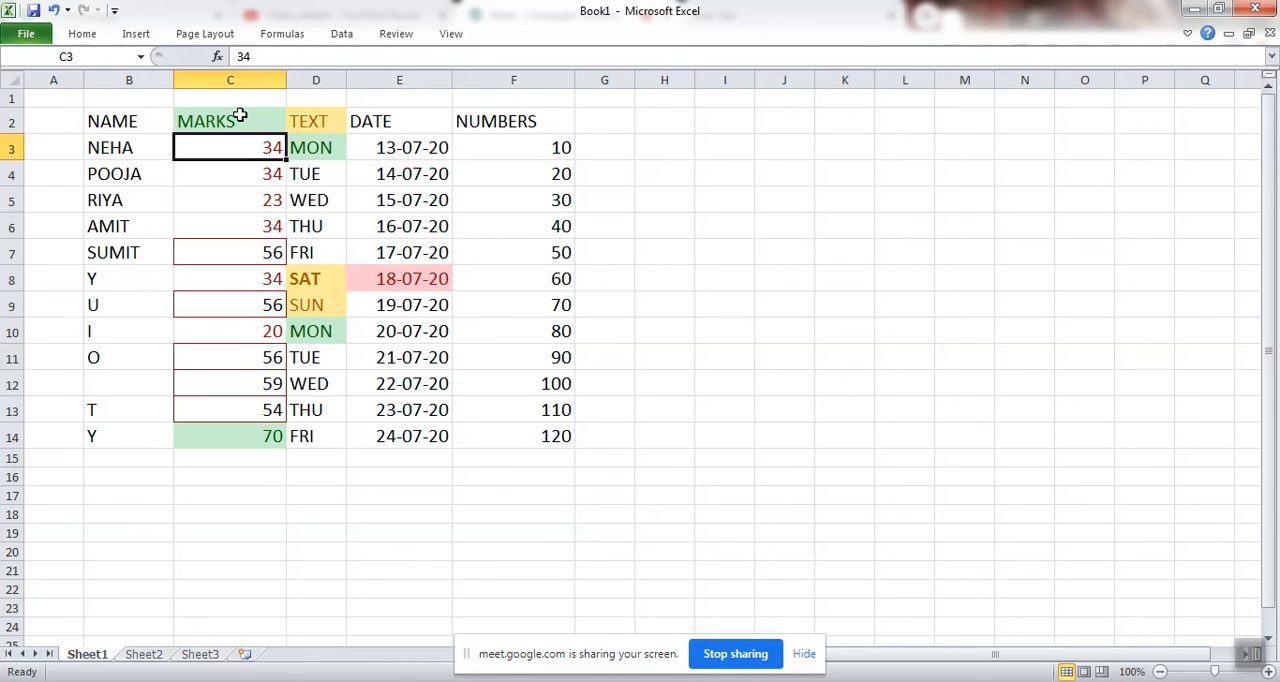
key(Right)
key(Down)
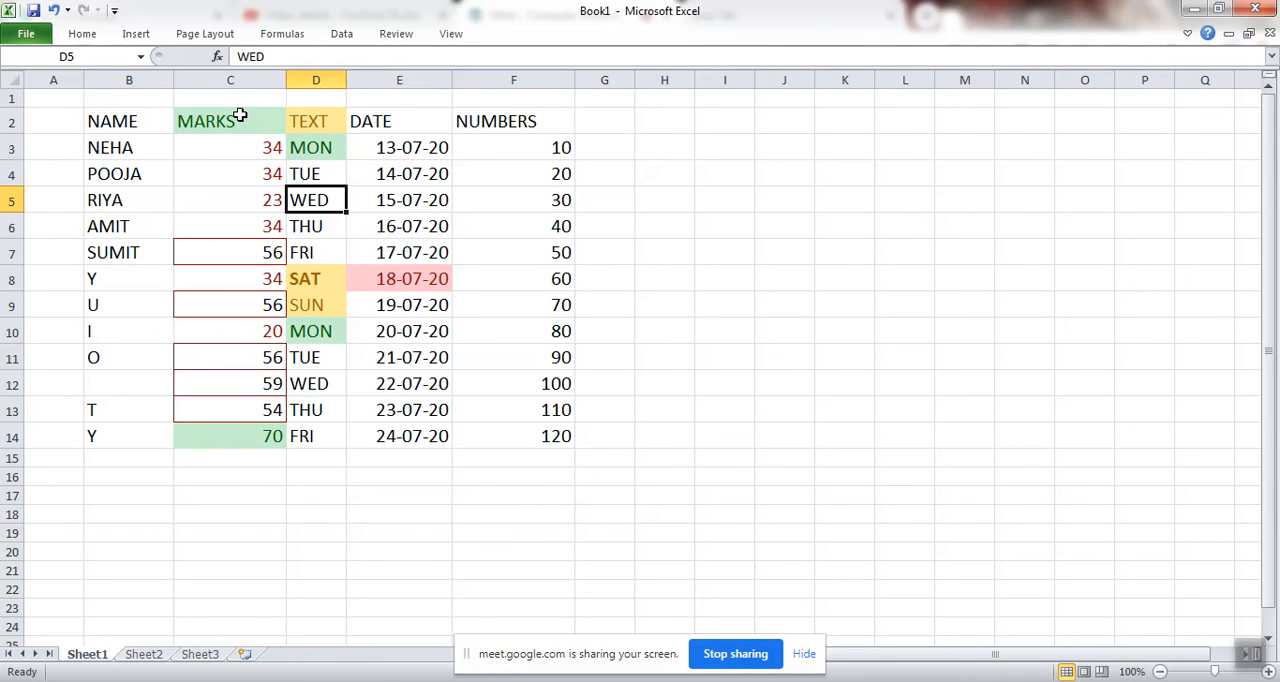
key(Right)
key(Up)
key(Up)
key(Down)
key(Right)
key(Up)
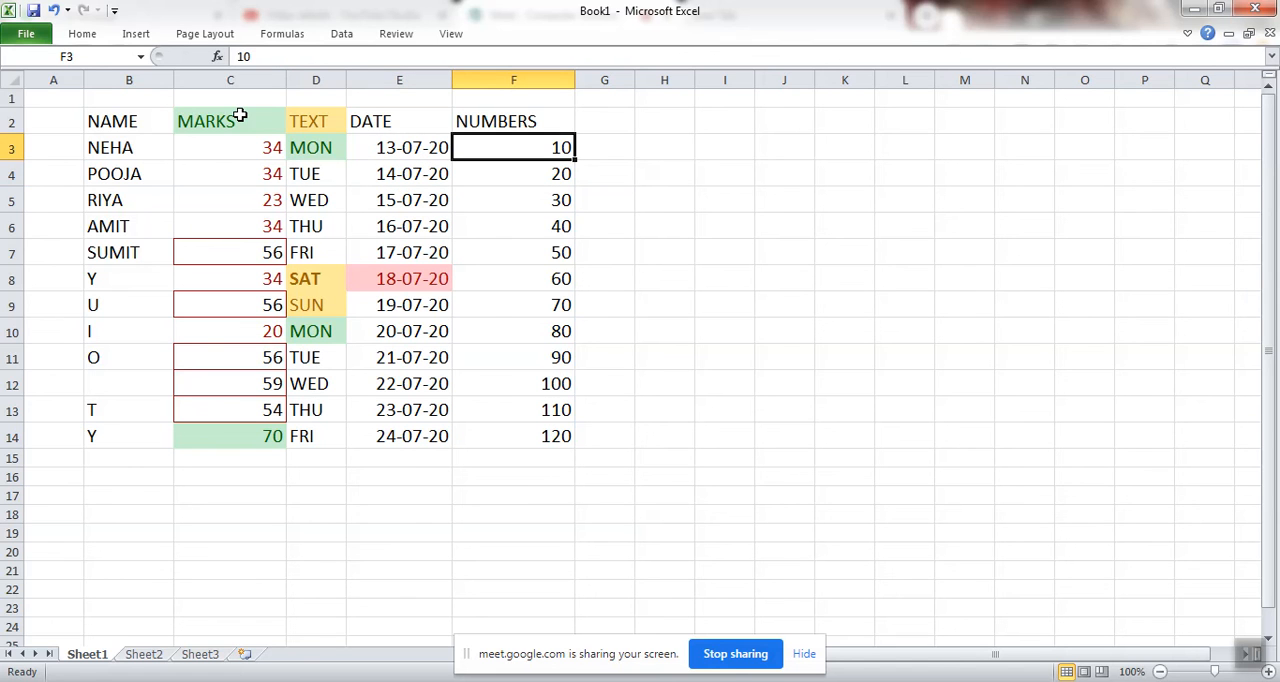
Step: Start a Duplicate Values rule on column F and preview it for Unique values with the whole NUMBERS column in view
click(500, 79)
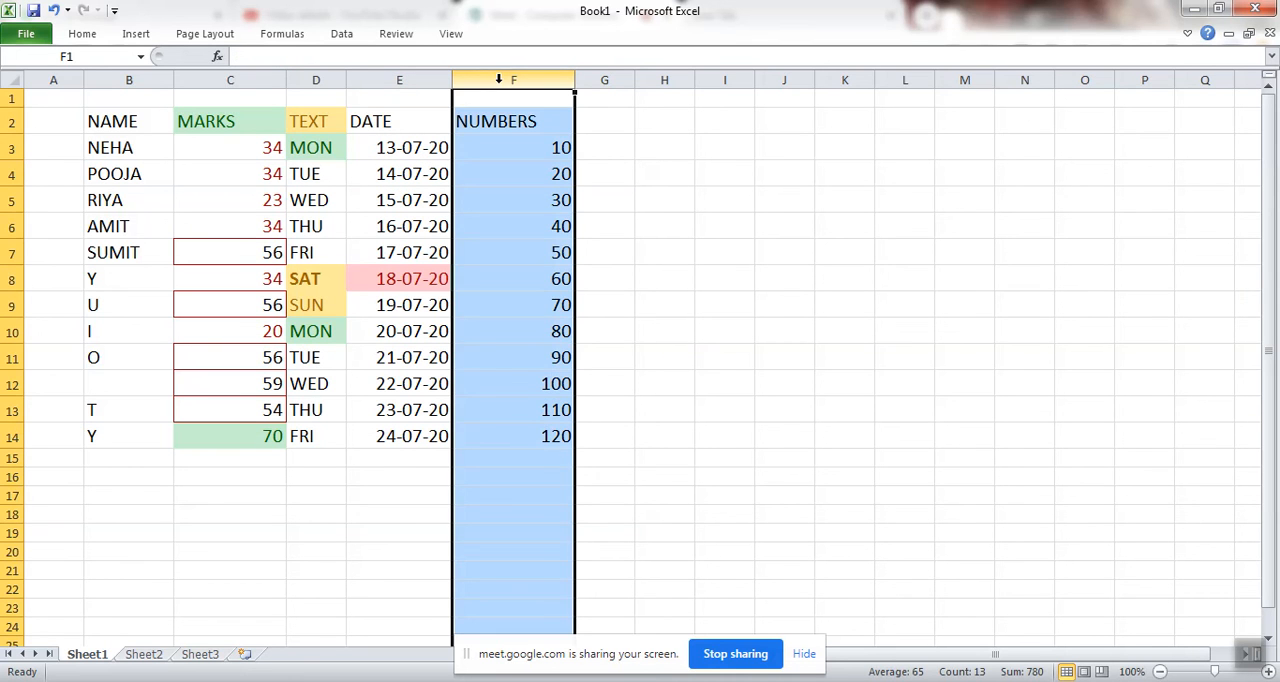
click(88, 37)
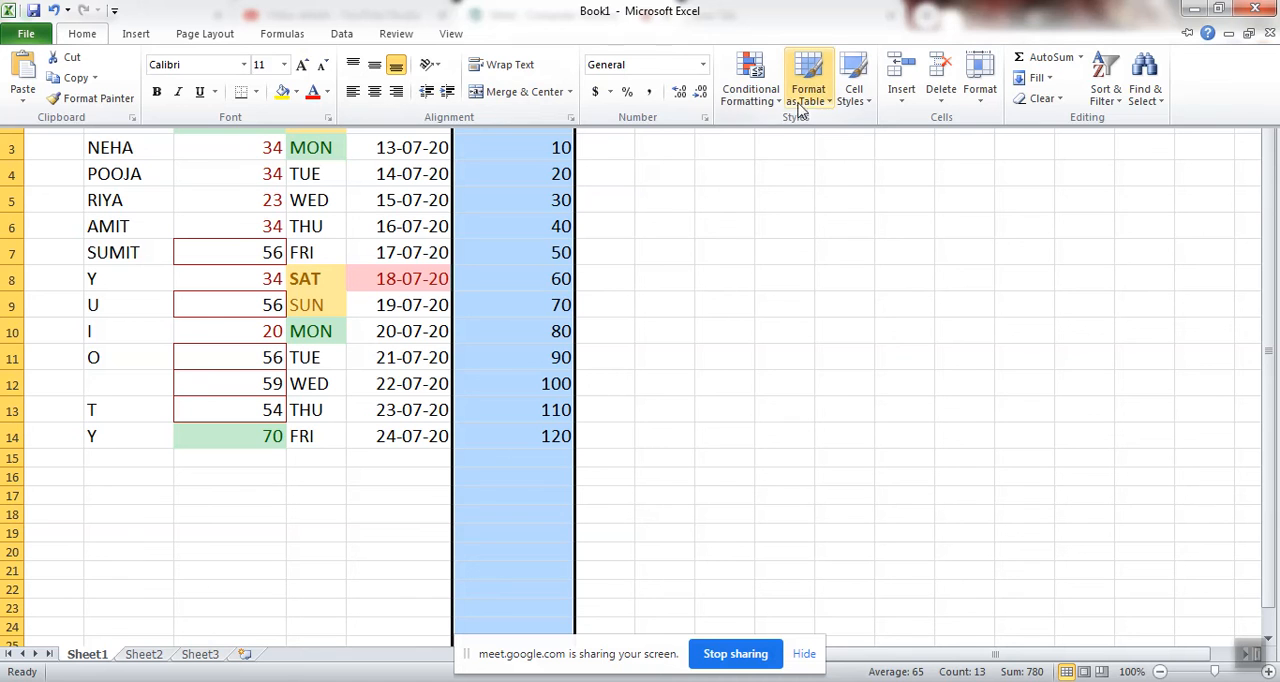
click(750, 92)
mouse_move(797, 133)
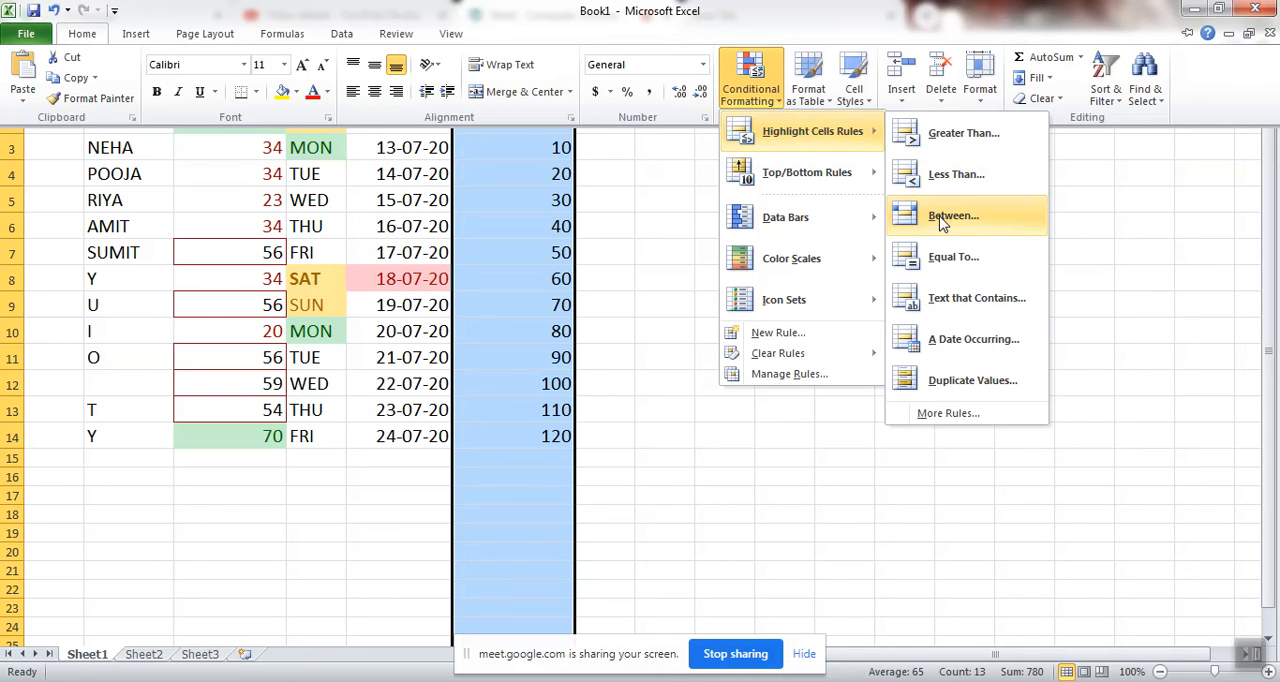
click(988, 397)
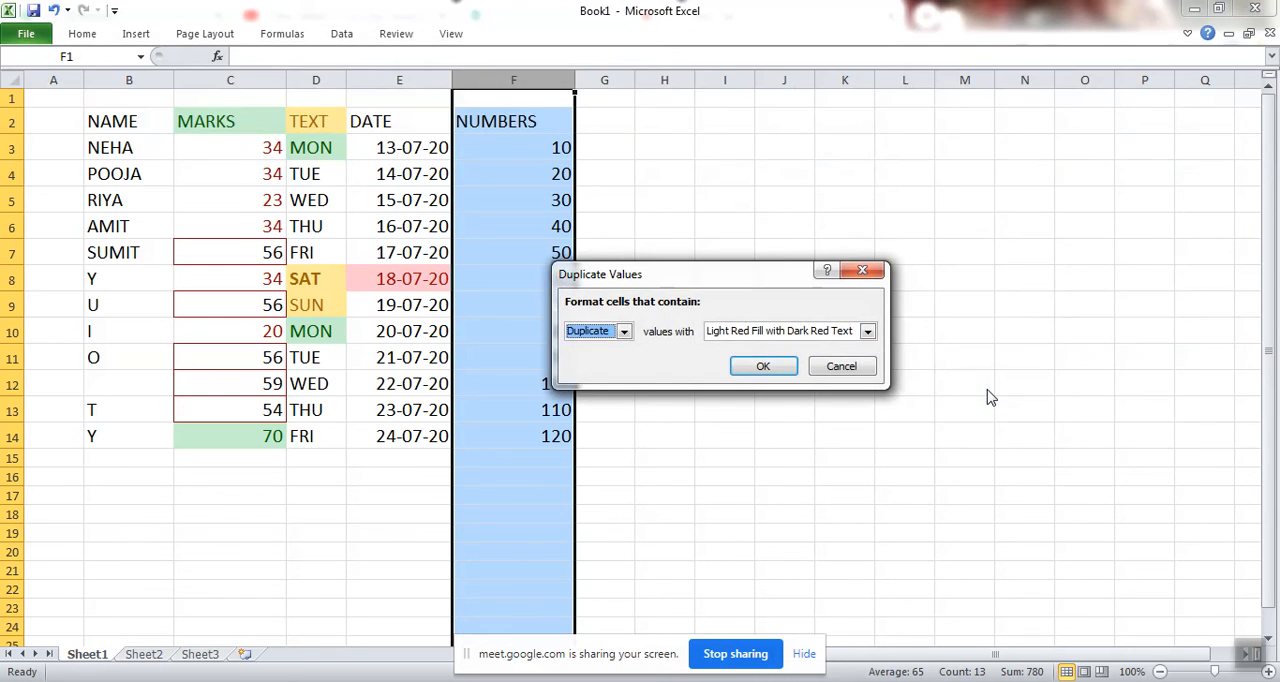
click(625, 332)
click(598, 362)
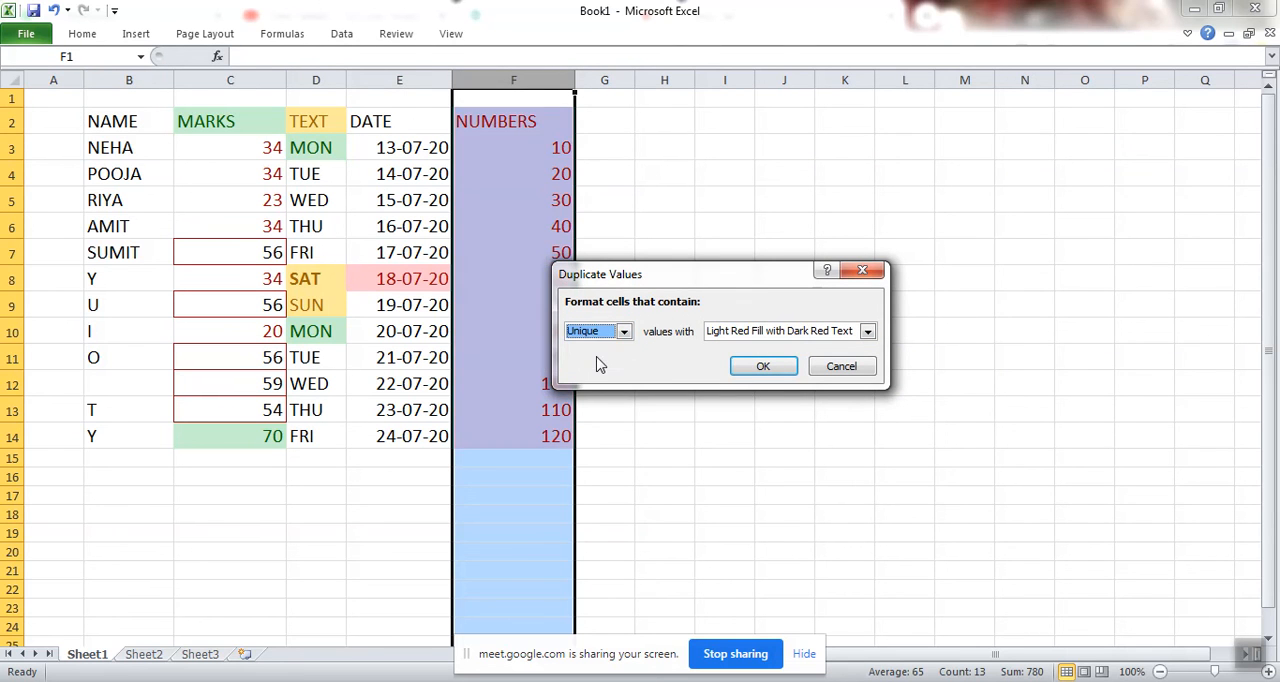
drag(640, 281, 731, 255)
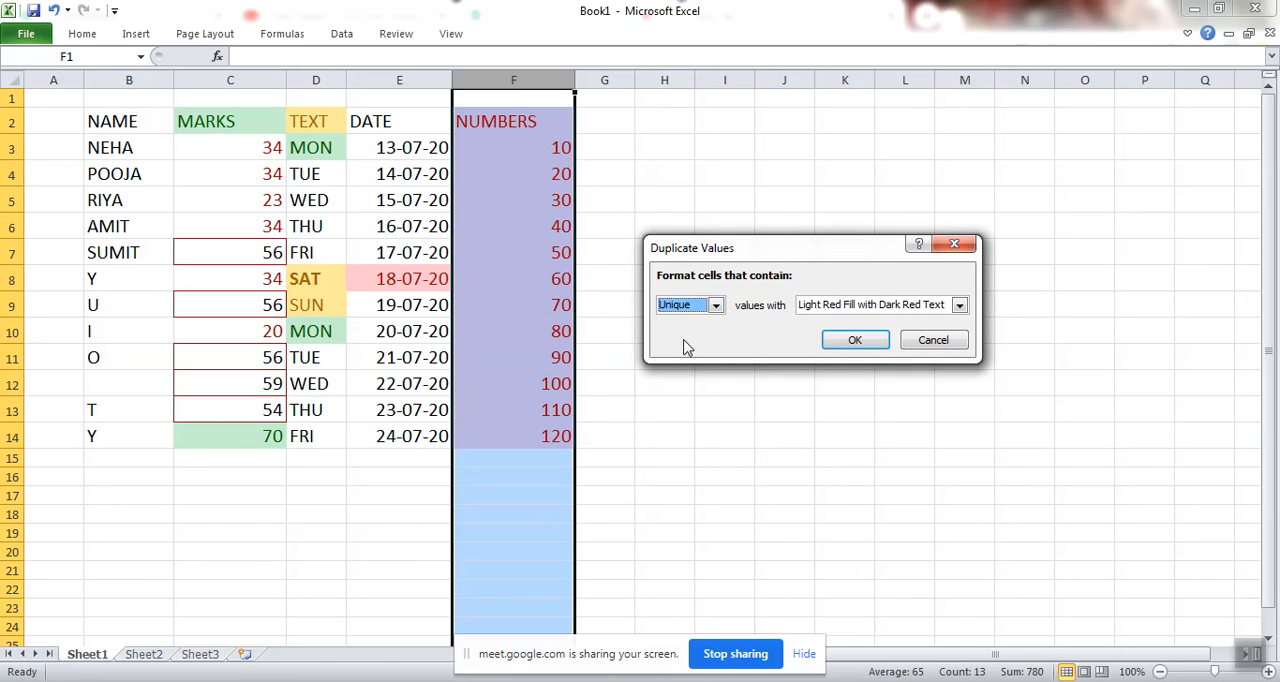
Step: Switch the rule on column F to Duplicate values and apply it with Light Red Fill with Dark Red Text
click(716, 305)
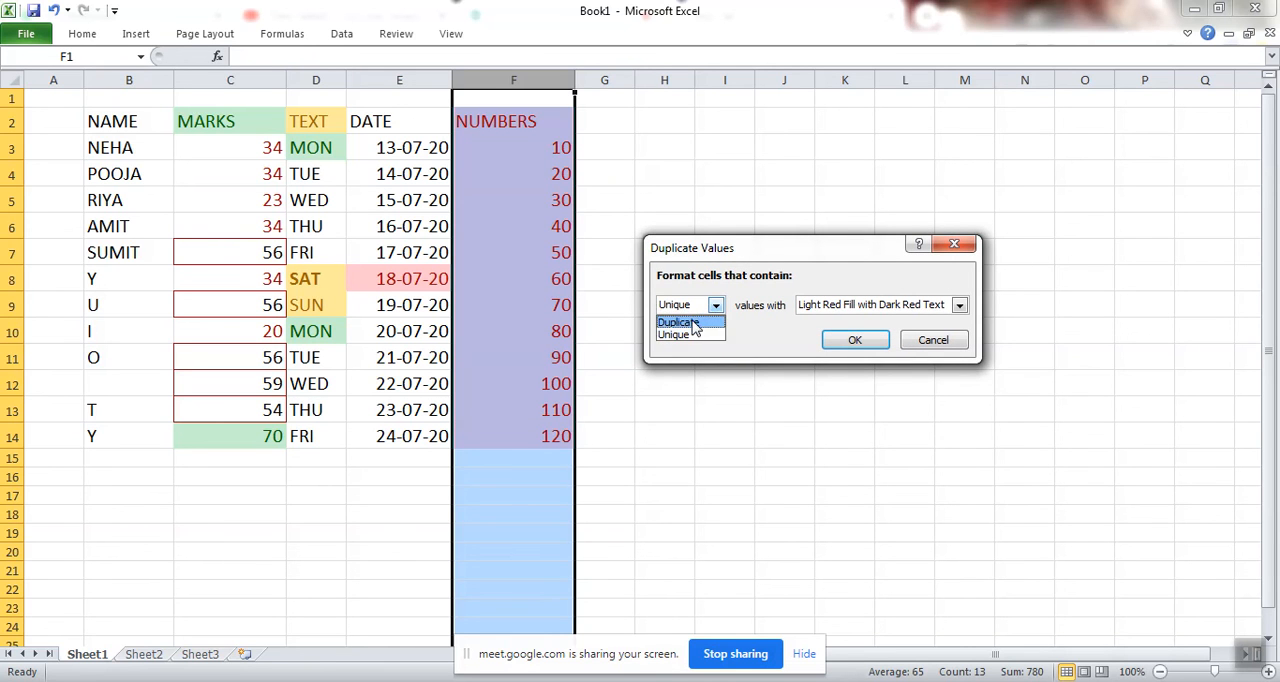
click(696, 323)
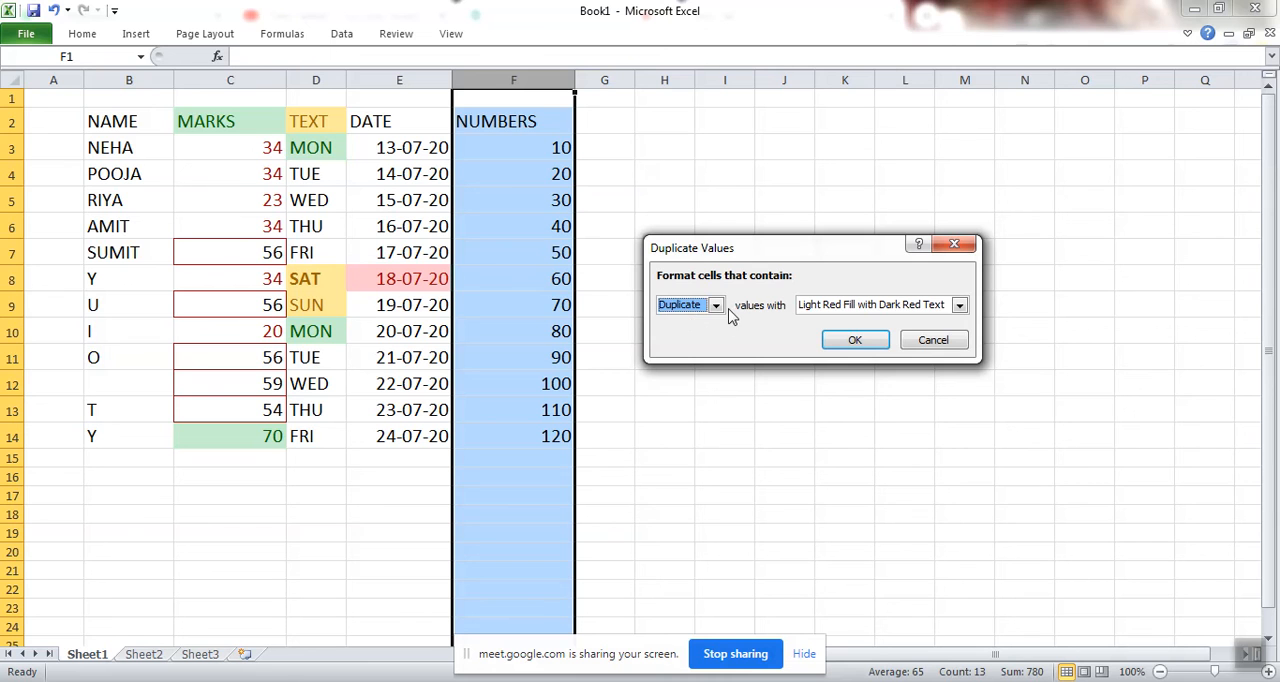
click(857, 342)
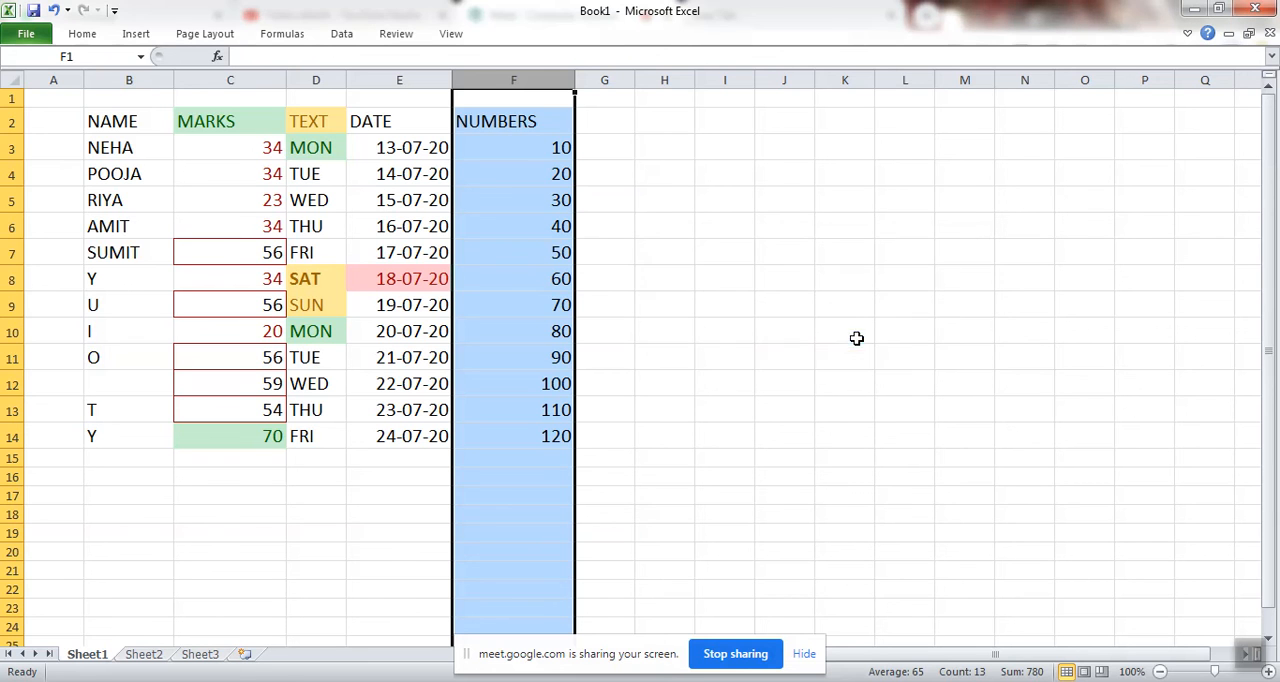
click(640, 276)
click(486, 174)
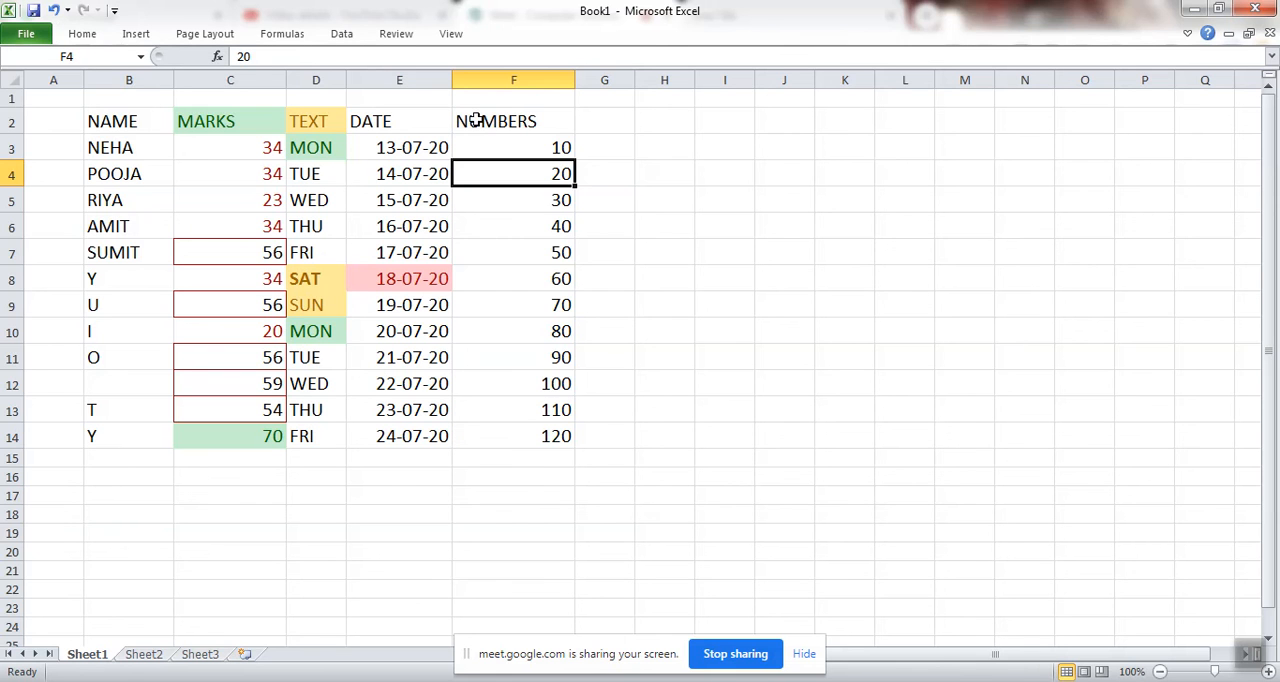
Step: Start a Top 10 Items rule on column F and set the number of top-ranked items to 5
click(514, 80)
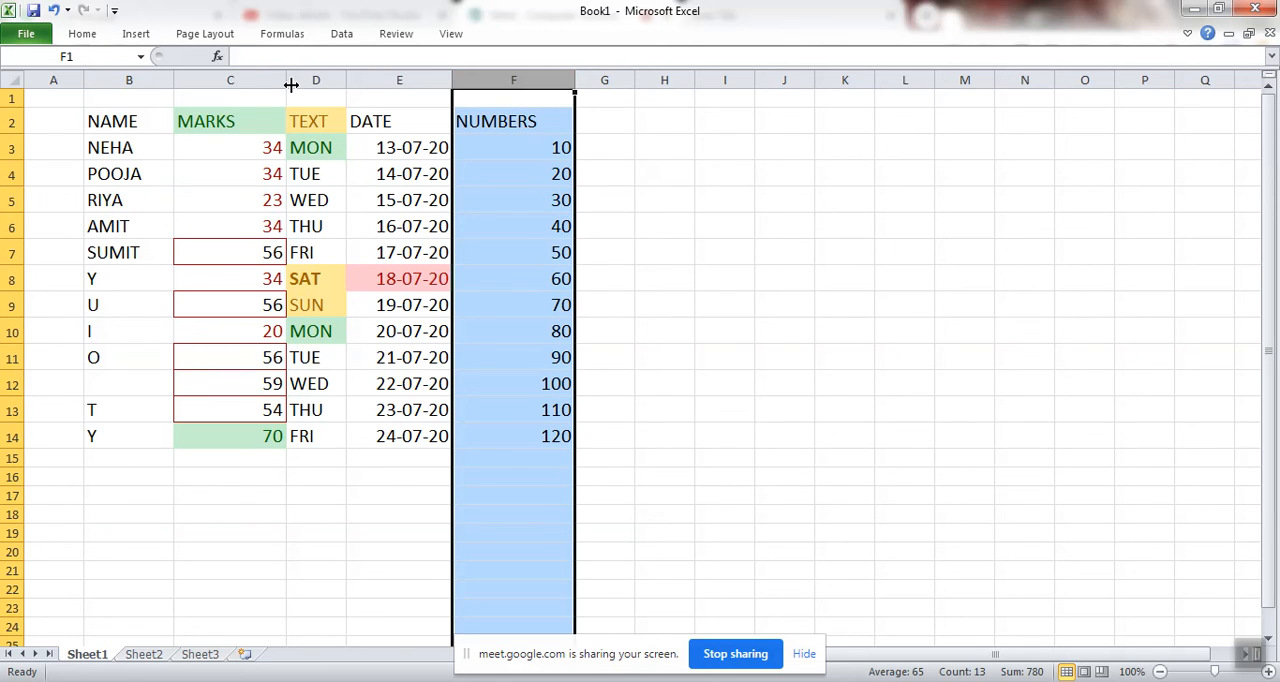
click(80, 34)
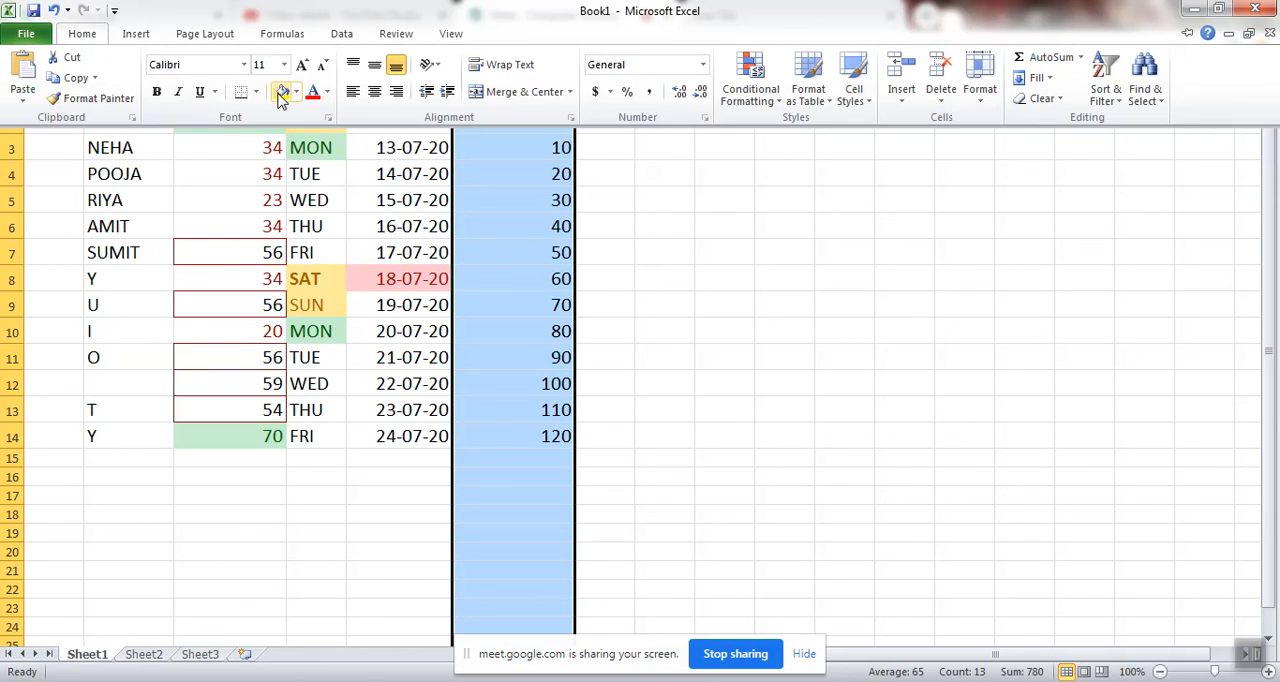
click(760, 95)
mouse_move(836, 132)
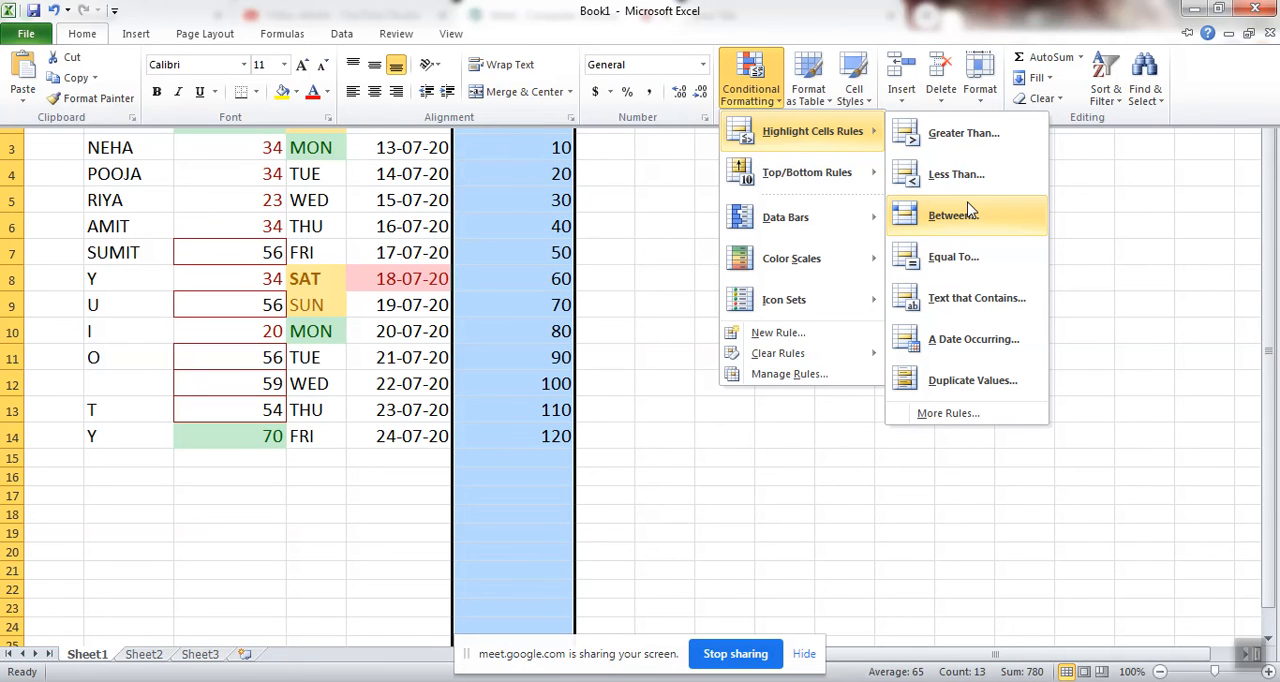
mouse_move(846, 178)
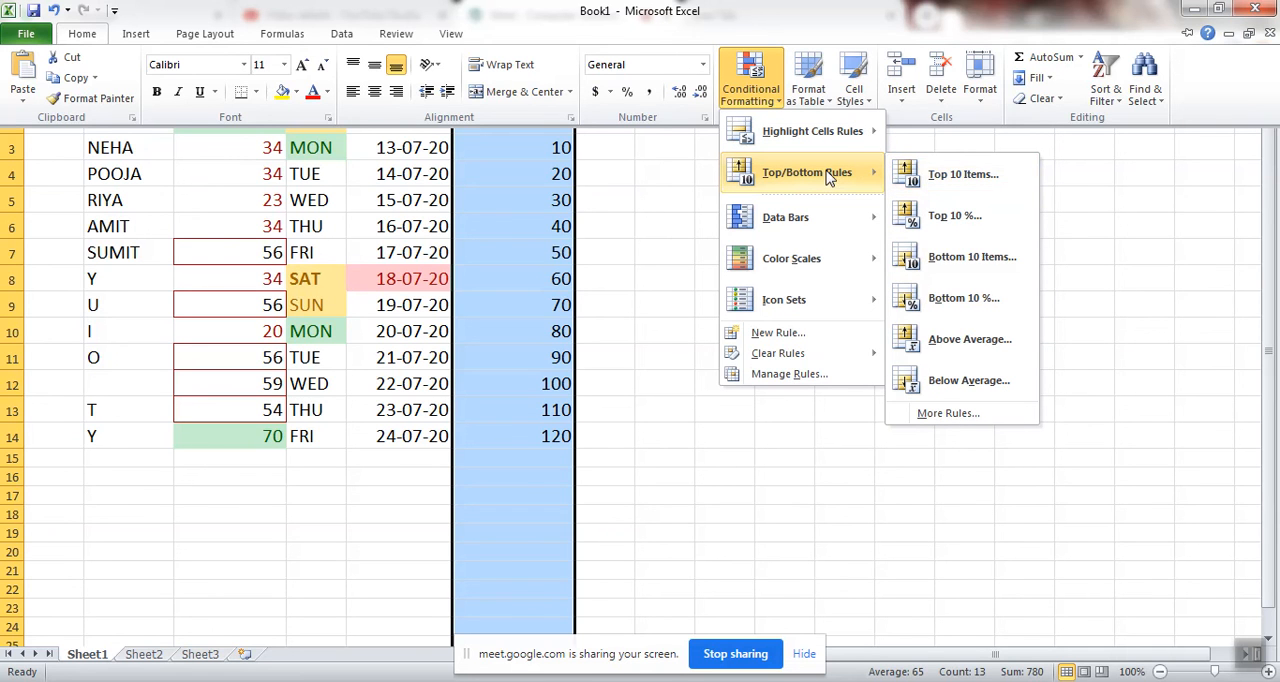
click(920, 187)
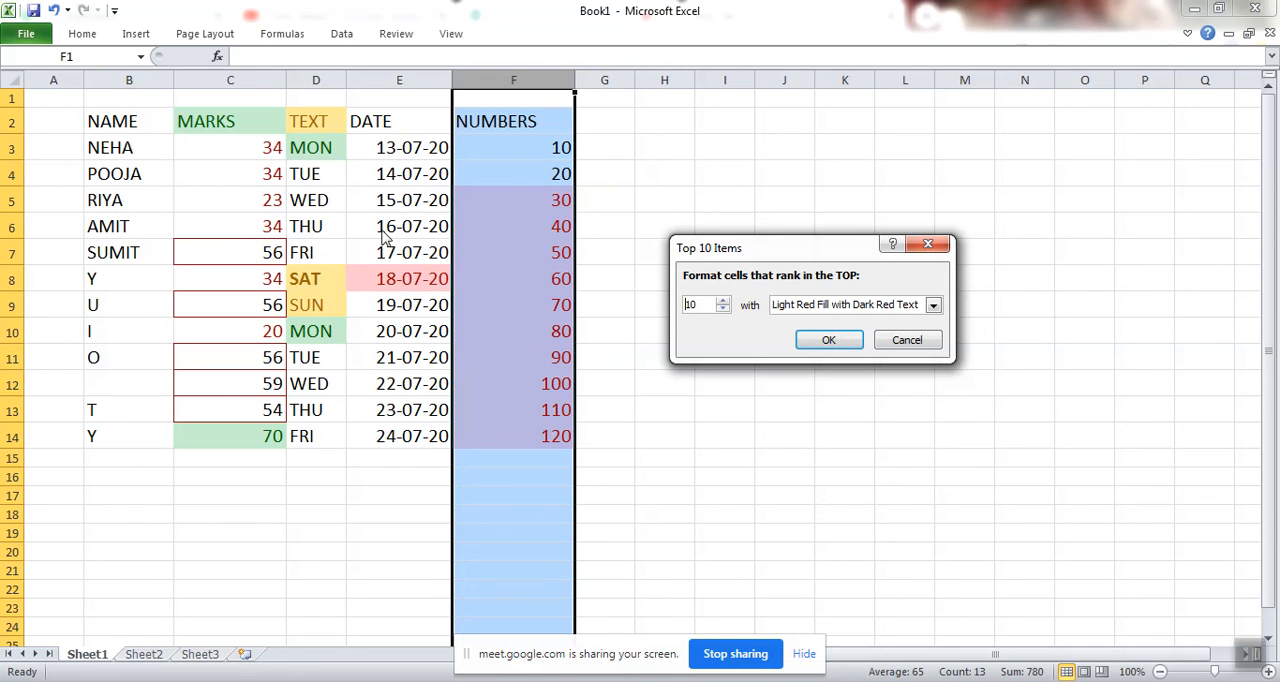
click(723, 309)
click(723, 309)
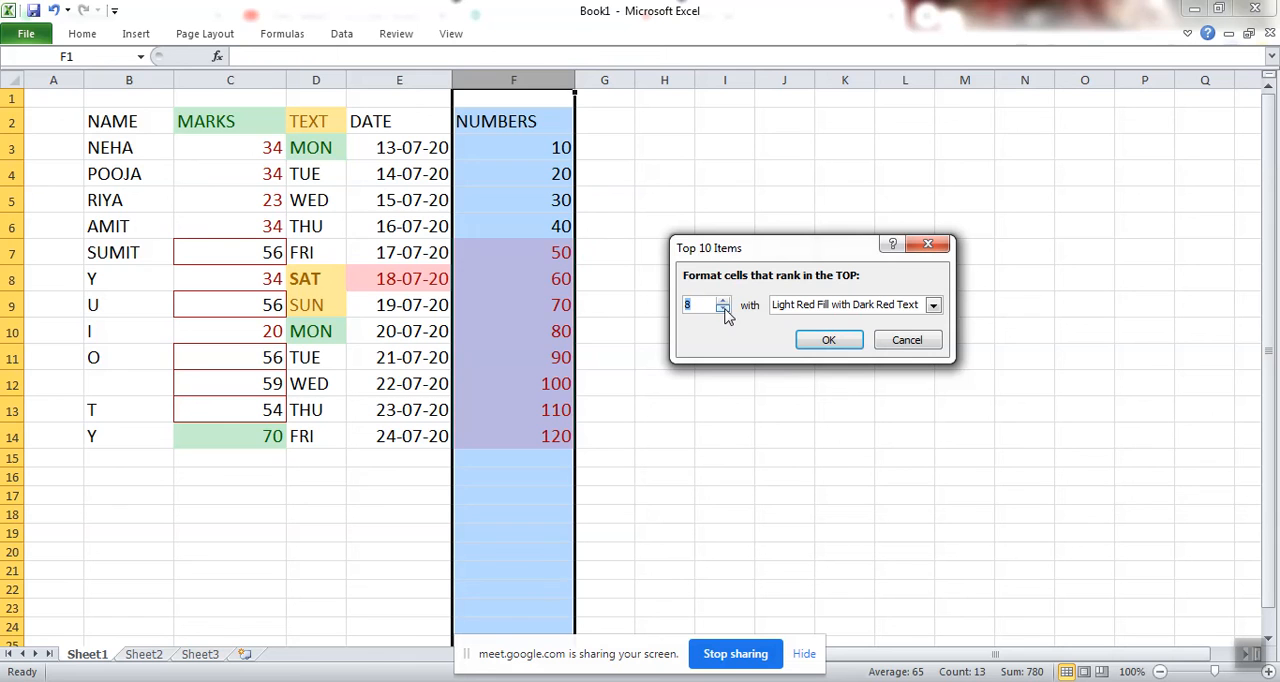
click(723, 309)
click(723, 309)
click(723, 309)
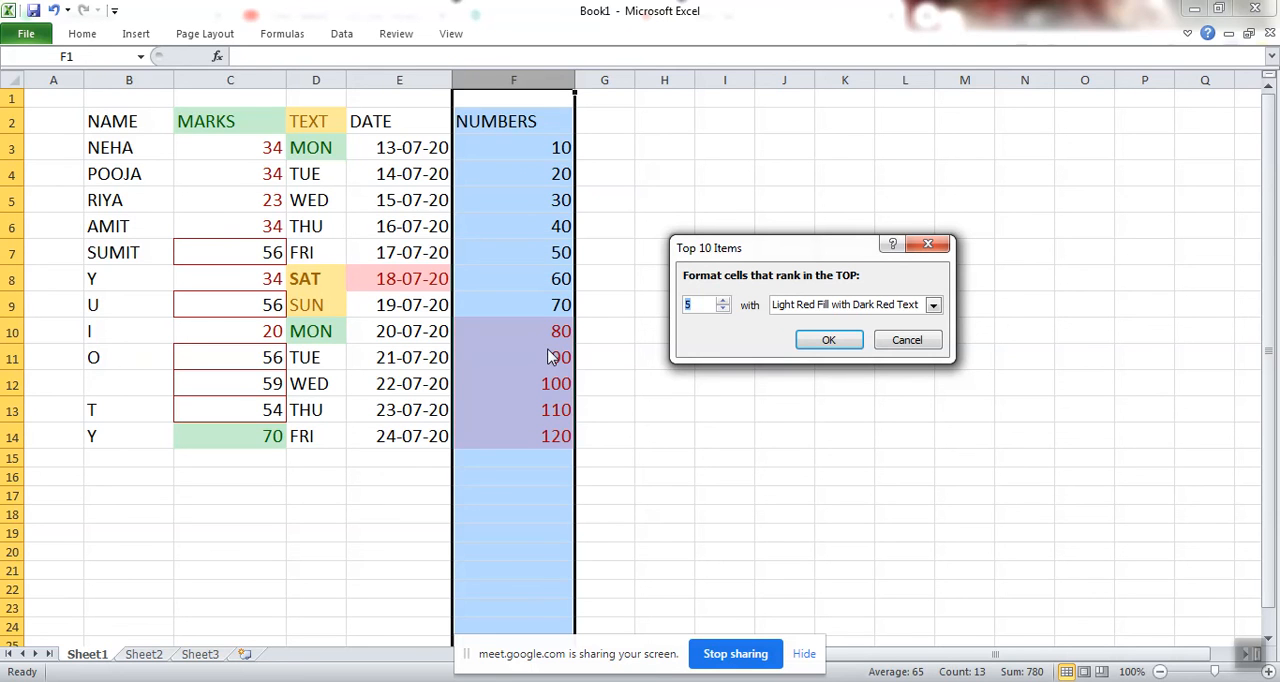
Step: Format the top-ranked numbers with Yellow Fill with Dark Yellow Text and apply the rule
click(933, 305)
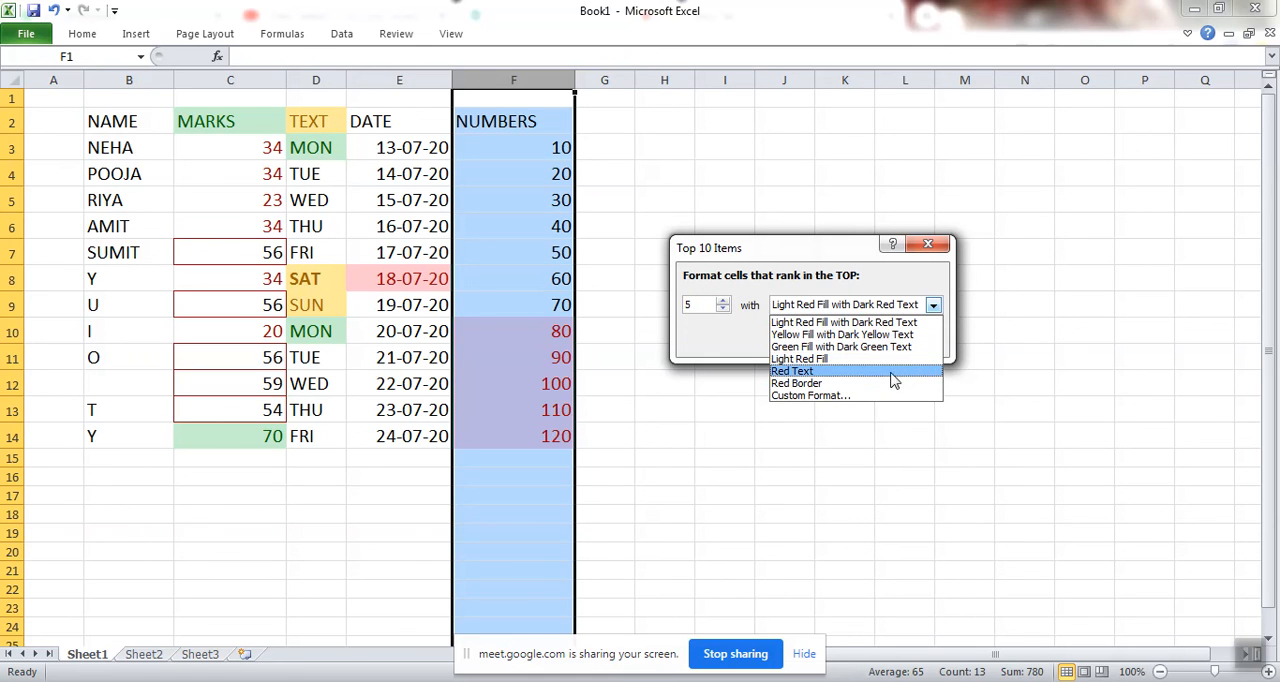
click(850, 335)
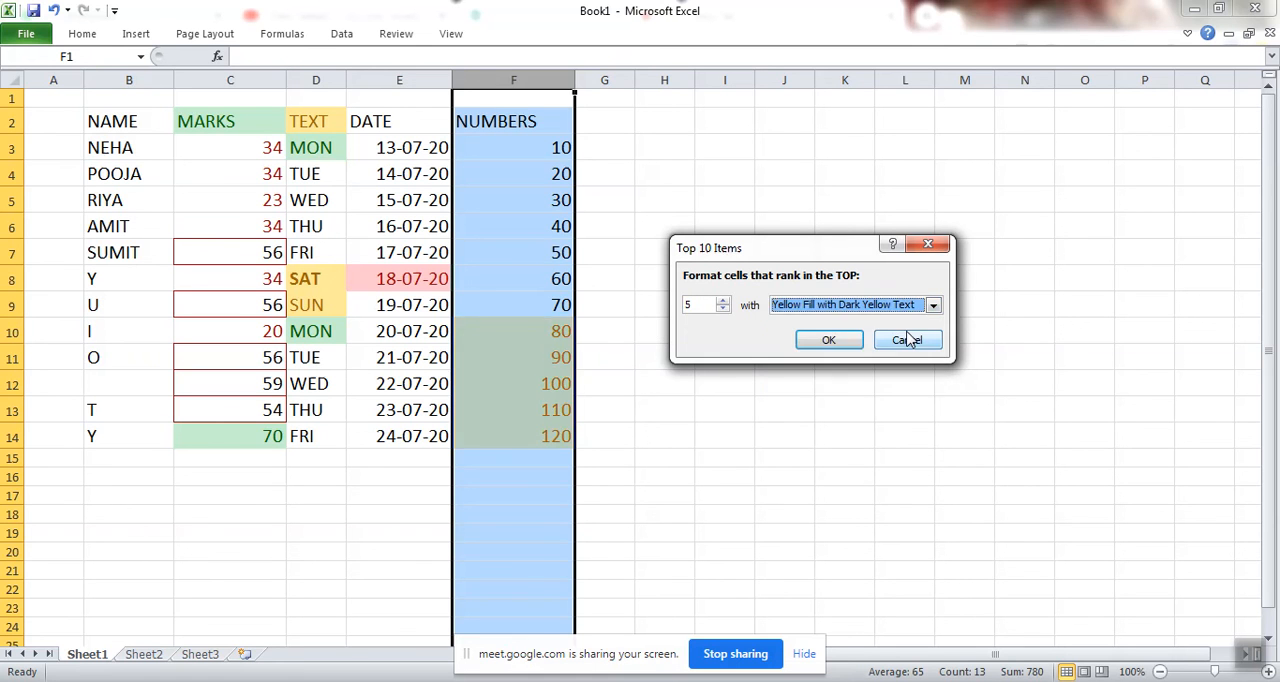
click(828, 340)
click(518, 351)
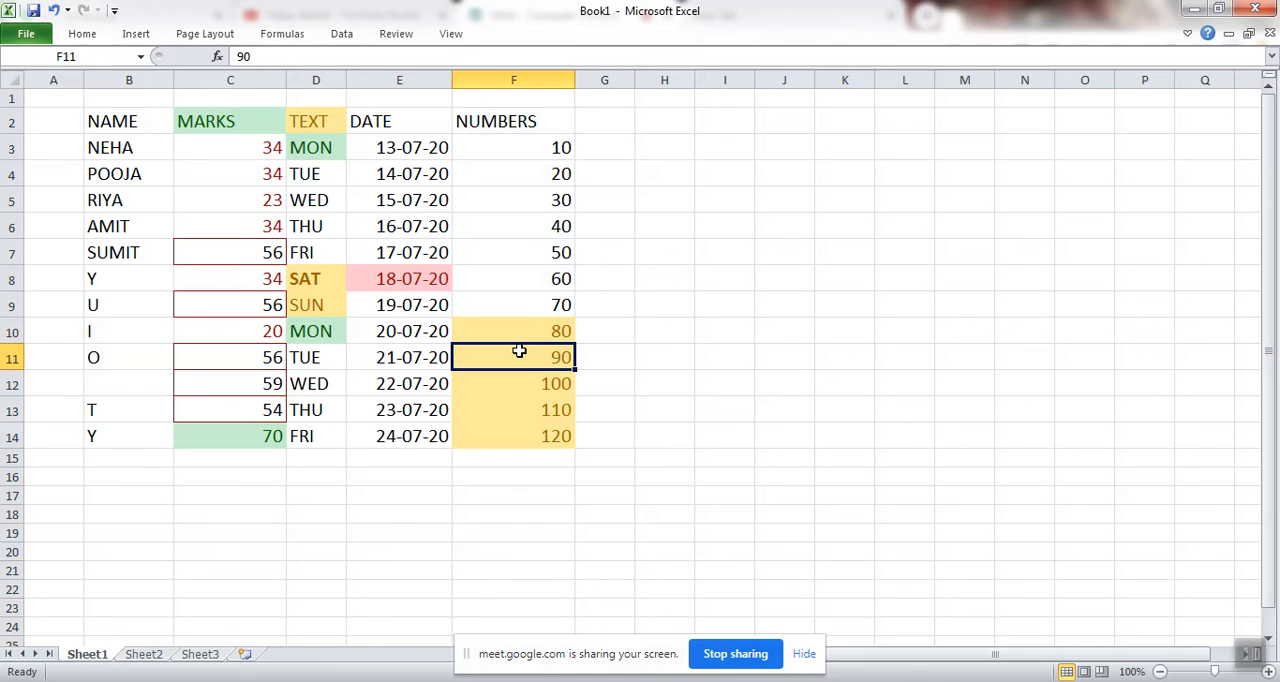
click(93, 34)
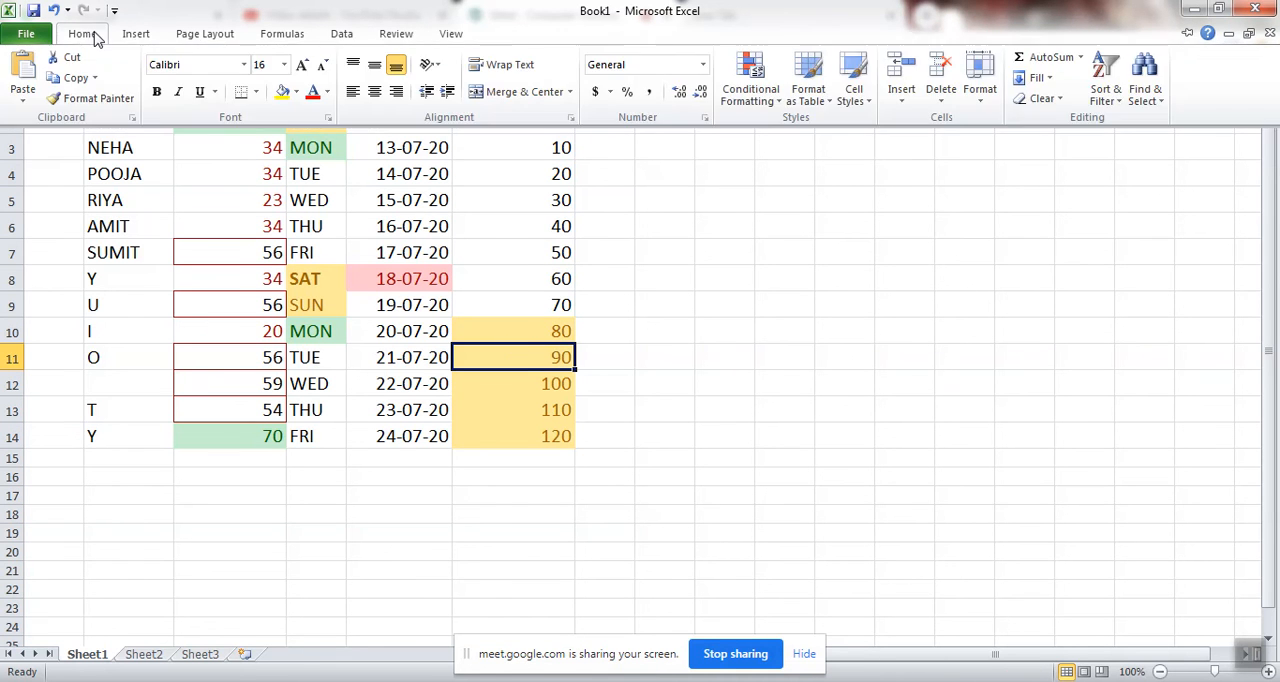
click(750, 92)
mouse_move(800, 178)
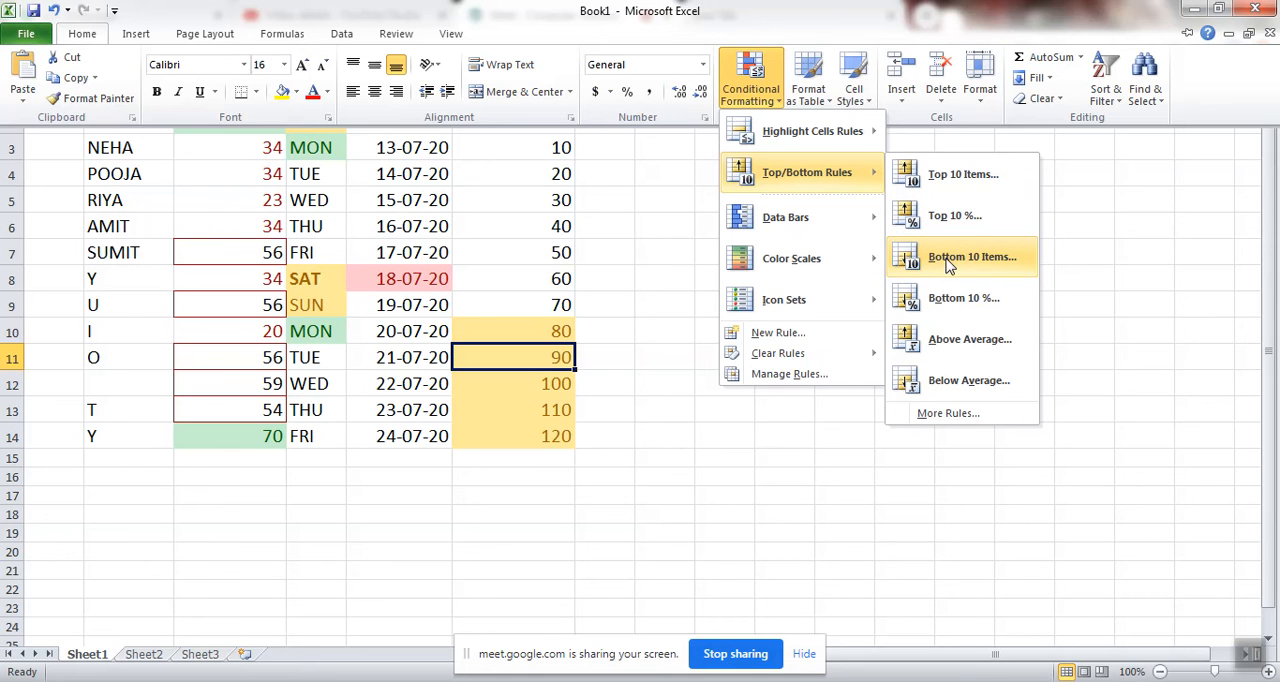
click(558, 250)
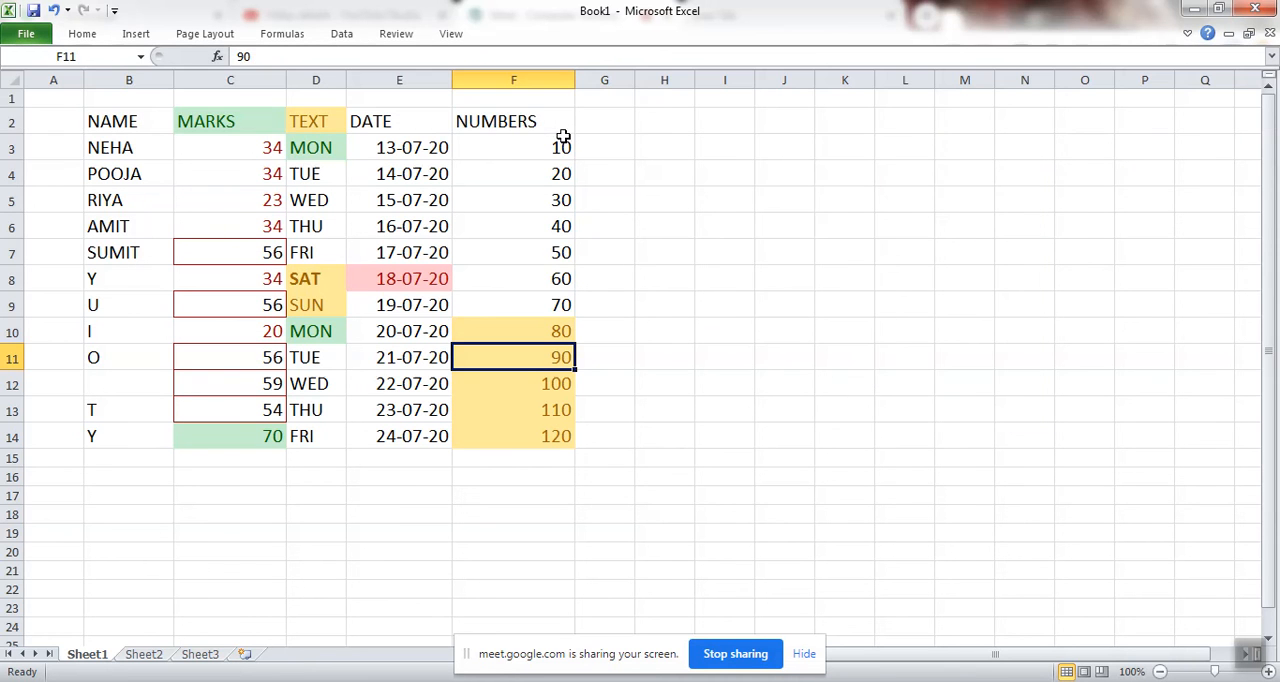
Step: Apply a Bottom 10 Items rule to column F for 10 items with Light Red Fill with Dark Red Text
click(553, 80)
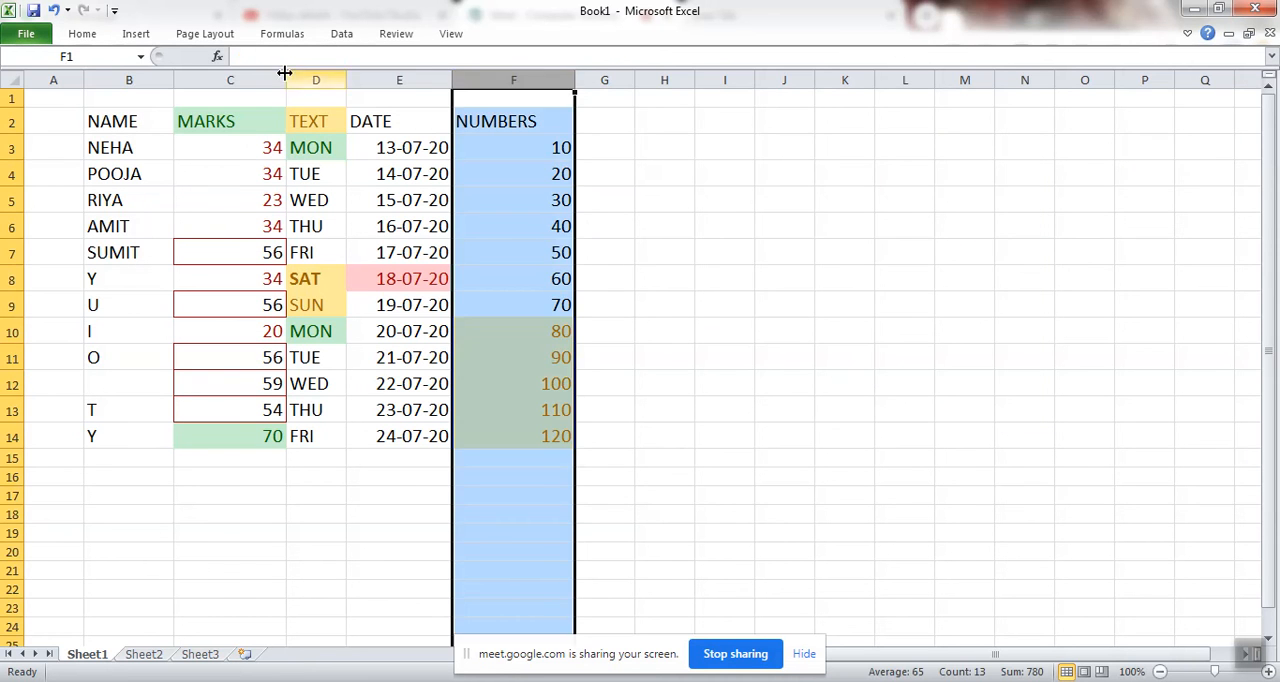
click(82, 35)
click(766, 98)
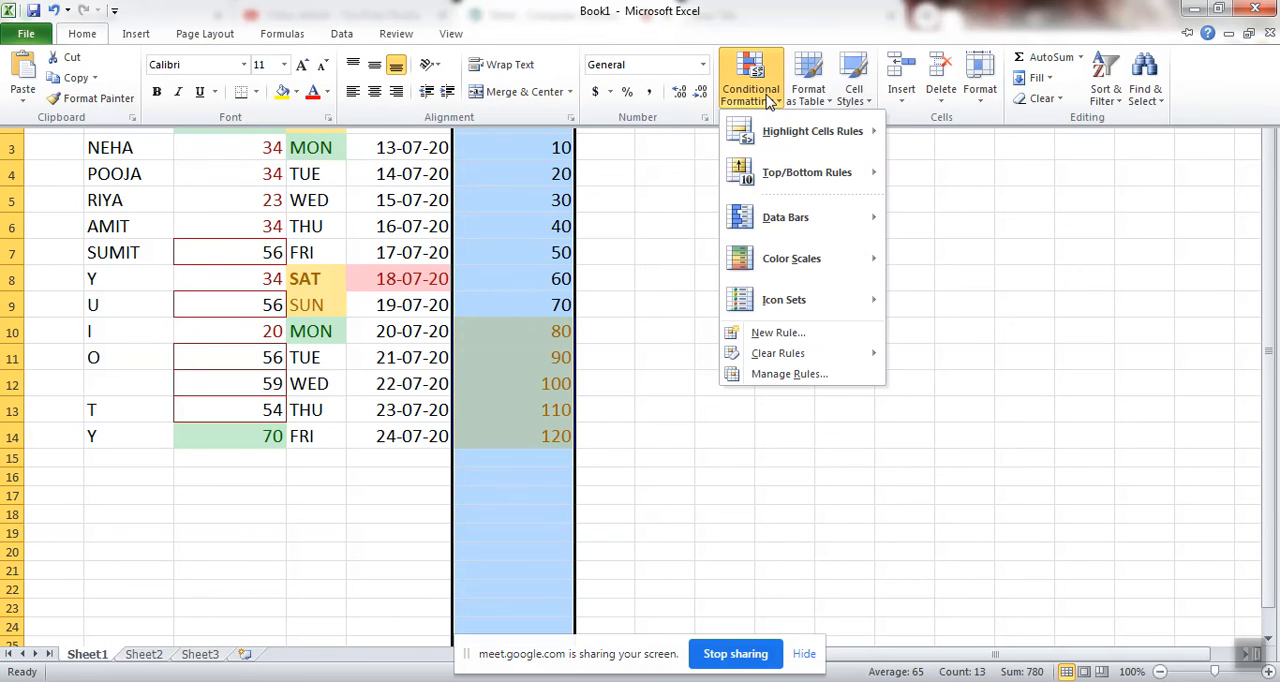
mouse_move(840, 178)
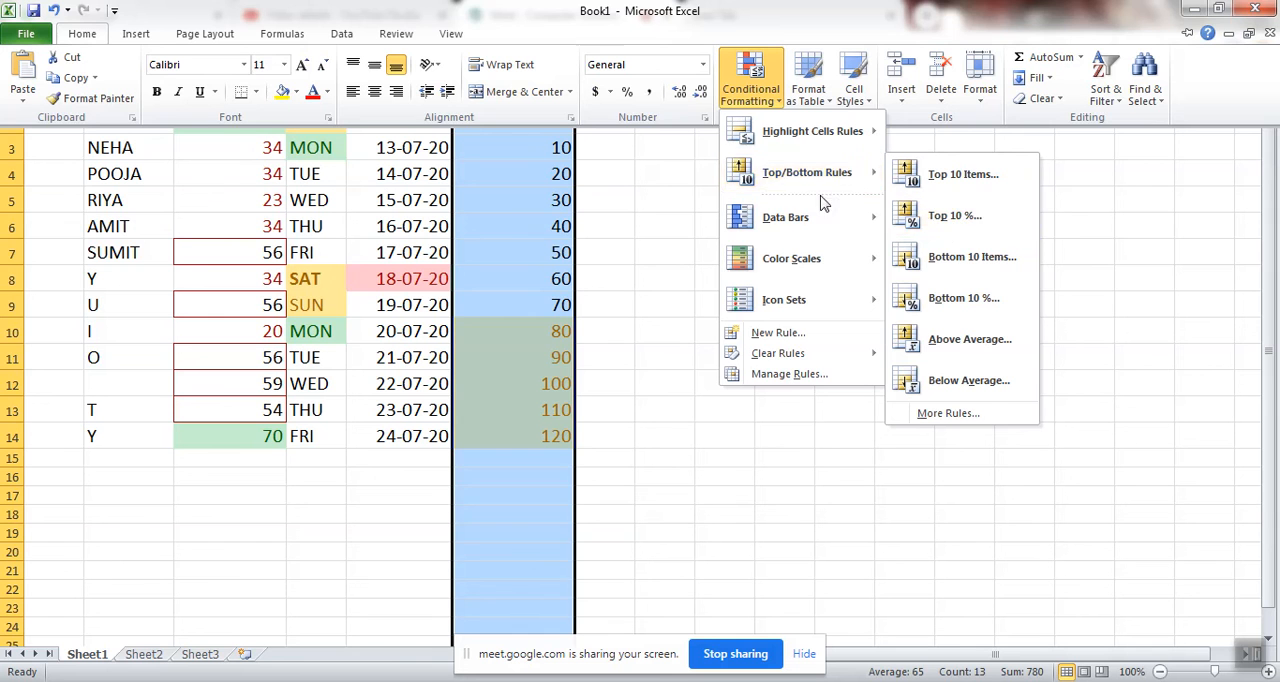
click(942, 262)
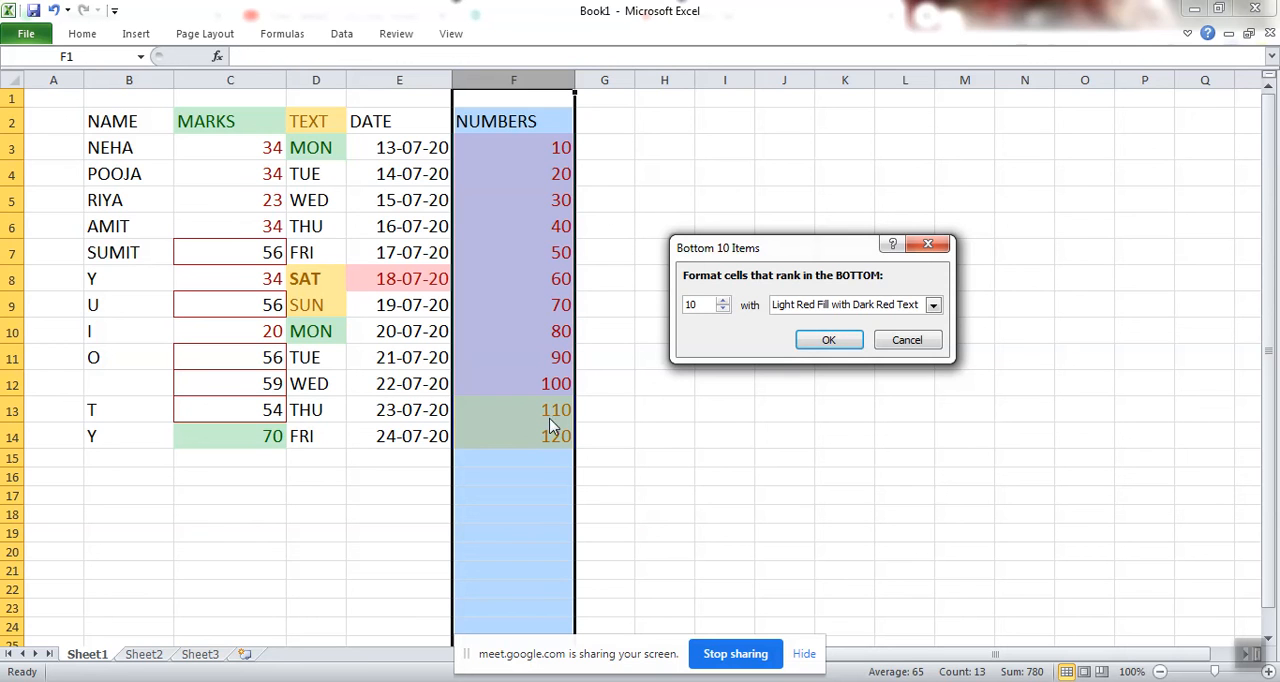
click(821, 343)
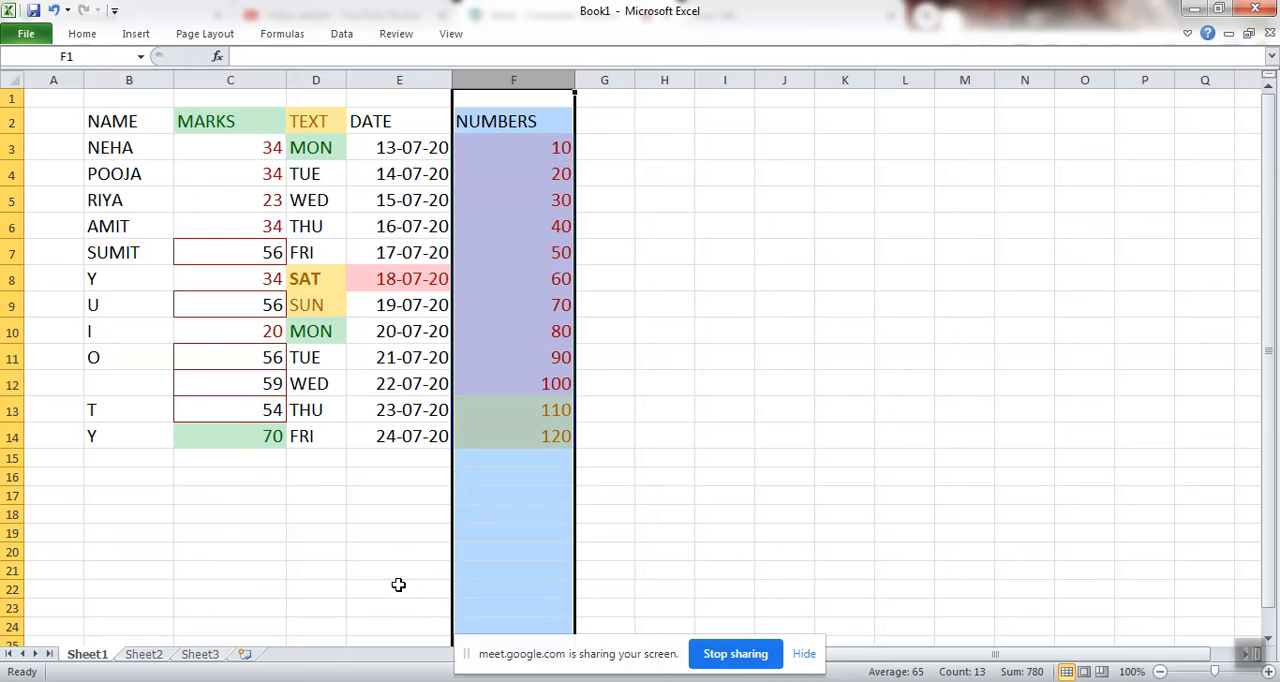
click(398, 585)
Step: Bring up the open Google Meet windows in Chrome
click(257, 681)
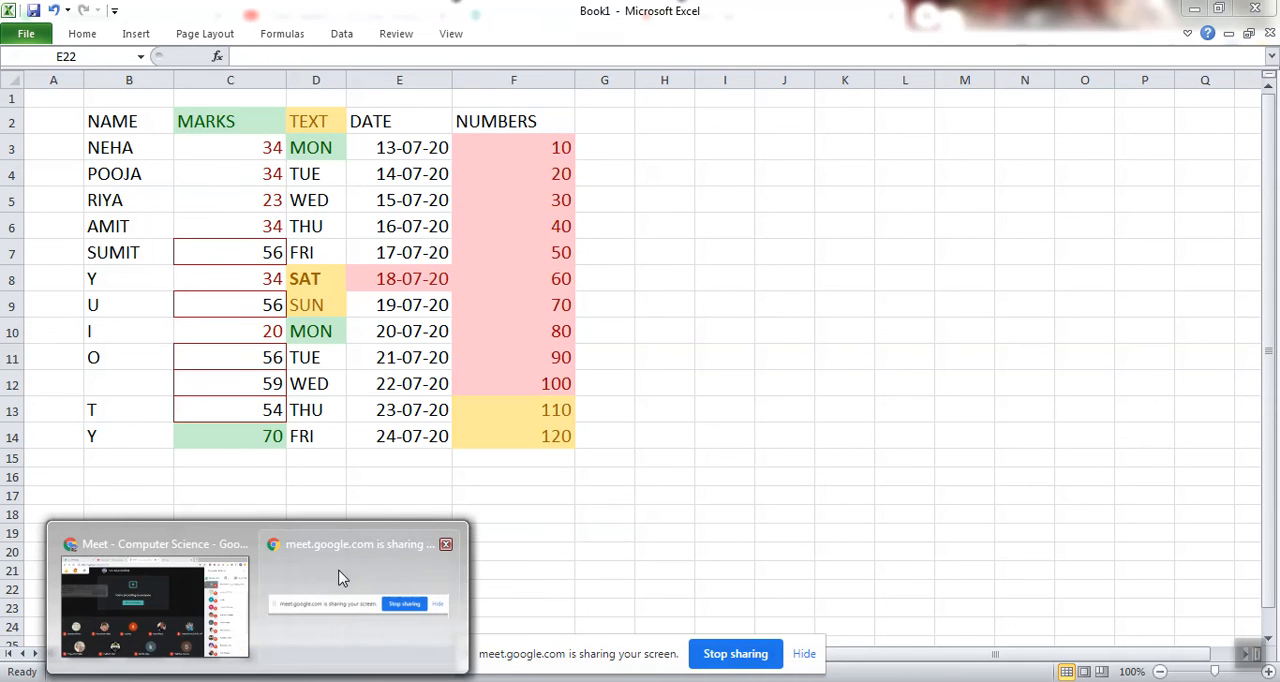